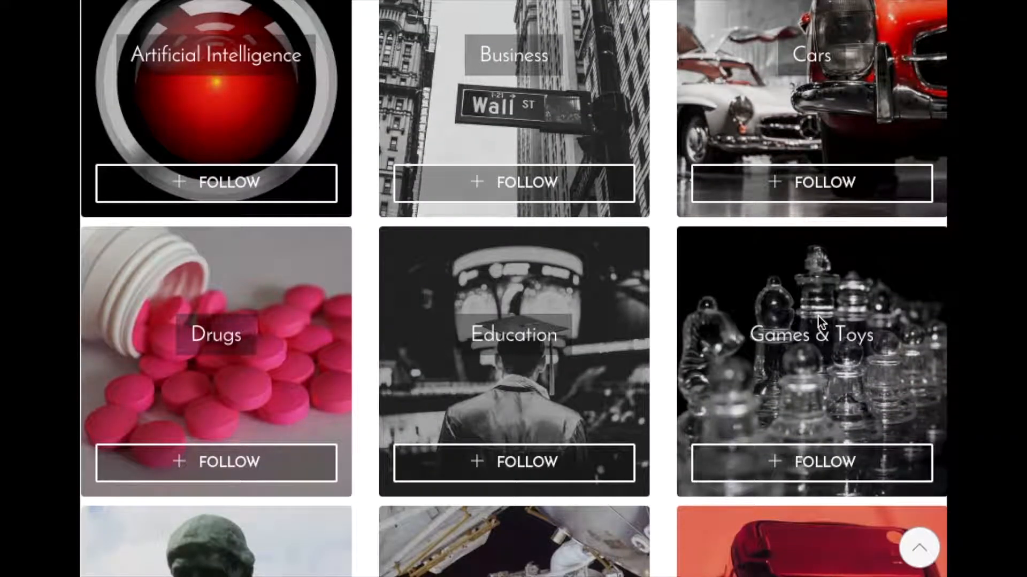
# - Look over the home page's museum categories, listed museums and the site's navigation options
pyautogui.scroll(-12, 817, 316)
pyautogui.scroll(-20, 818, 317)
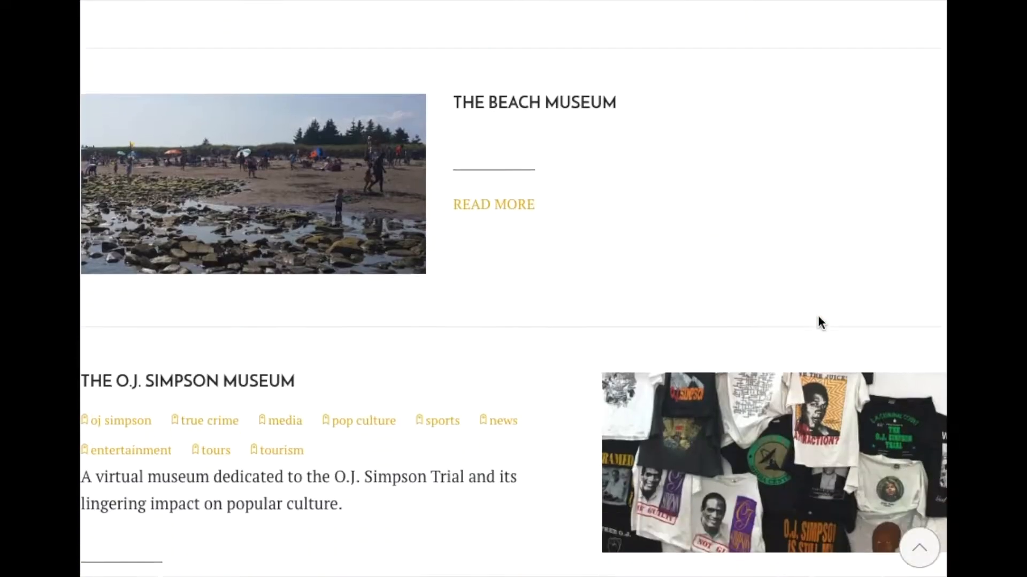
pyautogui.scroll(20, 818, 316)
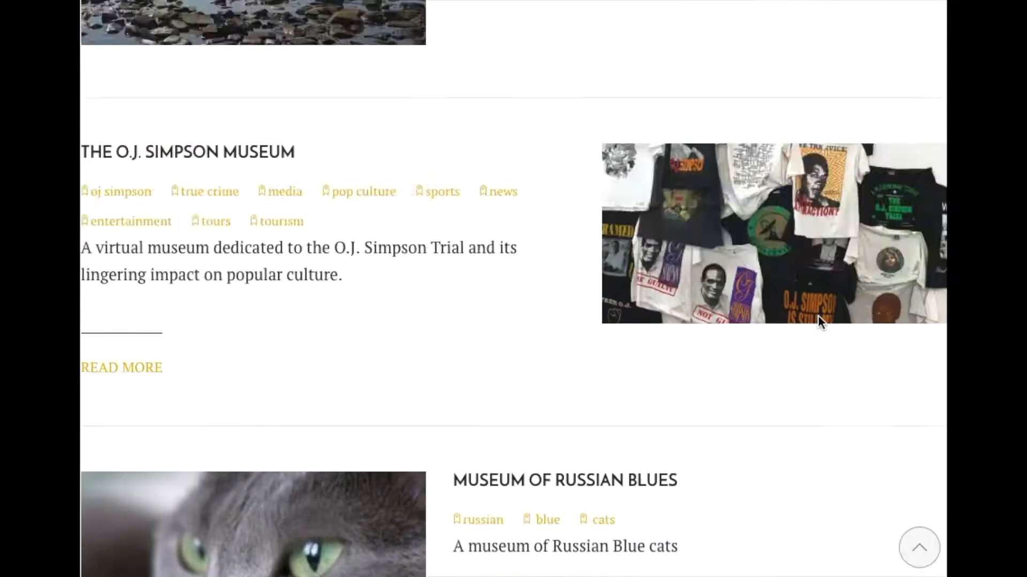
pyautogui.scroll(20, 818, 316)
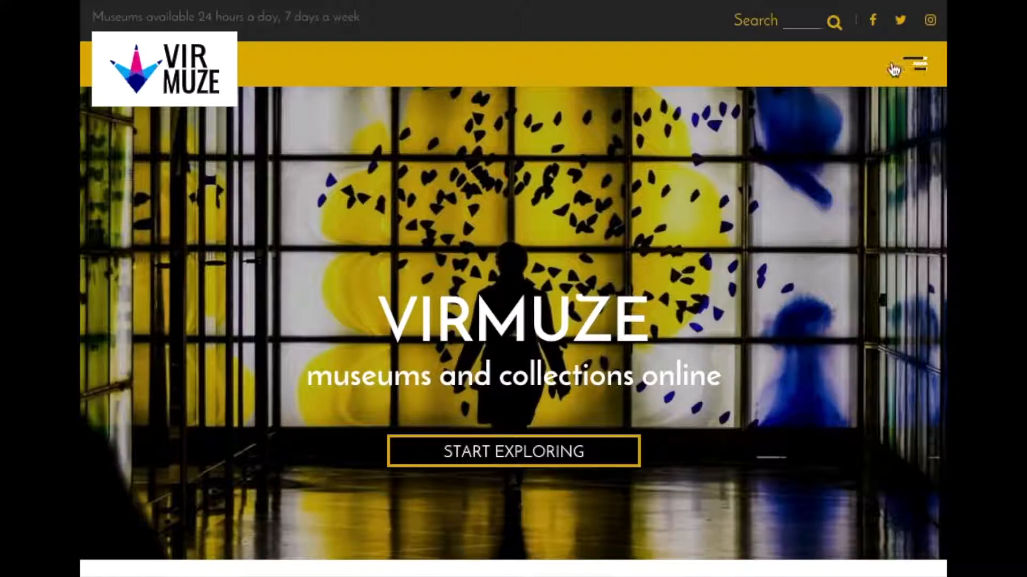
pyautogui.click(913, 64)
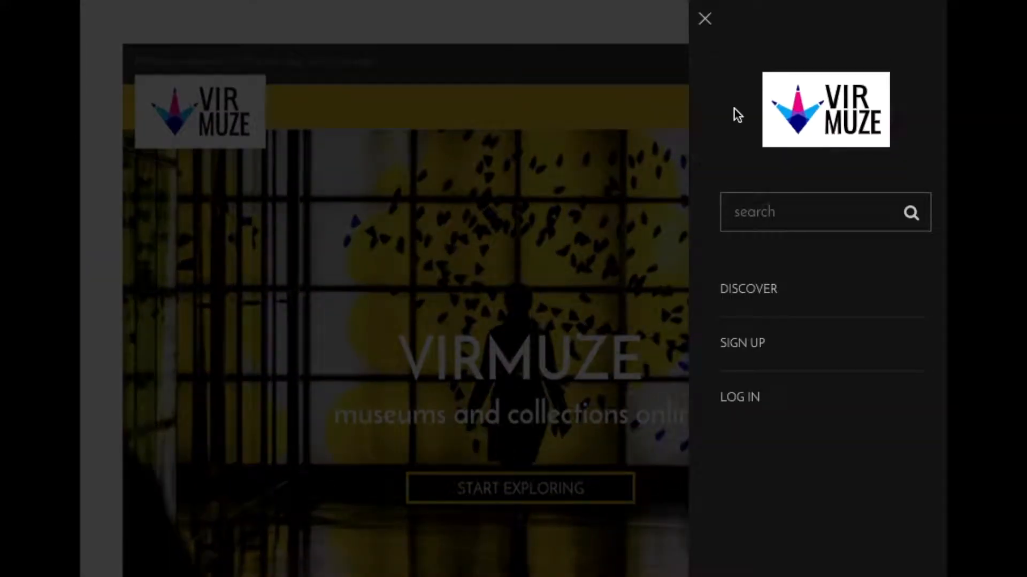
pyautogui.click(599, 271)
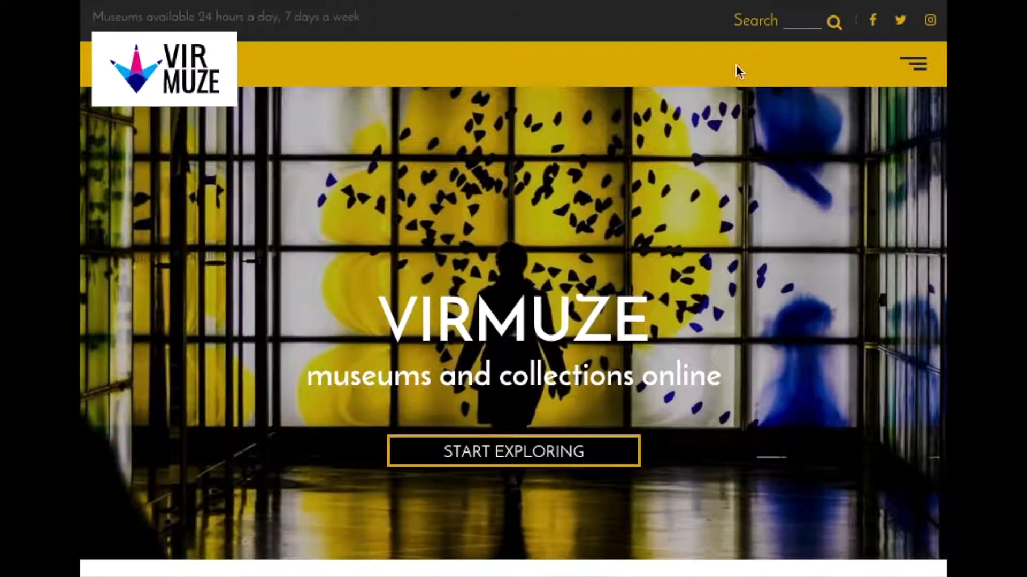
# - Go to the Virmuze sign-up form and fill in the first and last name
pyautogui.click(914, 64)
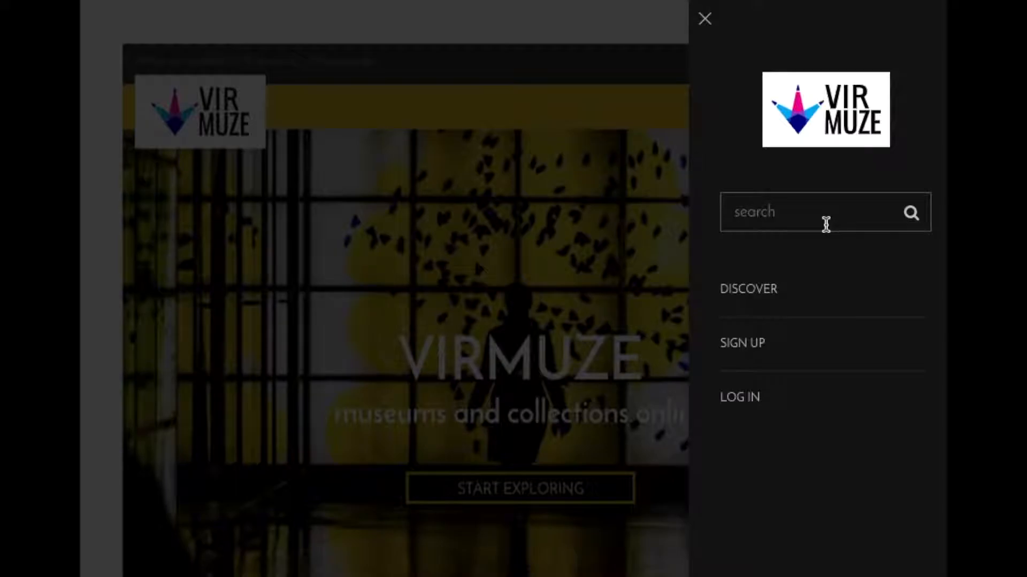
pyautogui.click(758, 355)
pyautogui.click(431, 300)
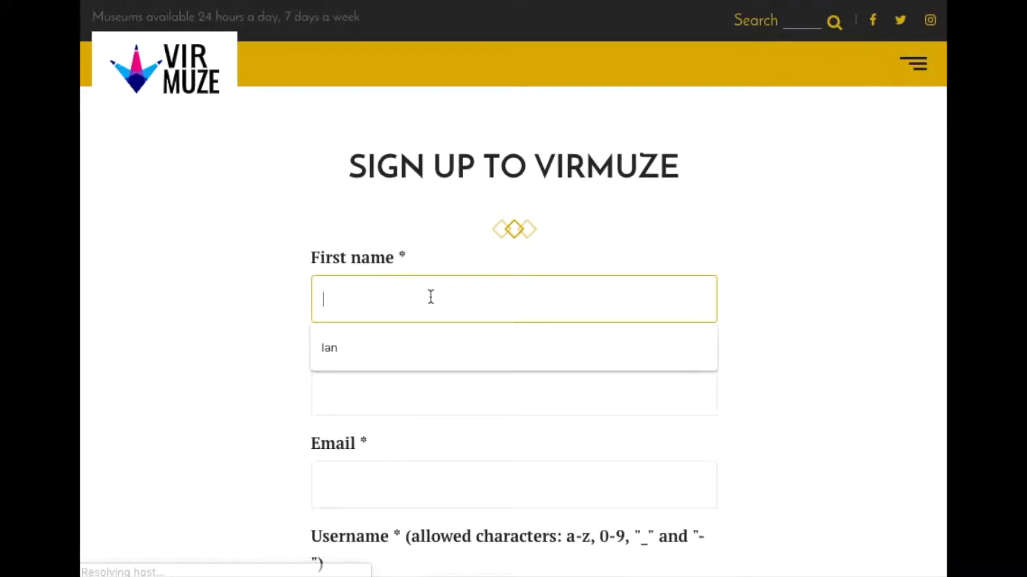
pyautogui.press('Down')
pyautogui.press('Return')
pyautogui.click(431, 298)
pyautogui.click(413, 391)
# - Fill in the e-mail address and the username on the sign-up form
pyautogui.click(374, 451)
pyautogui.click(358, 479)
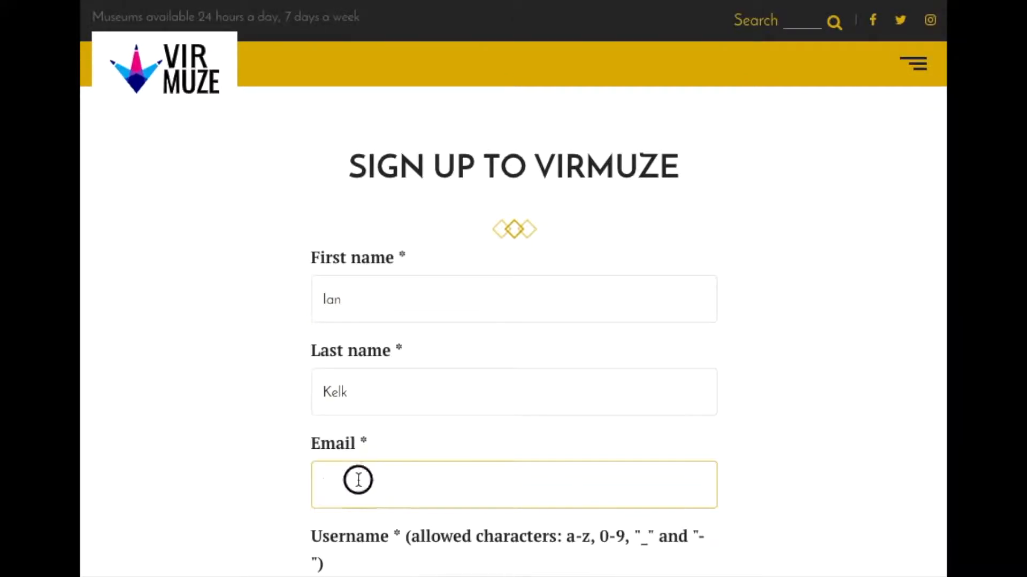
pyautogui.click(401, 534)
pyautogui.scroll(-5, 676, 357)
pyautogui.click(664, 369)
pyautogui.click(490, 276)
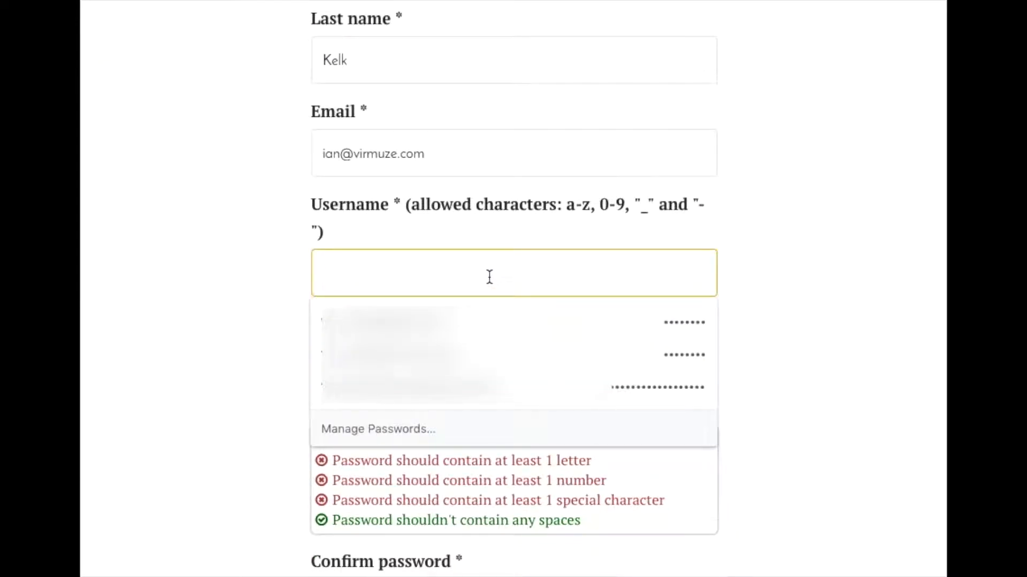
pyautogui.write('mr-ian-man')
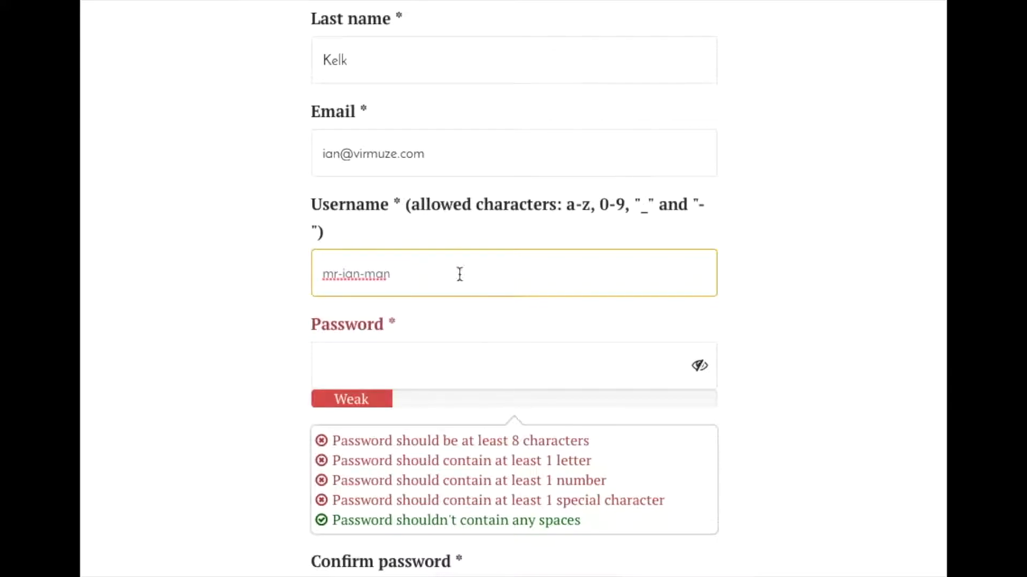
# - Enter the account password and repeat it in the password confirmation field
pyautogui.scroll(-2, 615, 281)
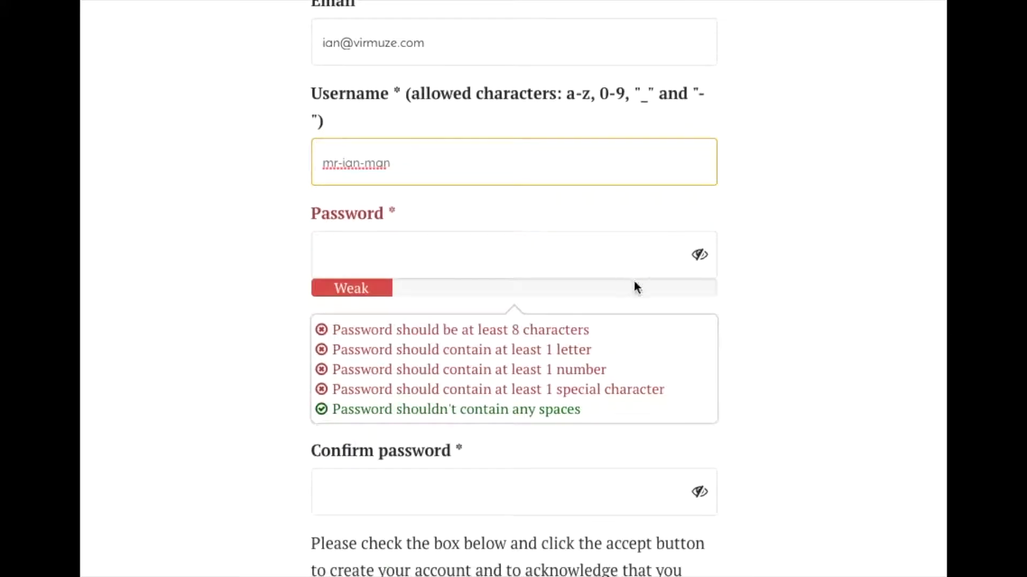
pyautogui.click(467, 255)
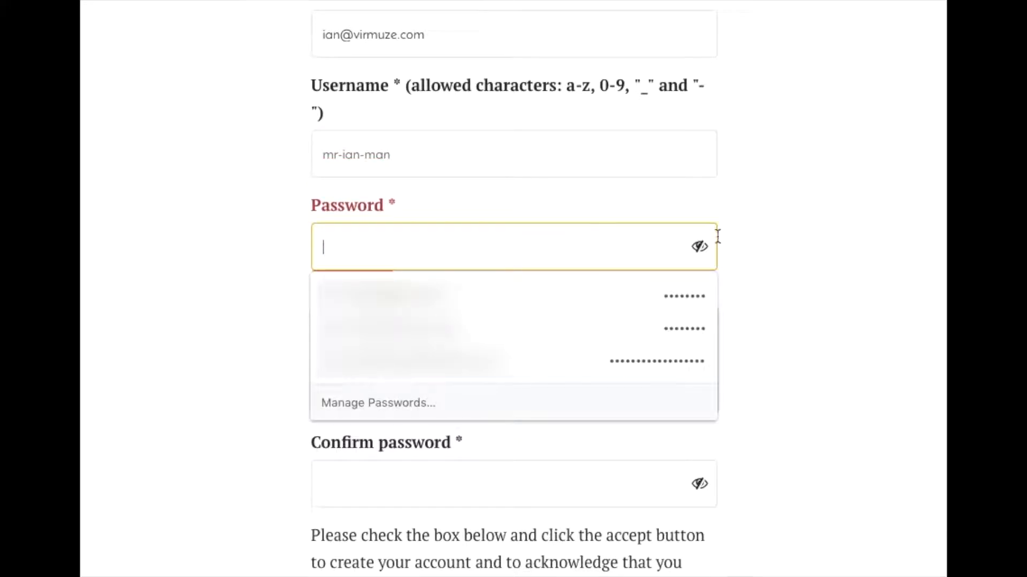
pyautogui.click(817, 236)
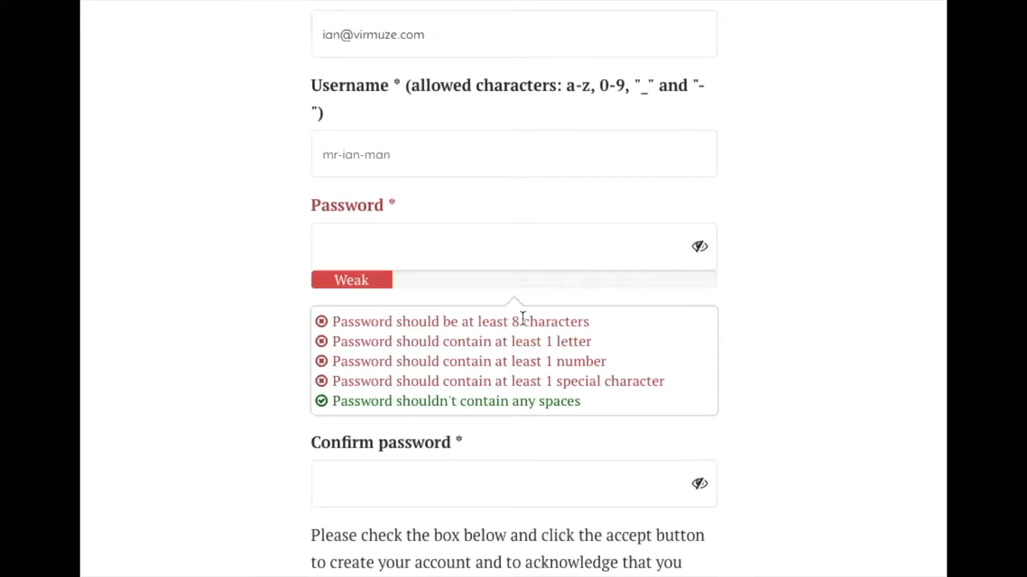
pyautogui.click(478, 253)
pyautogui.write('a••')
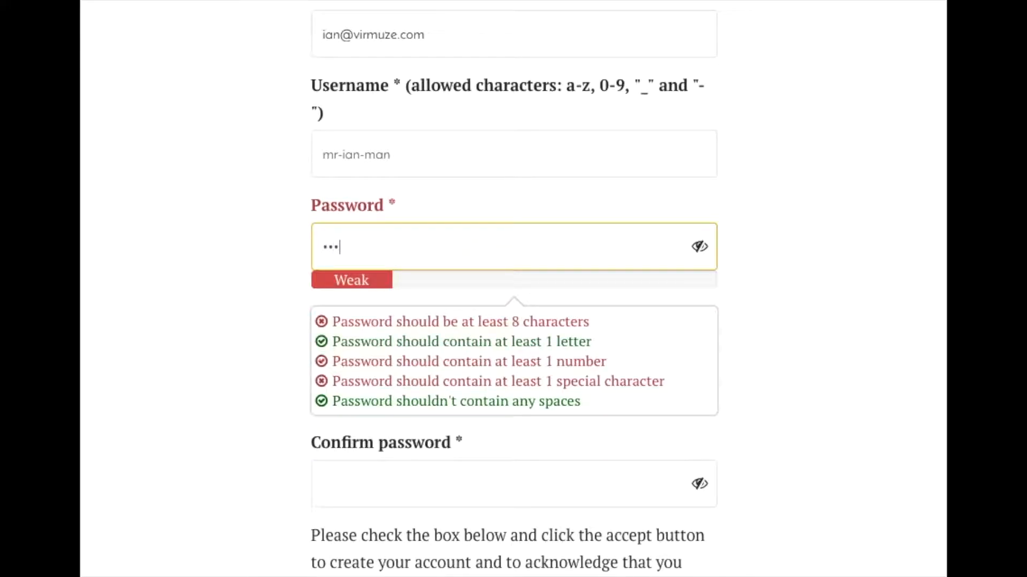
pyautogui.write('•••••')
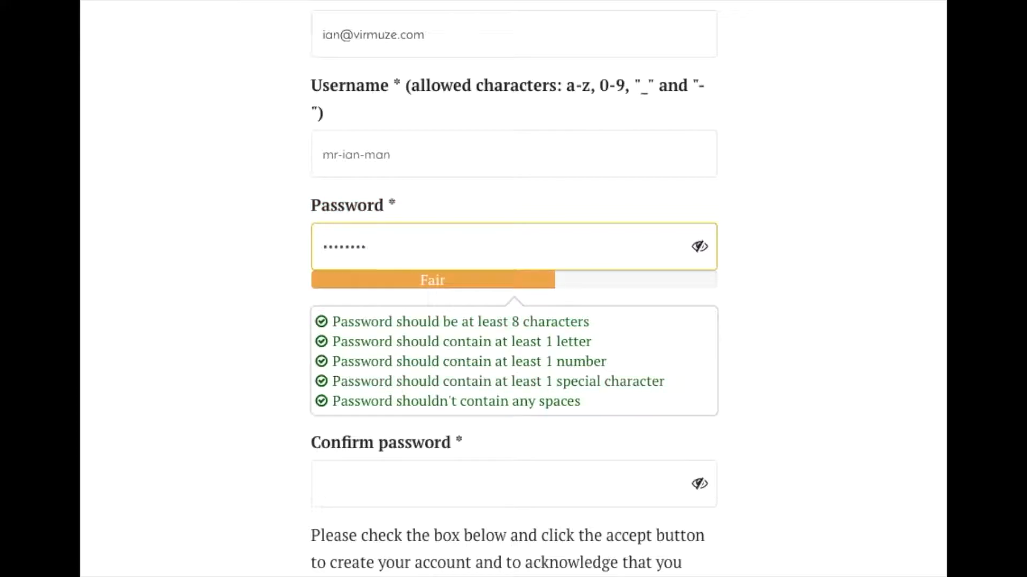
pyautogui.click(443, 380)
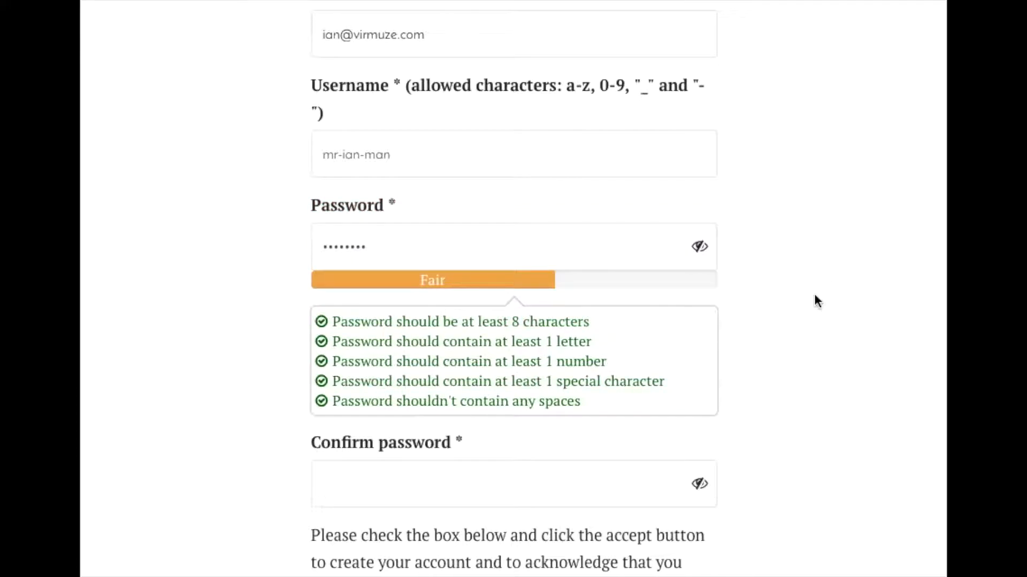
pyautogui.scroll(-3, 854, 410)
pyautogui.click(578, 352)
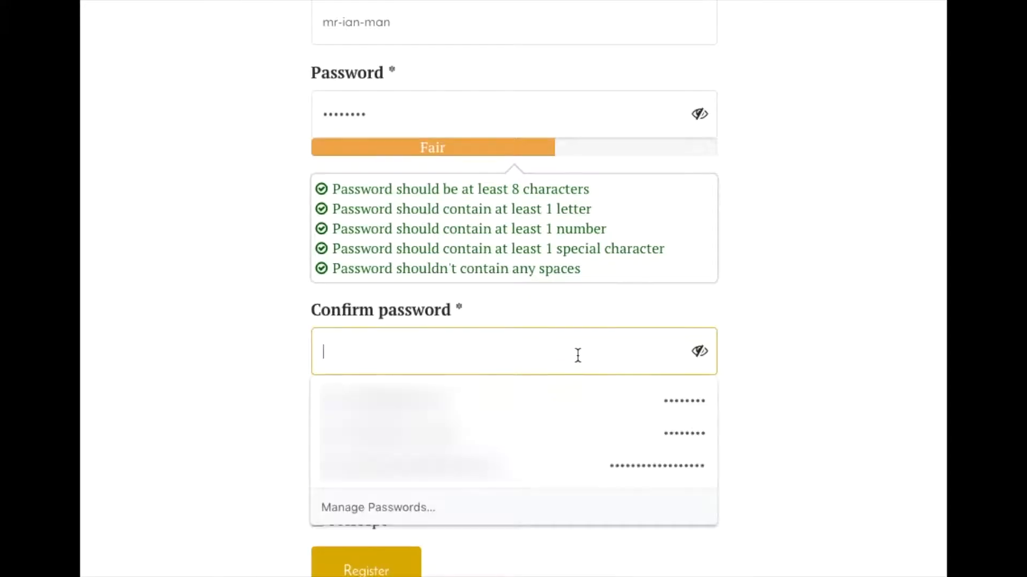
pyautogui.write('•')
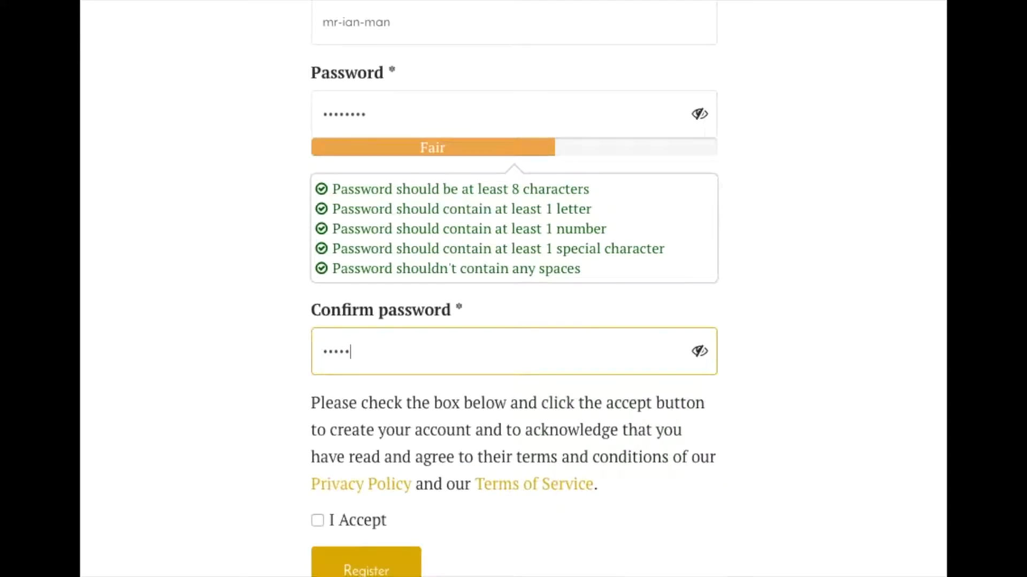
# - Accept the Privacy Policy and Terms of Service and submit the registration
pyautogui.scroll(-6, 556, 356)
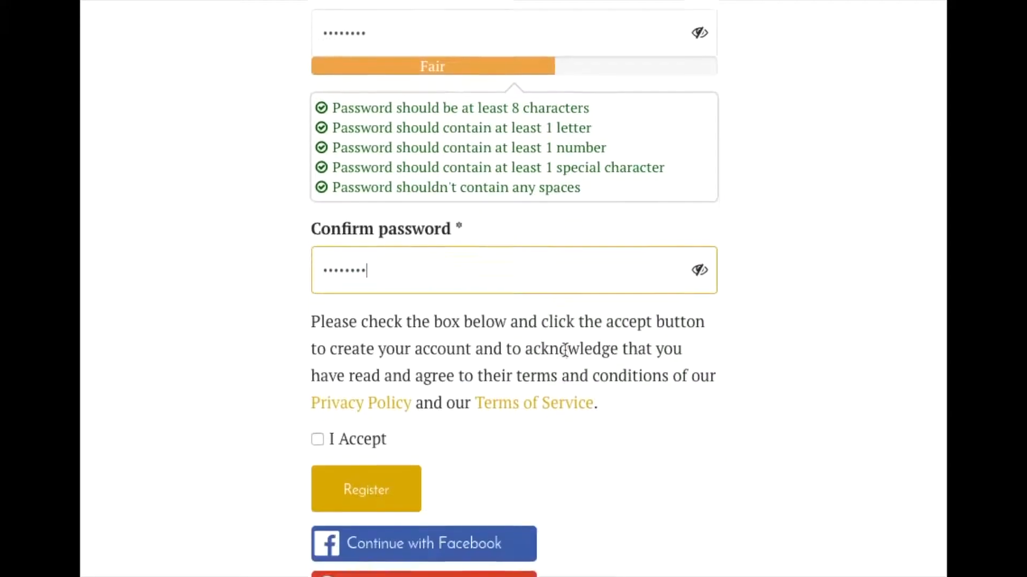
pyautogui.click(317, 258)
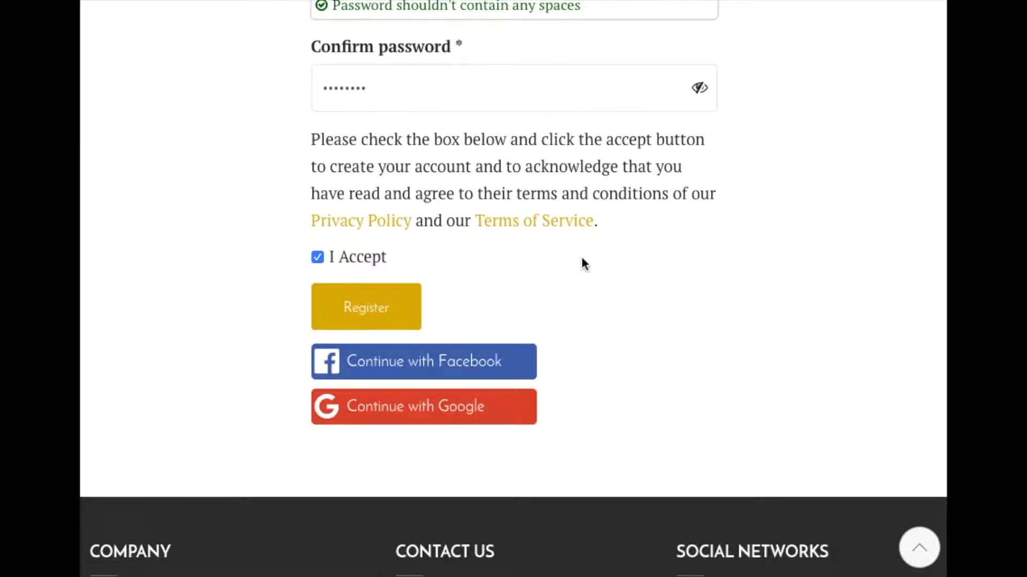
pyautogui.scroll(-1, 583, 262)
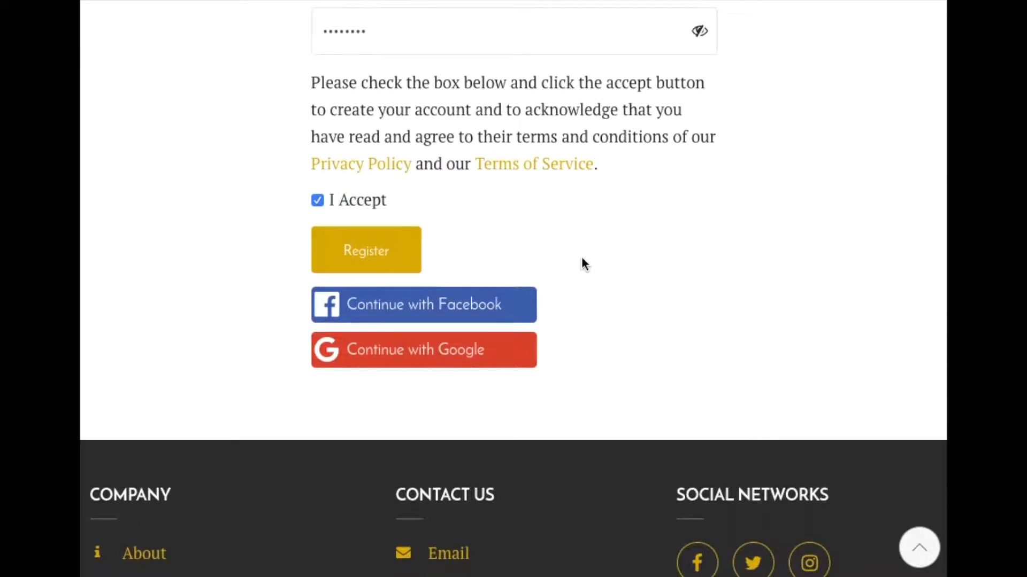
pyautogui.click(391, 252)
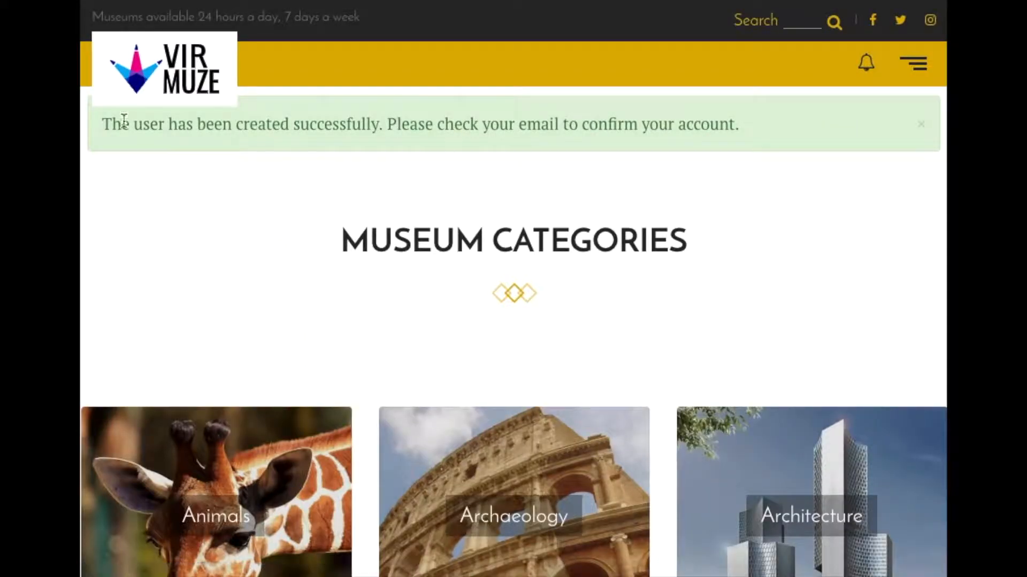
# - Look through the museum categories that can be followed
pyautogui.scroll(-7, 663, 272)
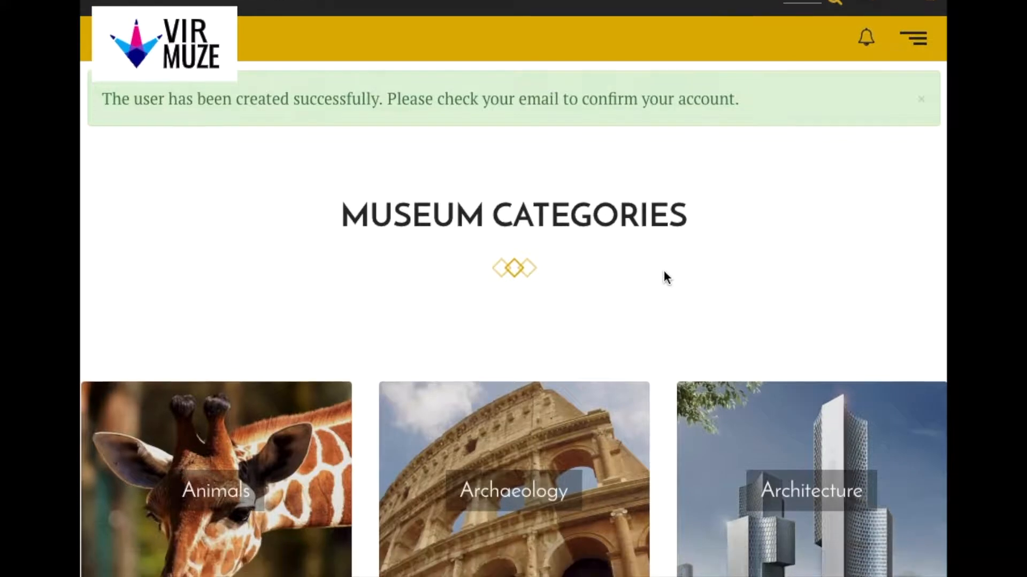
pyautogui.scroll(-15, 663, 268)
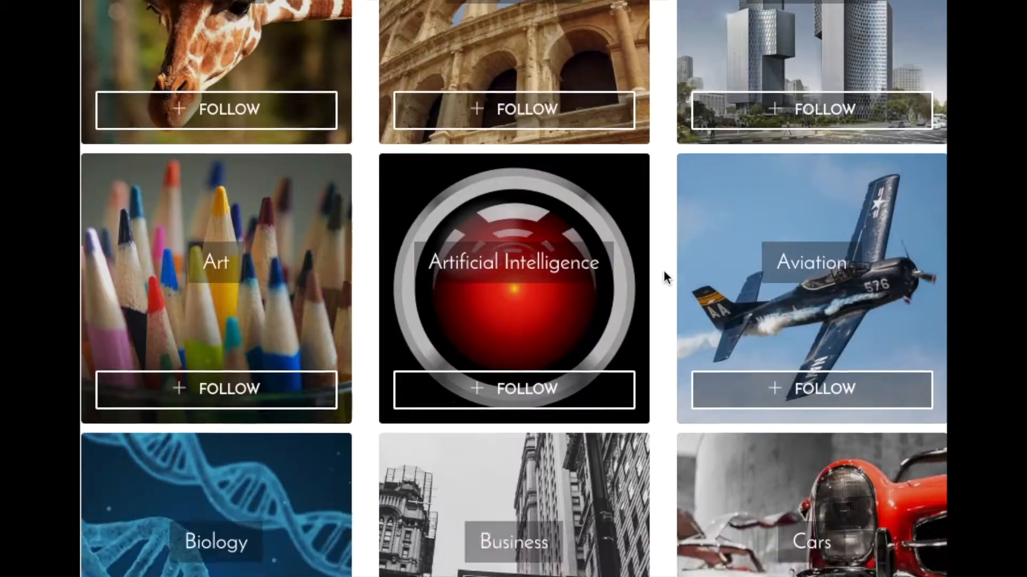
pyautogui.scroll(-20, 663, 270)
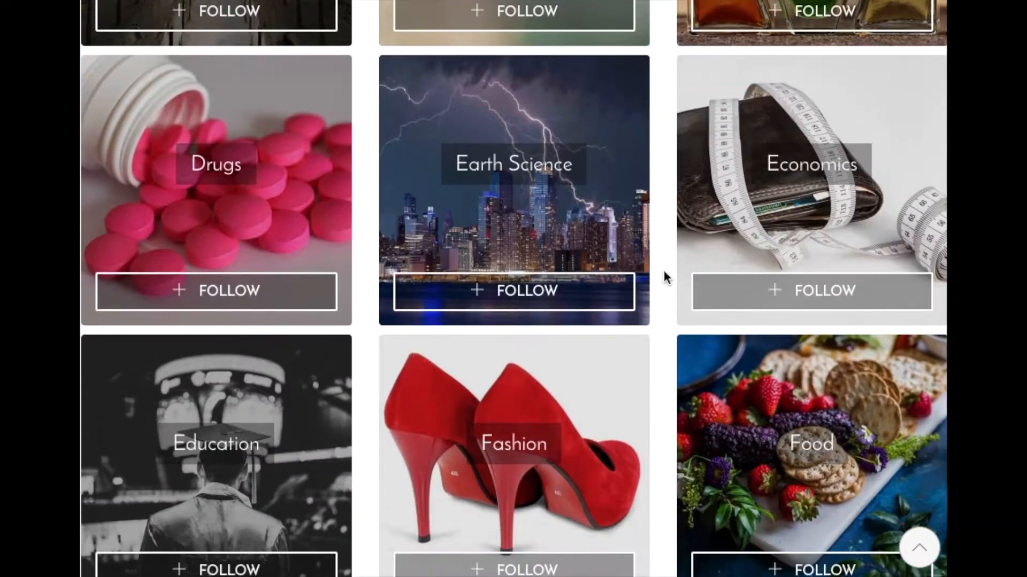
pyautogui.scroll(-20, 663, 272)
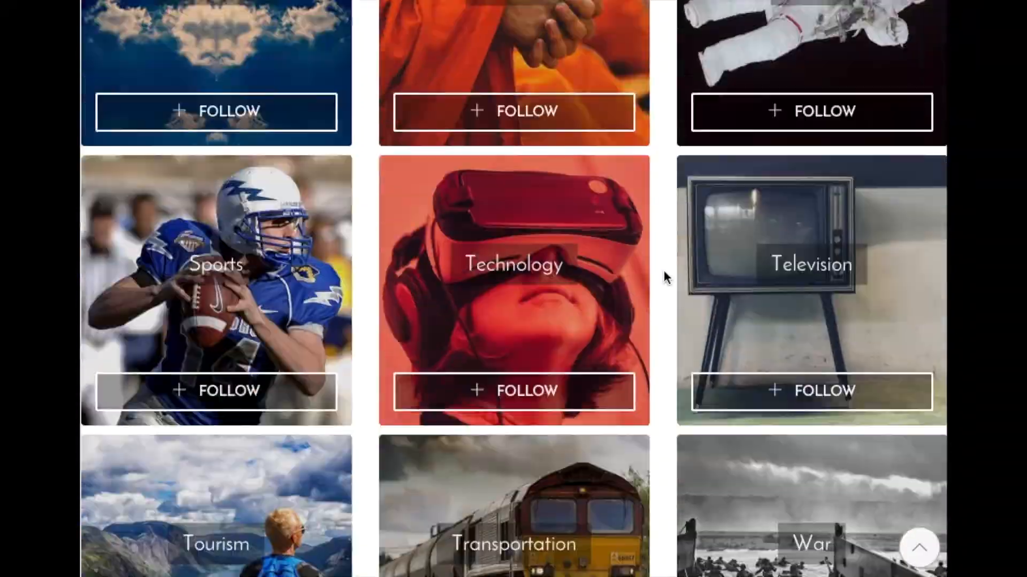
pyautogui.scroll(20, 664, 270)
pyautogui.scroll(20, 662, 268)
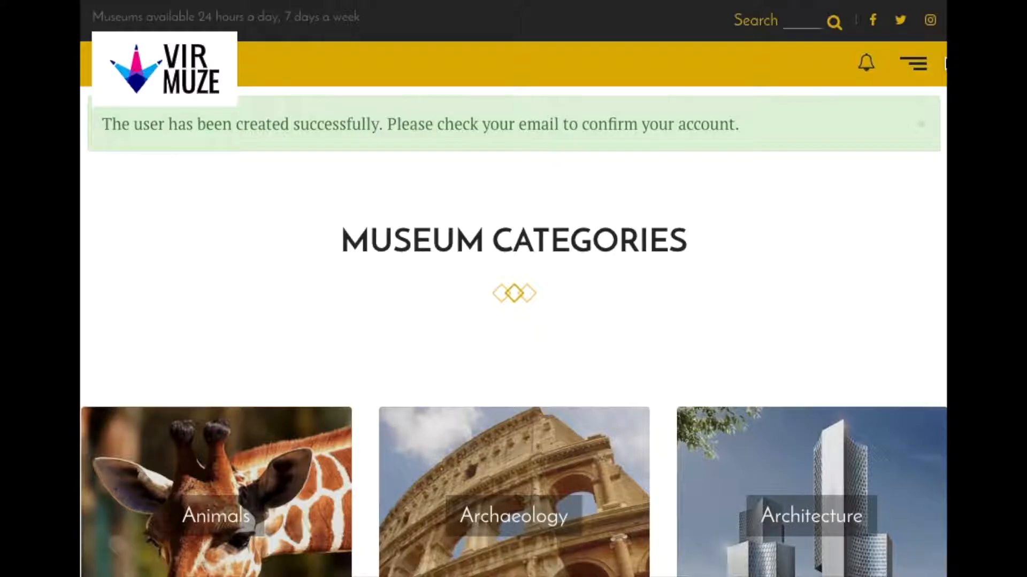
# - Open the account's profile page and review its personal details and the visibility setting of each field
pyautogui.click(915, 64)
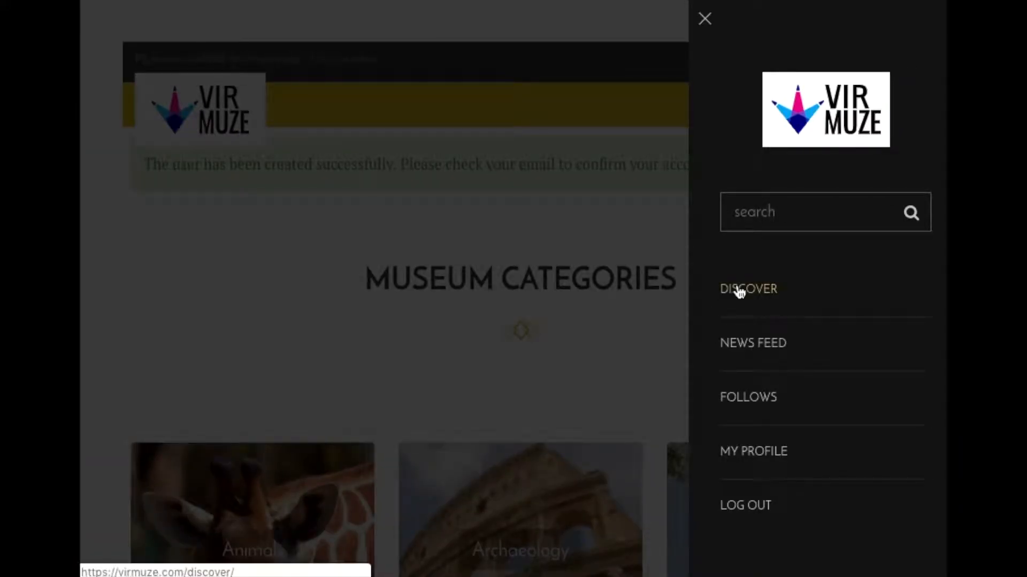
pyautogui.click(761, 452)
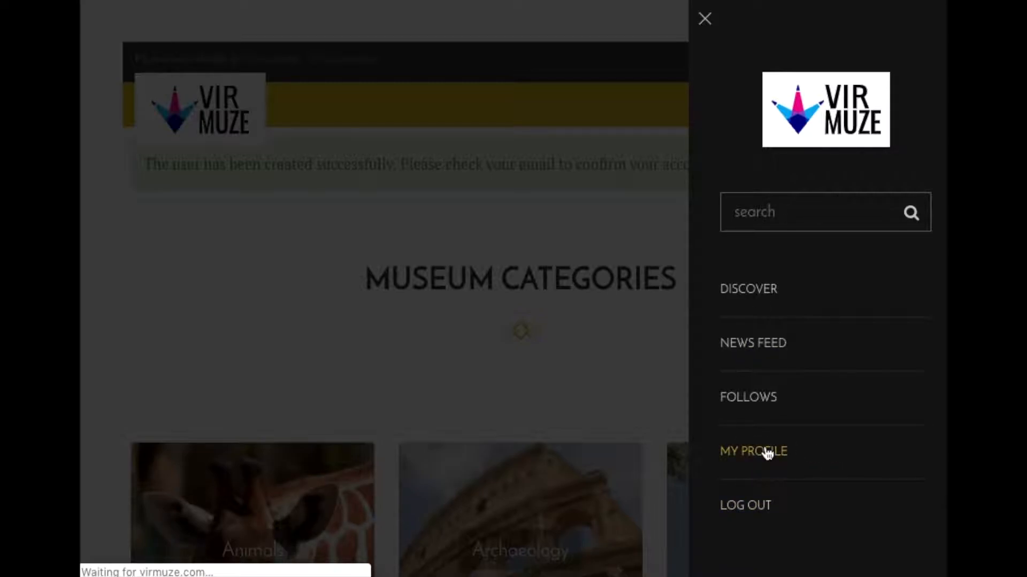
pyautogui.scroll(-3, 689, 326)
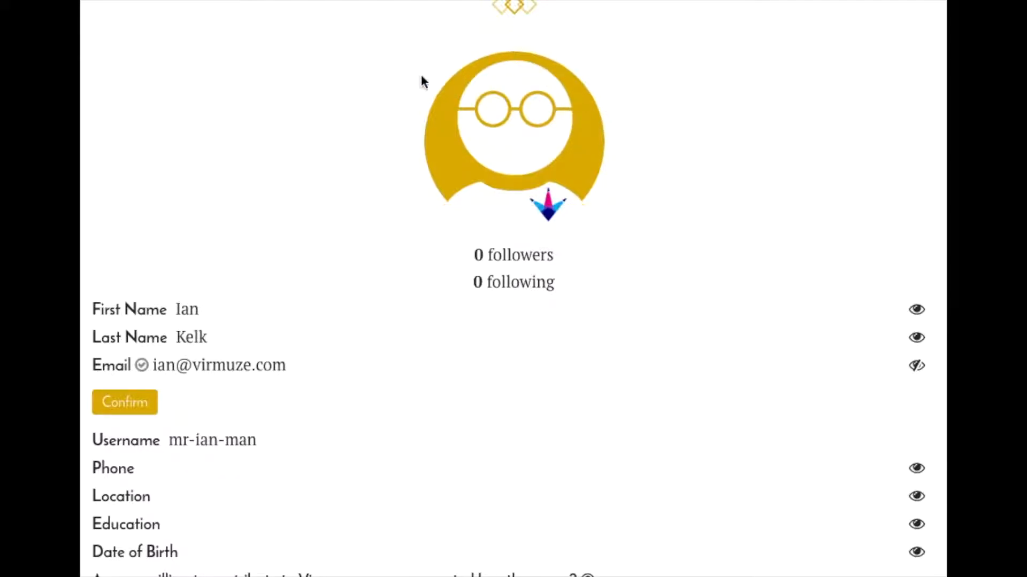
pyautogui.moveTo(431, 123)
pyautogui.scroll(-1, 666, 173)
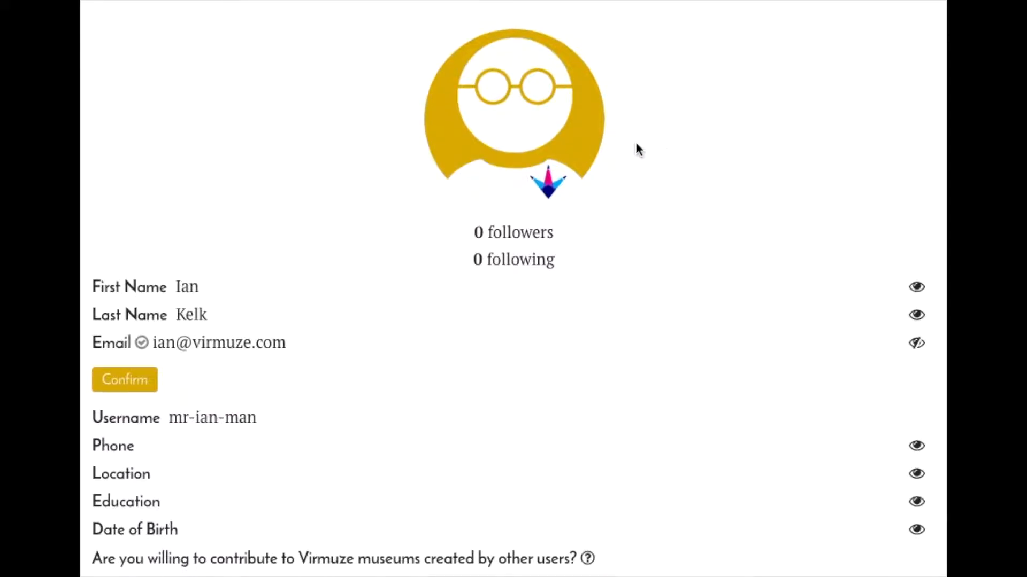
pyautogui.scroll(-1, 643, 176)
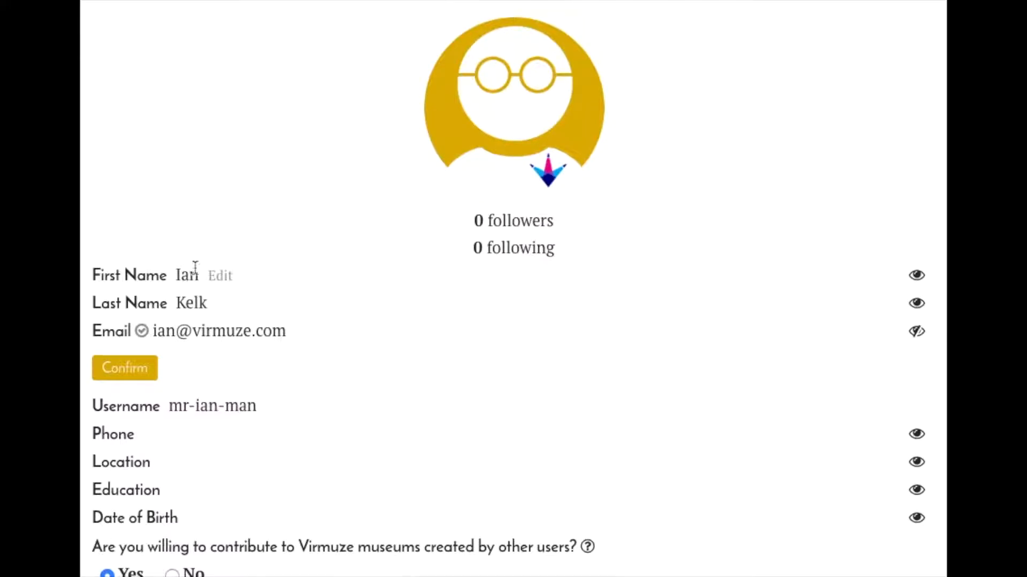
pyautogui.scroll(-2, 488, 362)
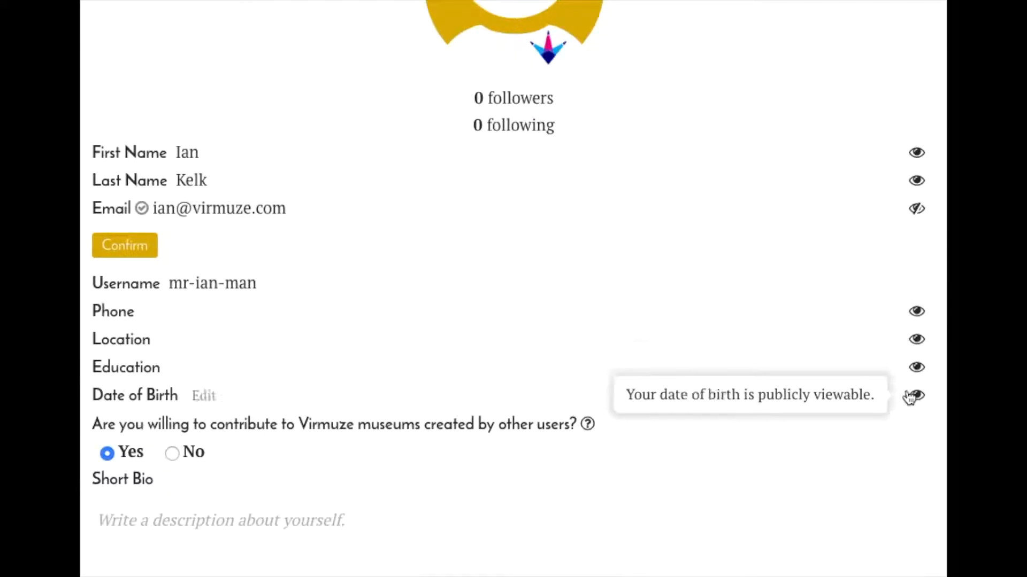
# - Add a phone number to the profile and hide it from public view
pyautogui.click(161, 310)
pyautogui.write('310')
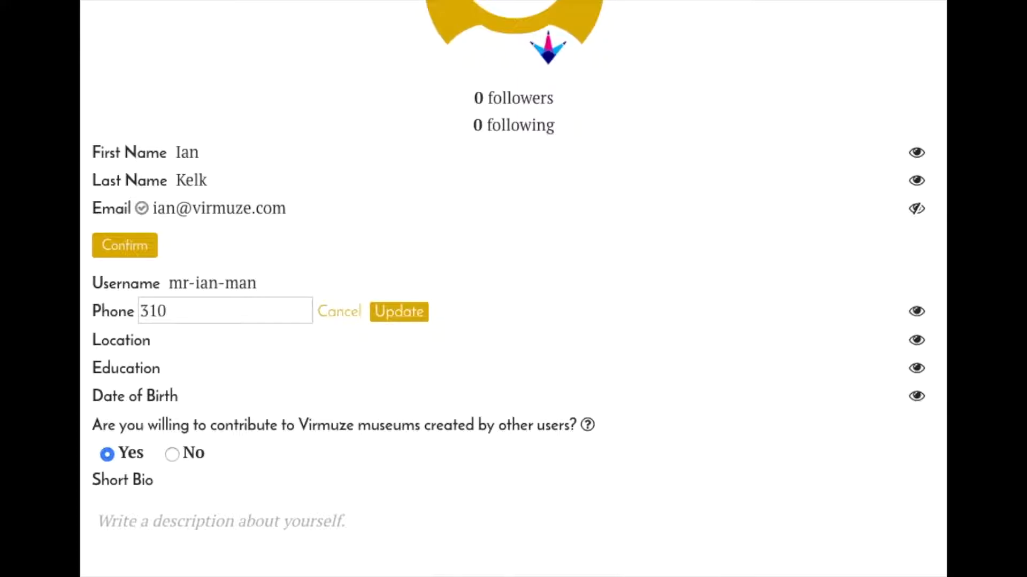
pyautogui.write('-5553107')
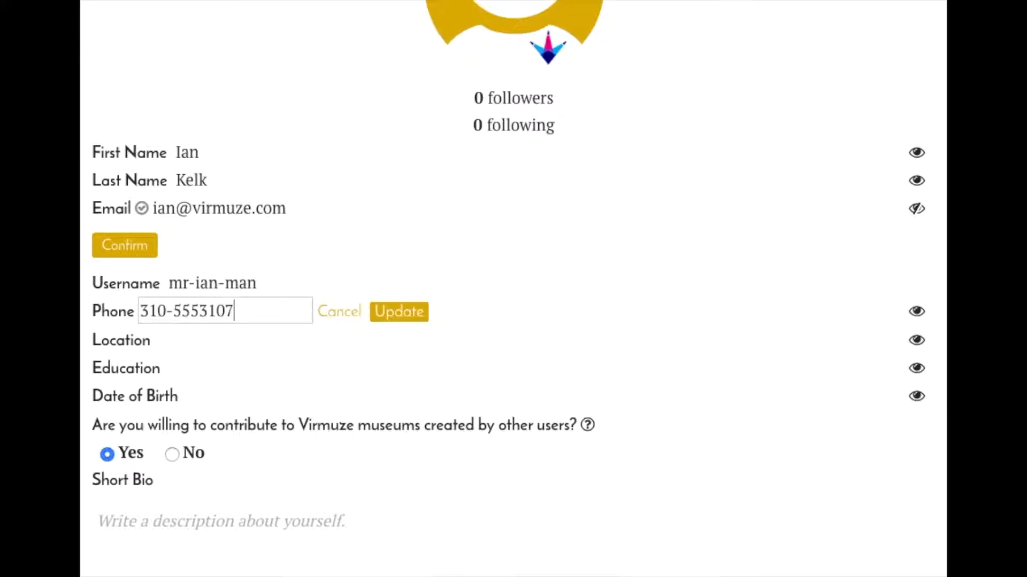
pyautogui.click(412, 317)
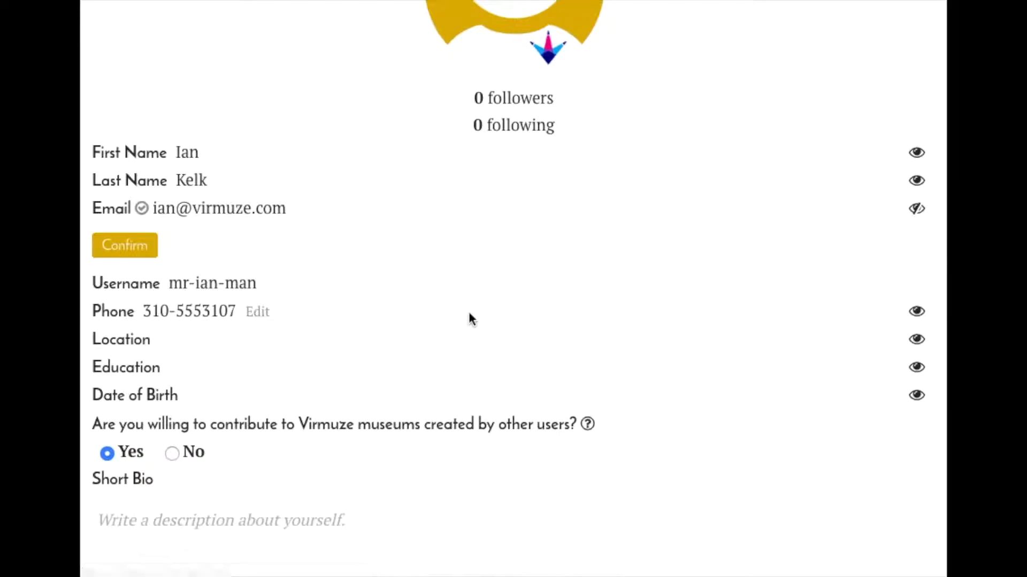
pyautogui.click(916, 311)
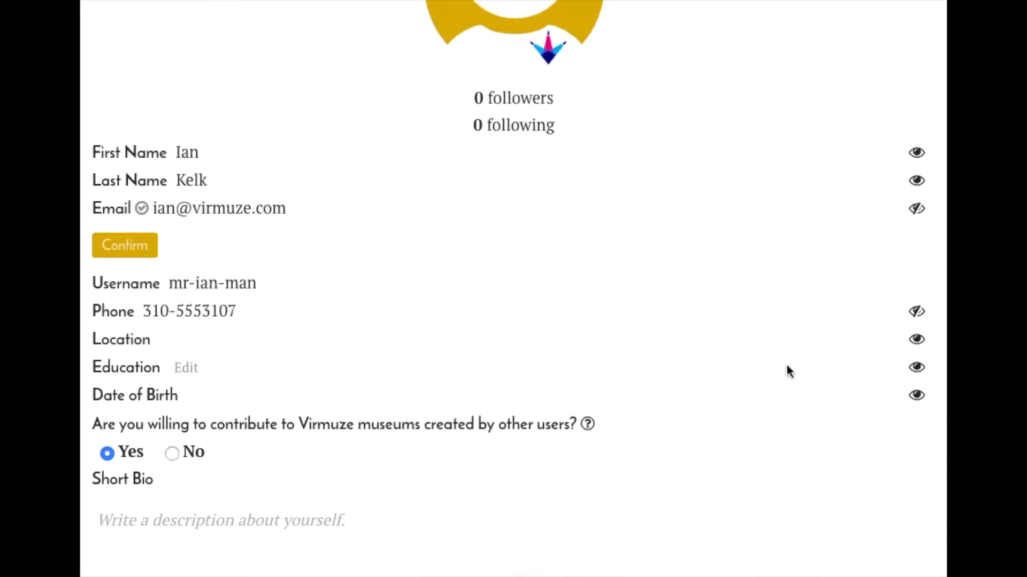
pyautogui.click(917, 312)
pyautogui.click(916, 312)
# - Look through the rest of the profile page, including the contribution preference, short bio and museum sections
pyautogui.scroll(-2, 609, 401)
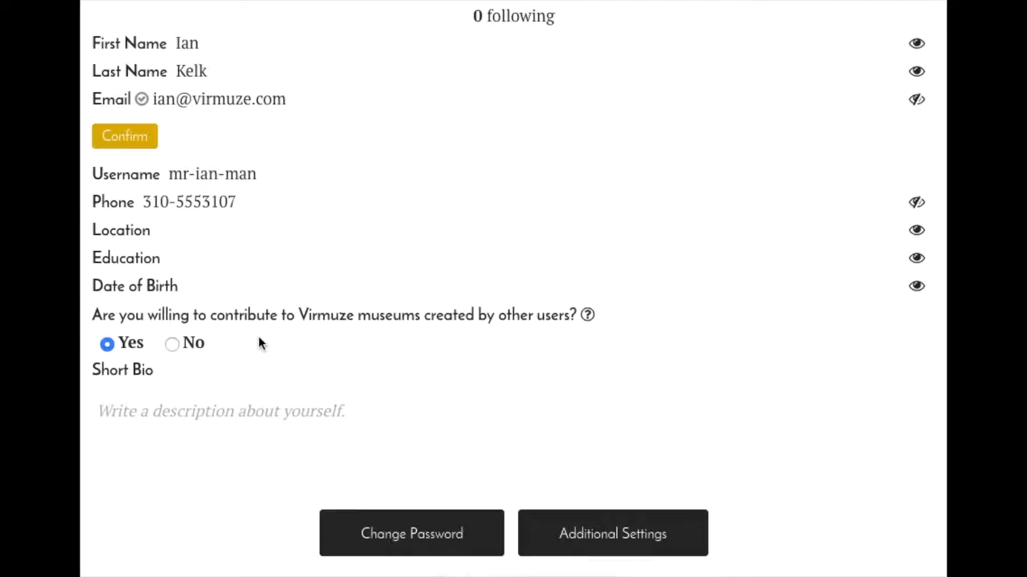
pyautogui.scroll(-2, 326, 287)
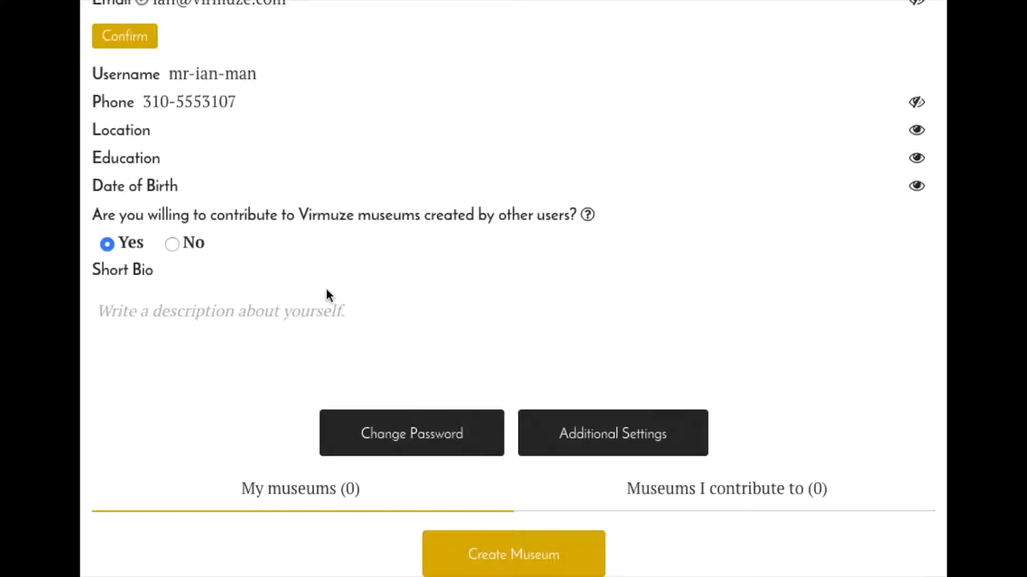
pyautogui.scroll(-2, 325, 288)
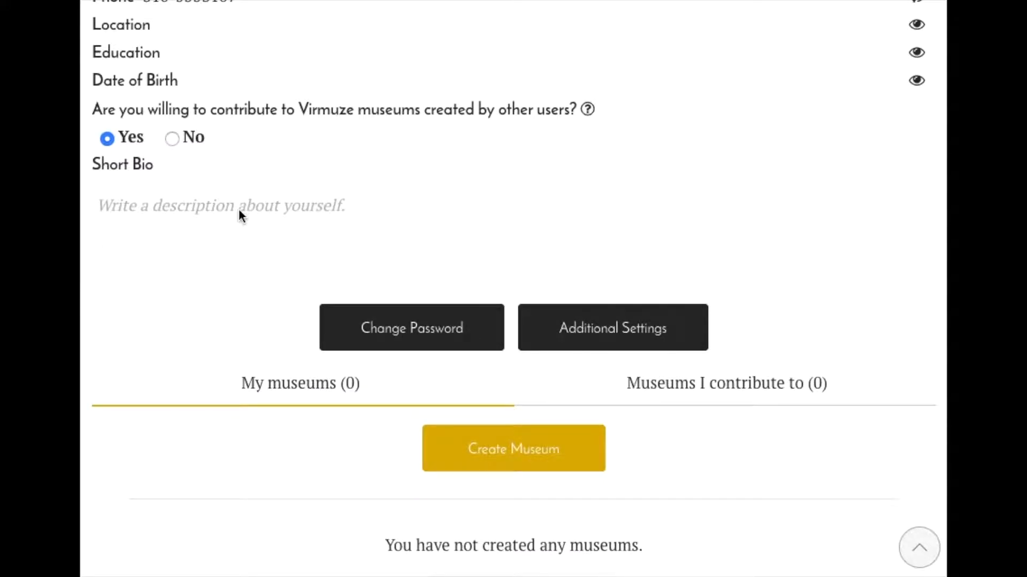
pyautogui.scroll(-2, 238, 214)
pyautogui.scroll(5, 235, 215)
pyautogui.scroll(10, 235, 216)
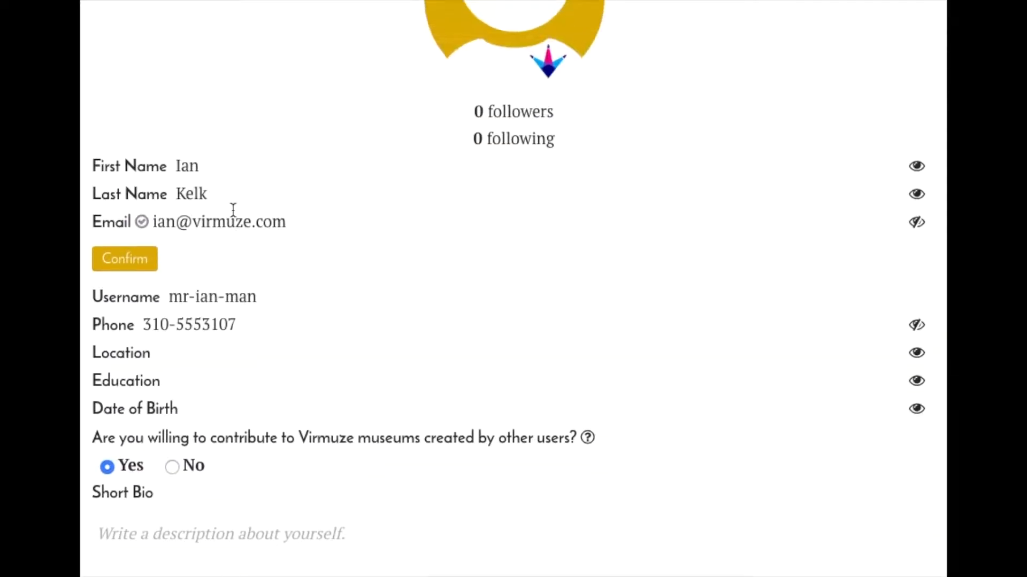
pyautogui.scroll(2, 231, 214)
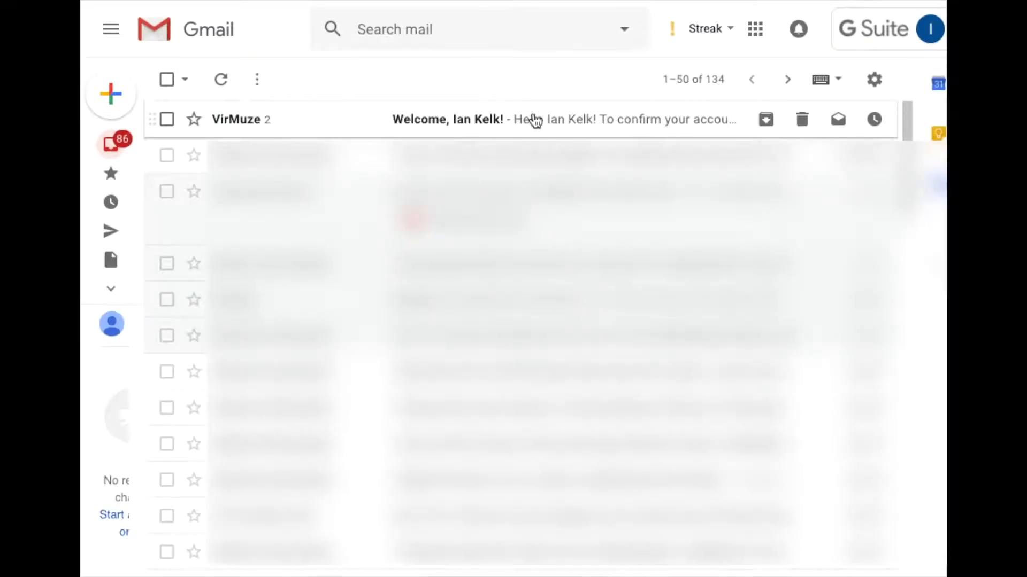
# - Switch to Gmail and confirm the account through the link in the newest VirMuze welcome e-mail
pyautogui.click(536, 119)
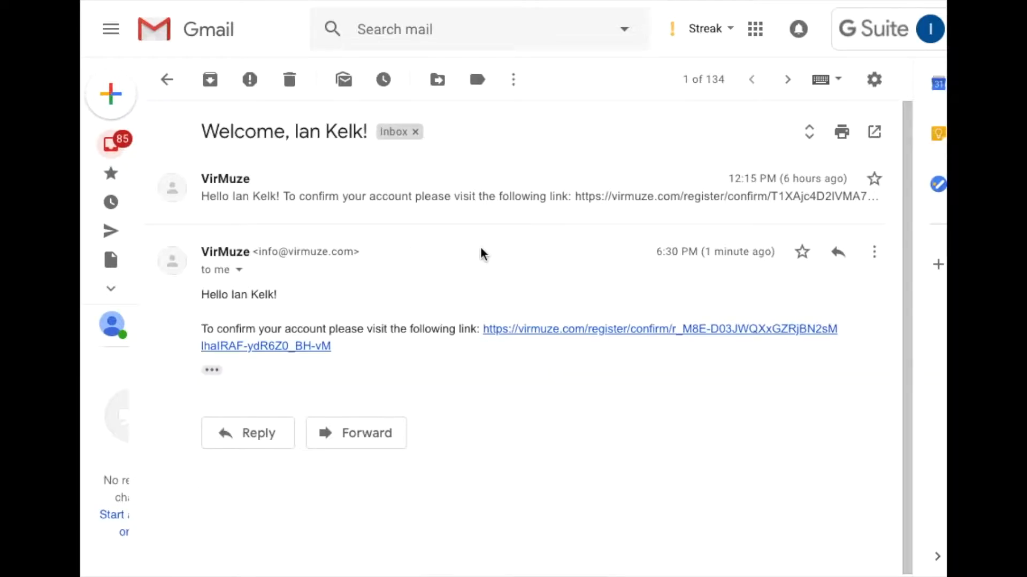
pyautogui.scroll(-1, 491, 250)
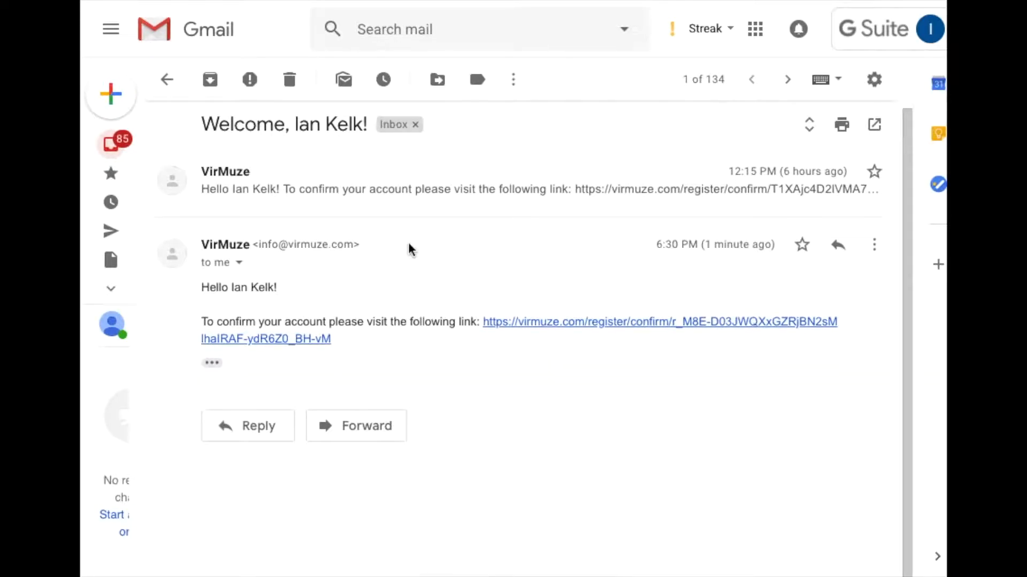
pyautogui.click(558, 325)
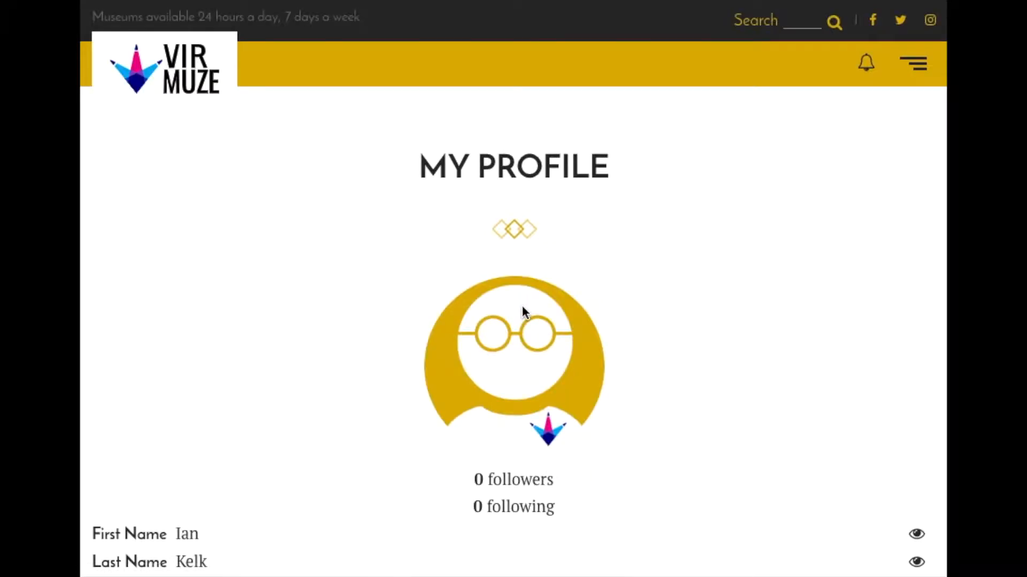
pyautogui.scroll(-5, 522, 314)
pyautogui.scroll(-1, 527, 305)
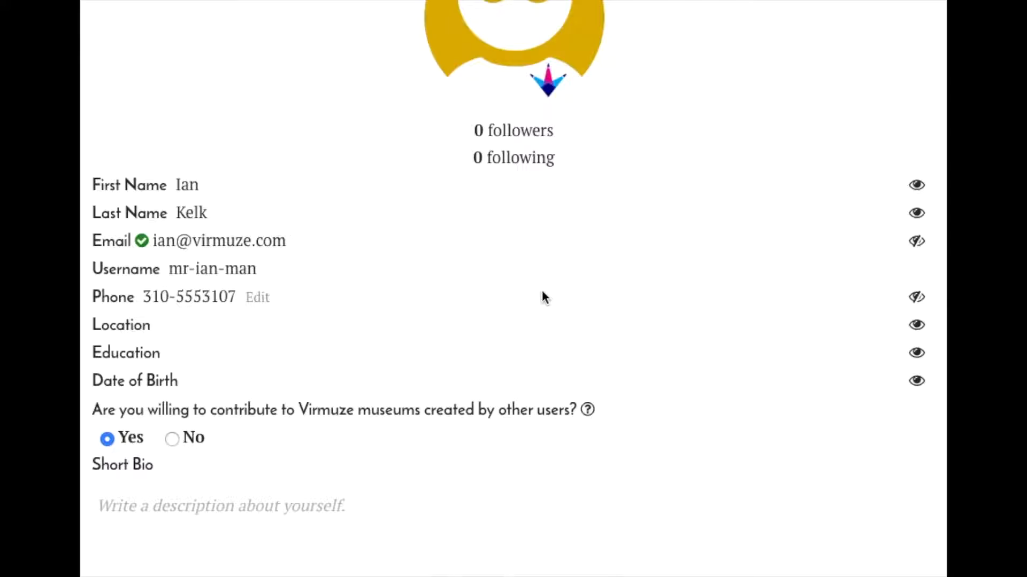
# - Replace the default profile picture with the account owner's own photo
pyautogui.scroll(-10, 543, 291)
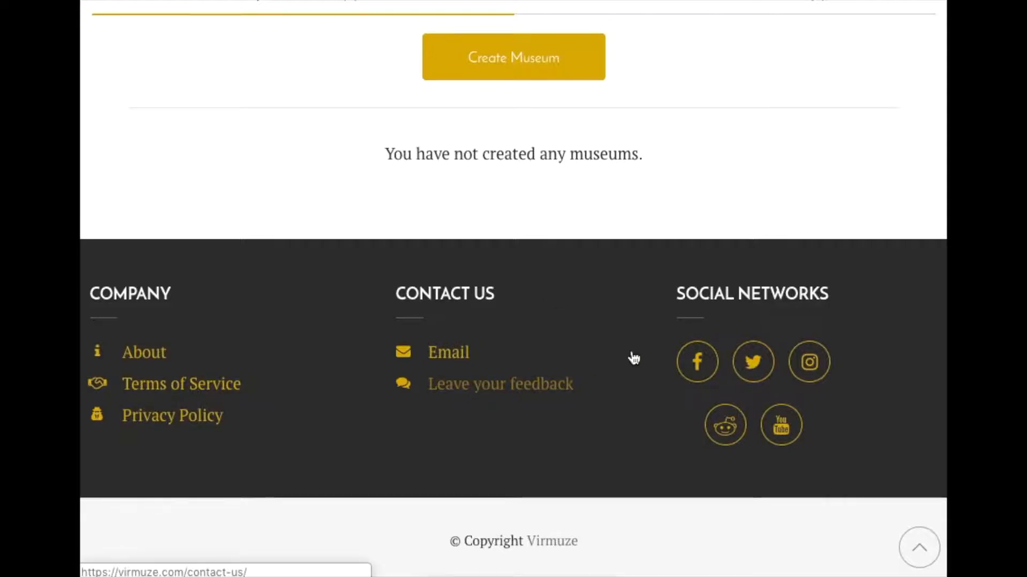
pyautogui.scroll(15, 735, 209)
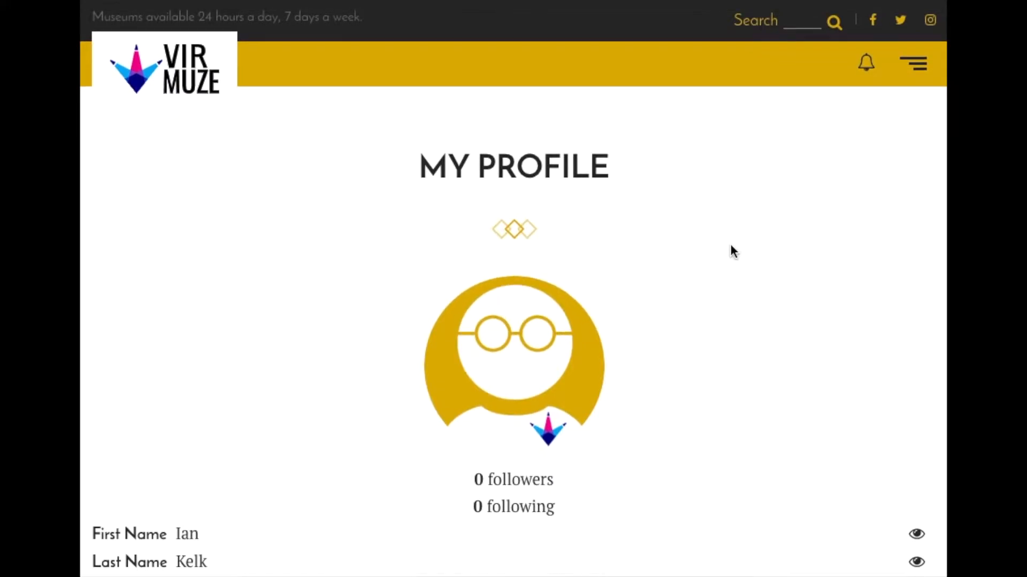
pyautogui.scroll(-4, 733, 243)
pyautogui.moveTo(568, 165)
pyautogui.click(502, 250)
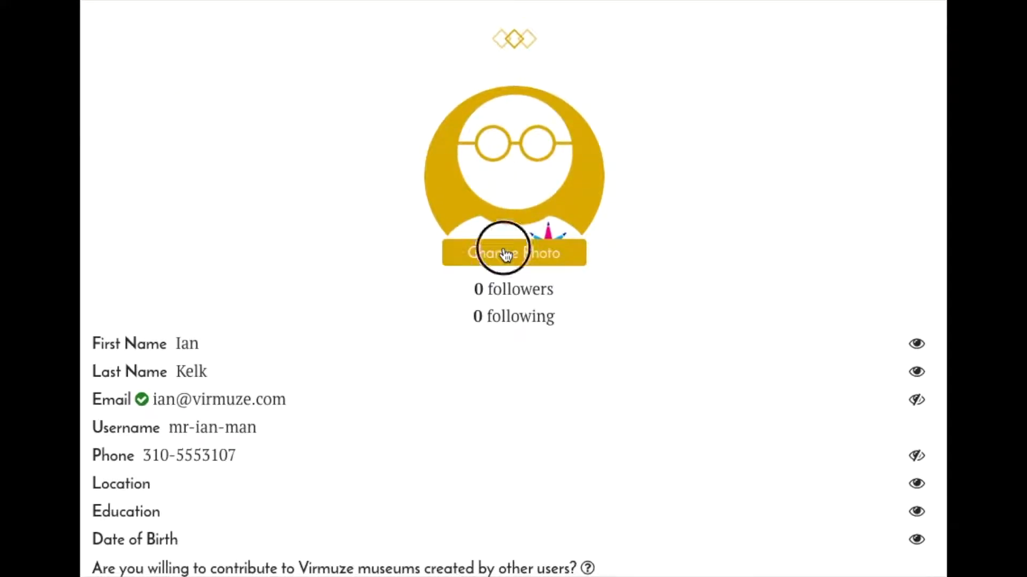
pyautogui.click(468, 296)
pyautogui.click(837, 356)
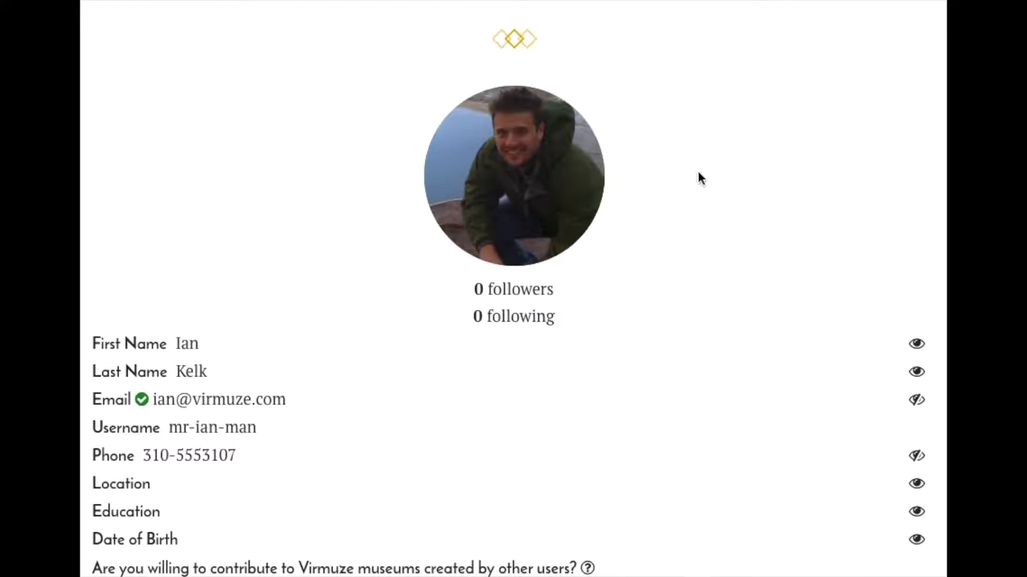
# - Start creating a new museum from the museum section of the profile page
pyautogui.scroll(-7, 699, 182)
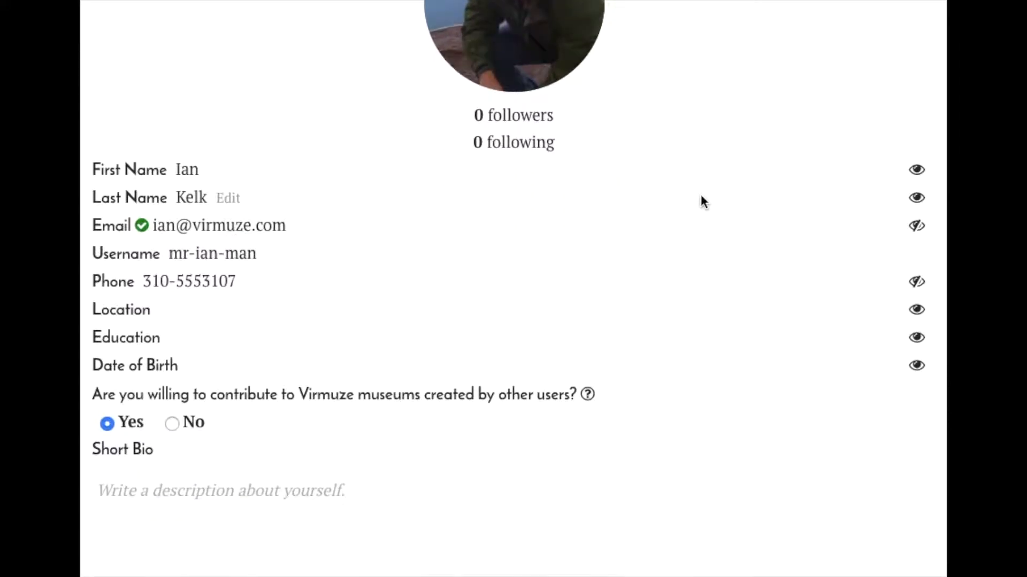
pyautogui.scroll(-4, 699, 194)
pyautogui.scroll(13, 700, 195)
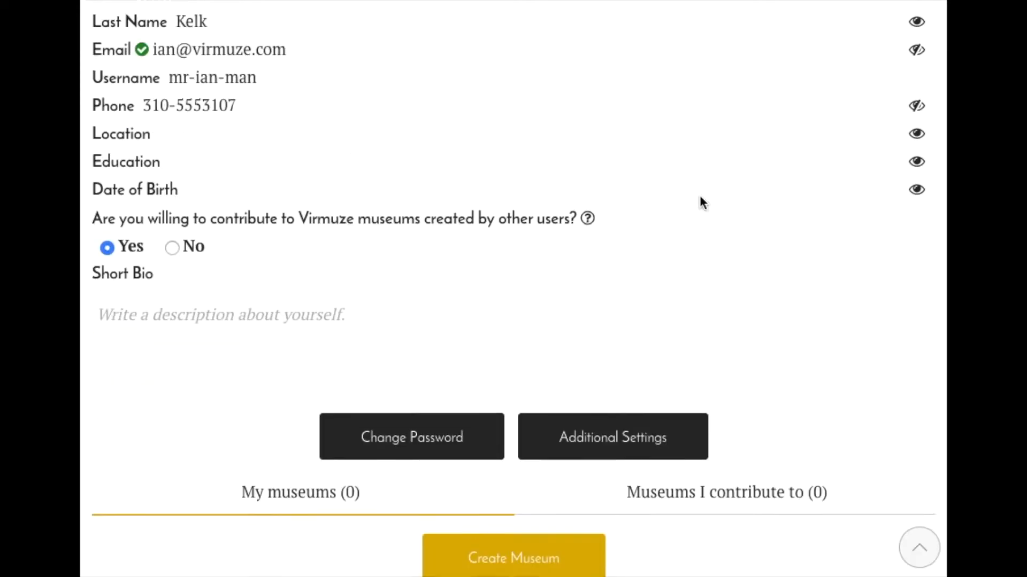
pyautogui.scroll(-15, 700, 197)
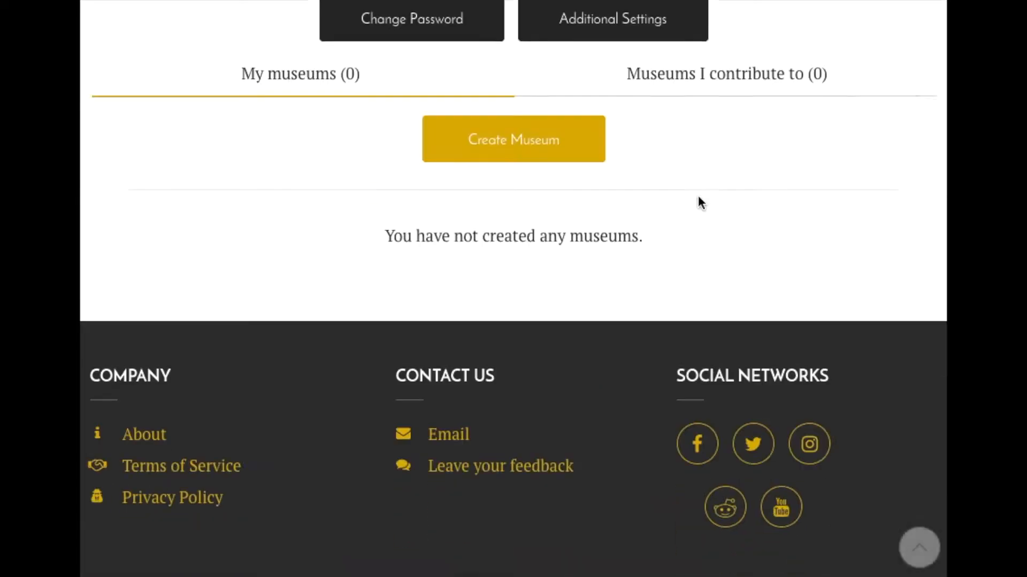
pyautogui.scroll(3, 699, 200)
pyautogui.scroll(15, 749, 115)
pyautogui.scroll(-8, 726, 161)
pyautogui.scroll(-9, 726, 165)
pyautogui.click(534, 401)
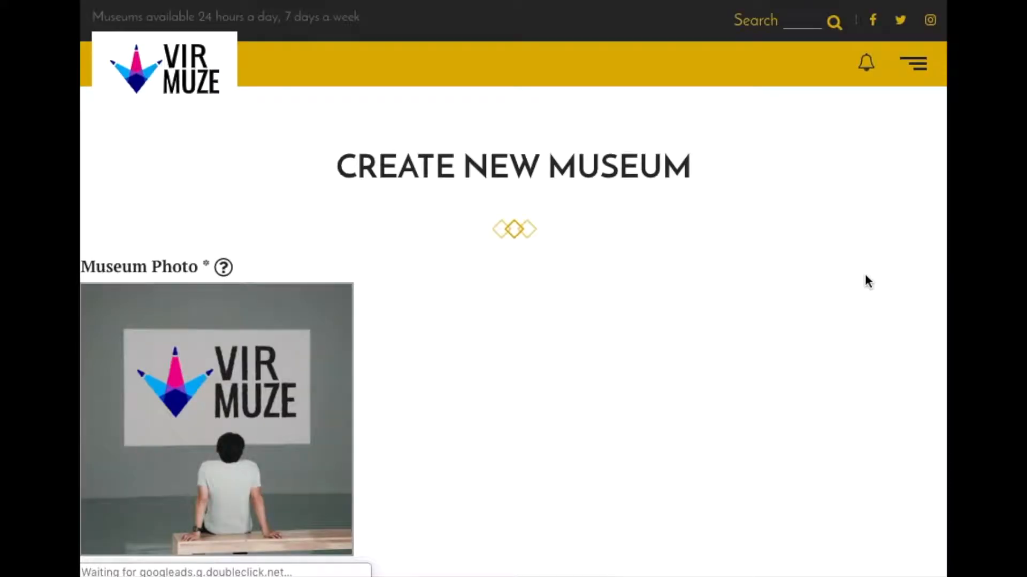
# - Choose Unsplash as the source of the museum photo and search its images for "cake"
pyautogui.scroll(-3, 865, 280)
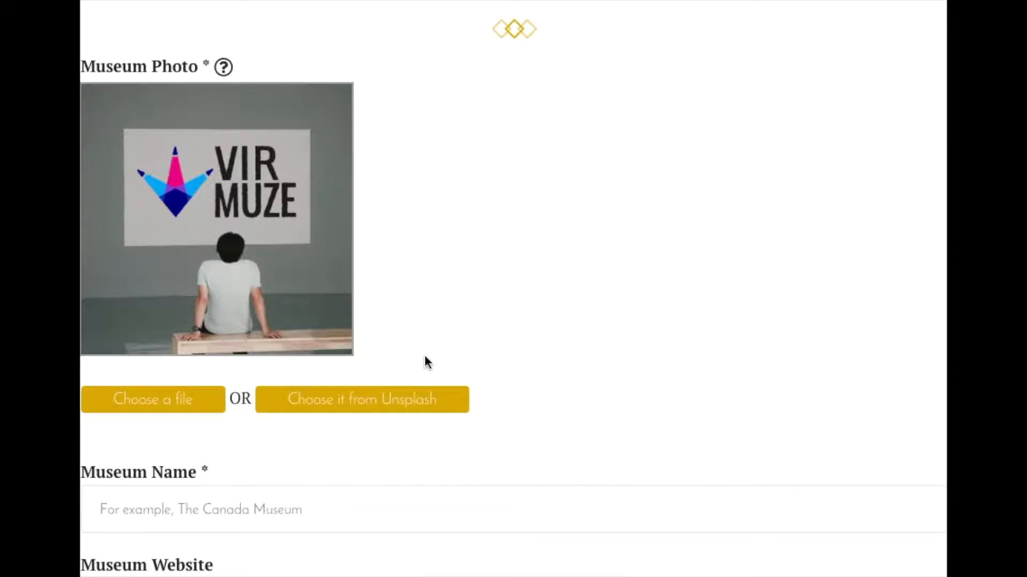
pyautogui.scroll(-3, 392, 328)
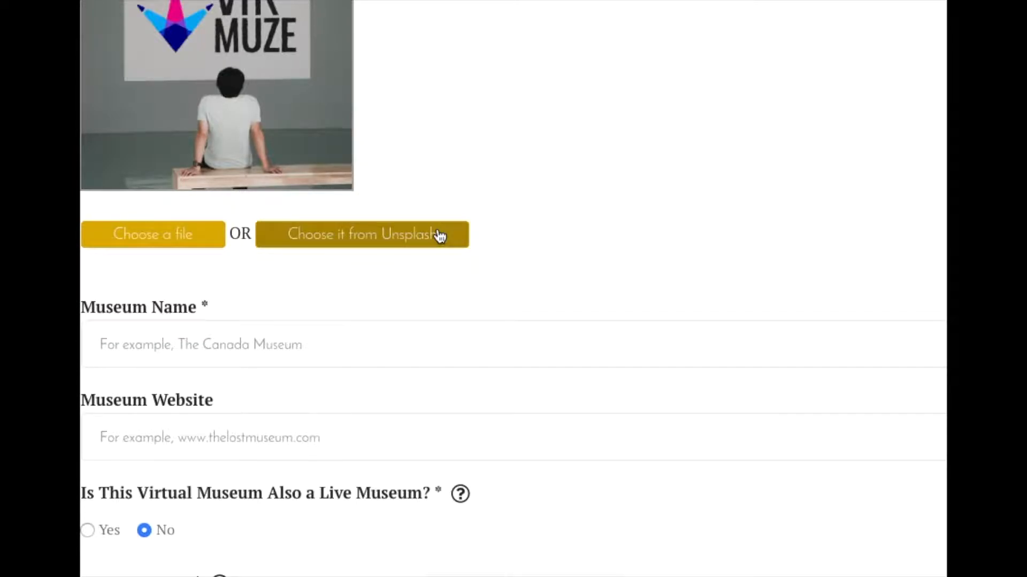
pyautogui.scroll(3, 493, 481)
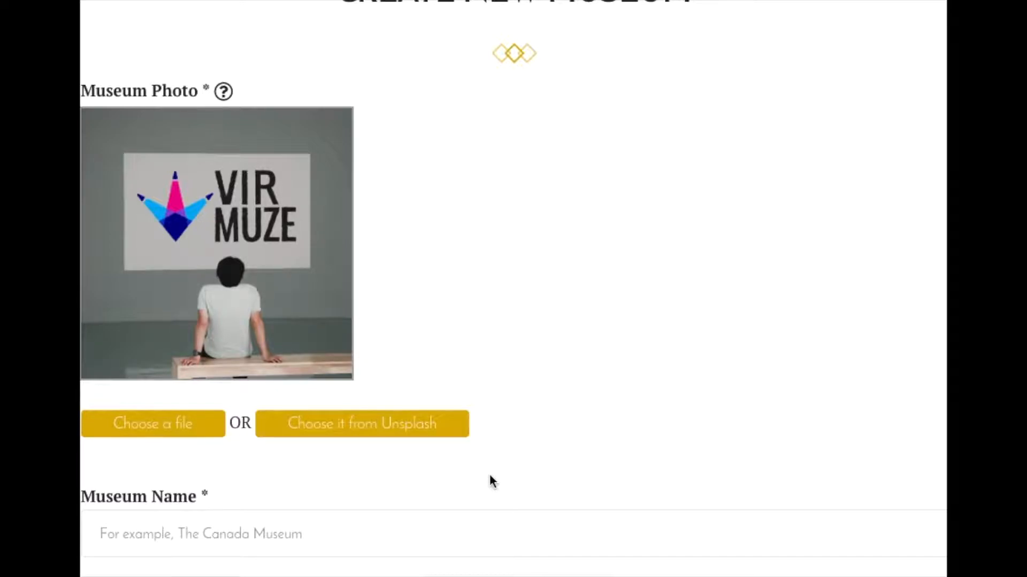
pyautogui.click(397, 422)
pyautogui.scroll(-3, 401, 417)
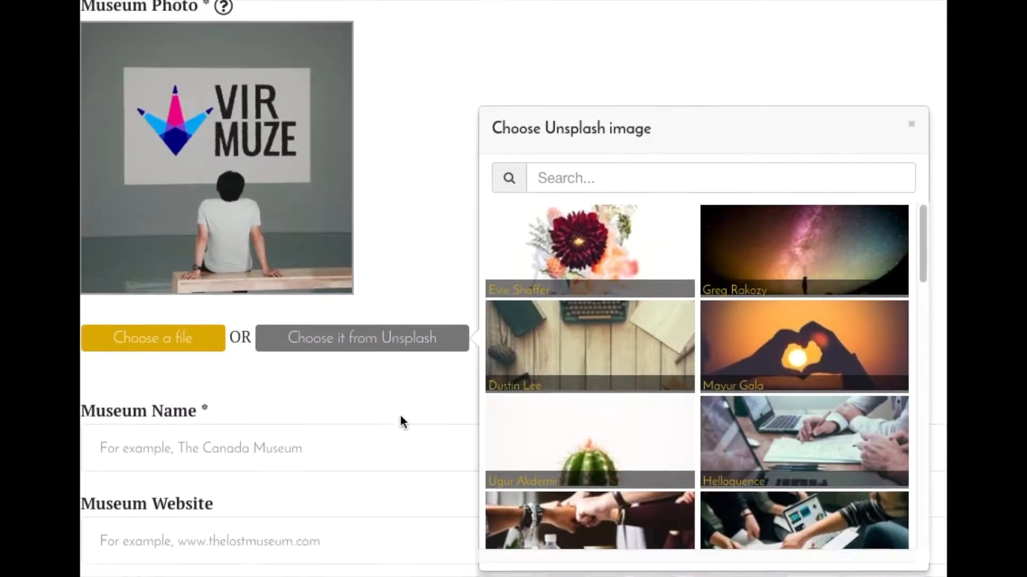
pyautogui.click(690, 59)
pyautogui.write('cake')
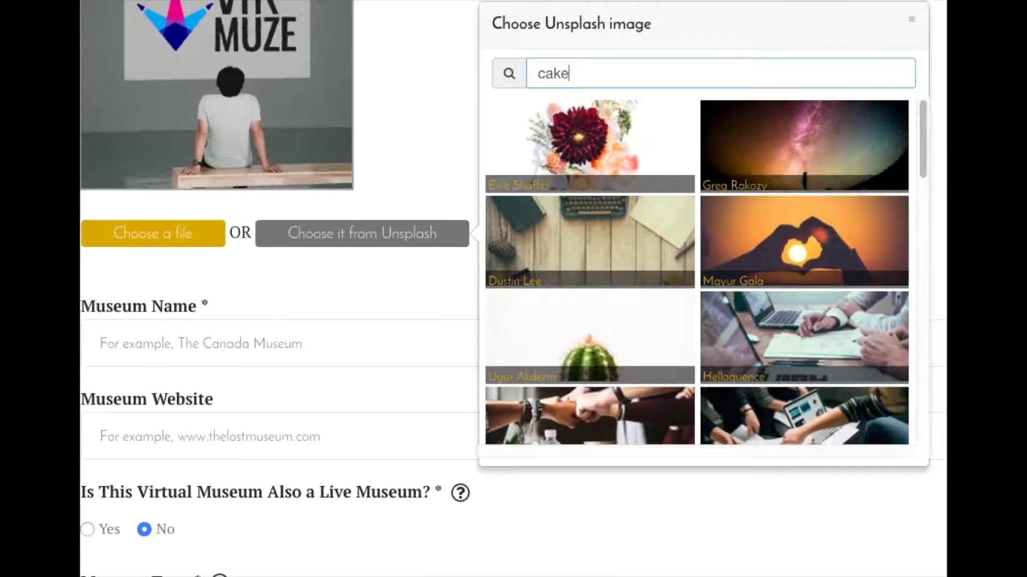
# - Pick the photo of pink, blue and purple frosted doughnuts with sprinkles as the museum photo
pyautogui.scroll(-10, 747, 214)
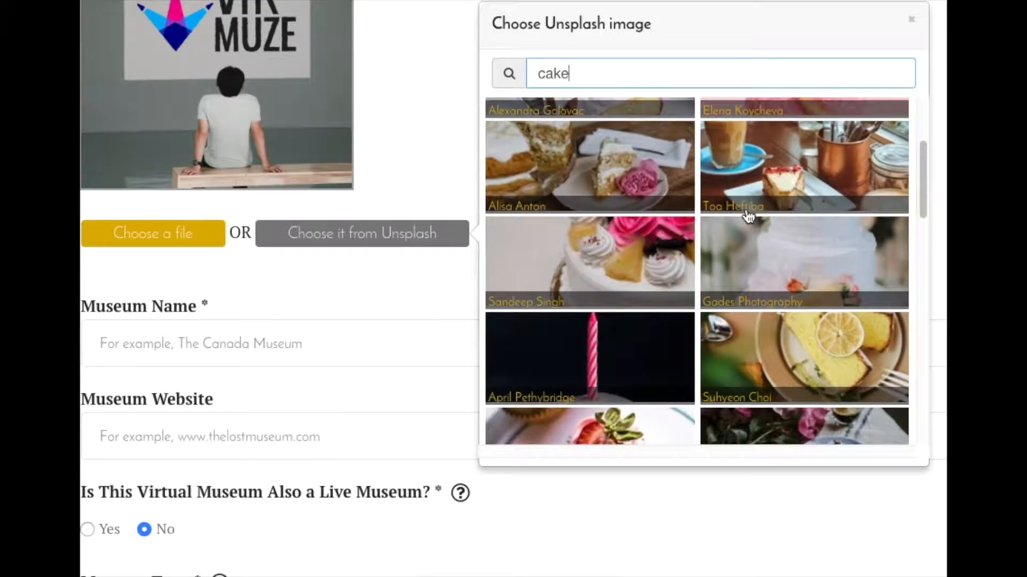
pyautogui.scroll(-10, 747, 211)
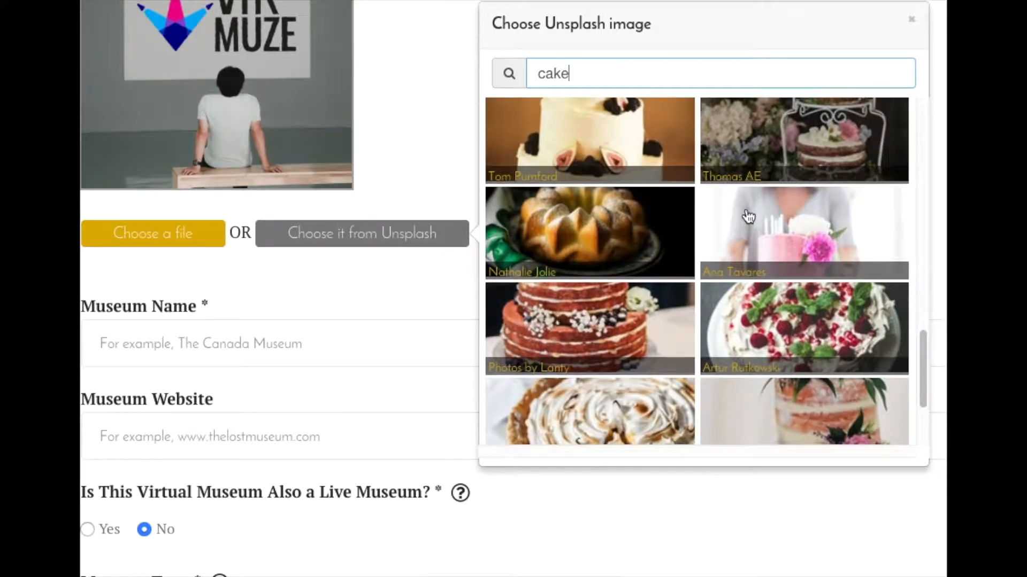
pyautogui.scroll(-6, 746, 212)
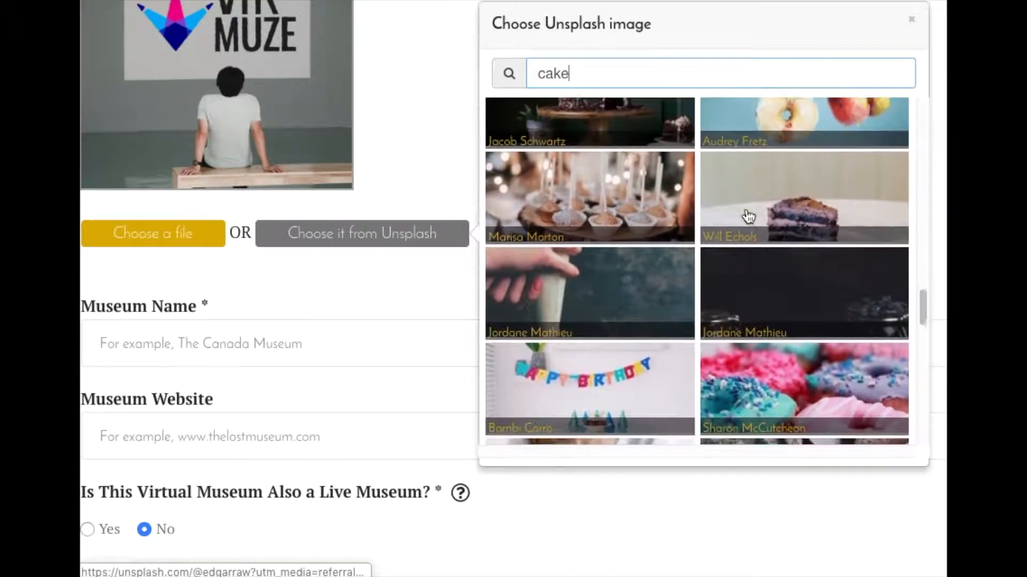
pyautogui.click(756, 314)
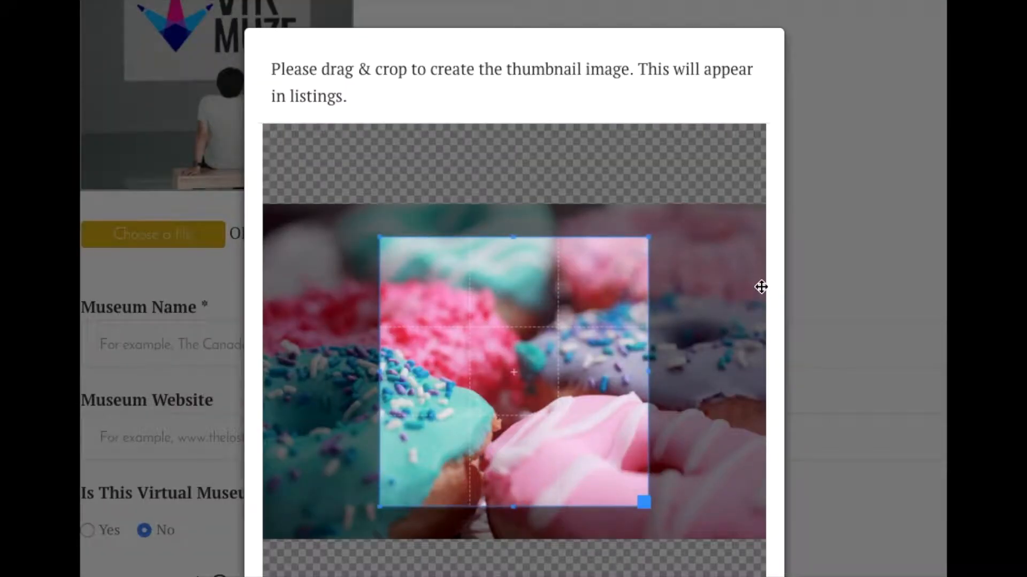
# - Enlarge the square thumbnail crop to the full height of the doughnut photo and accept it
pyautogui.scroll(-1, 869, 293)
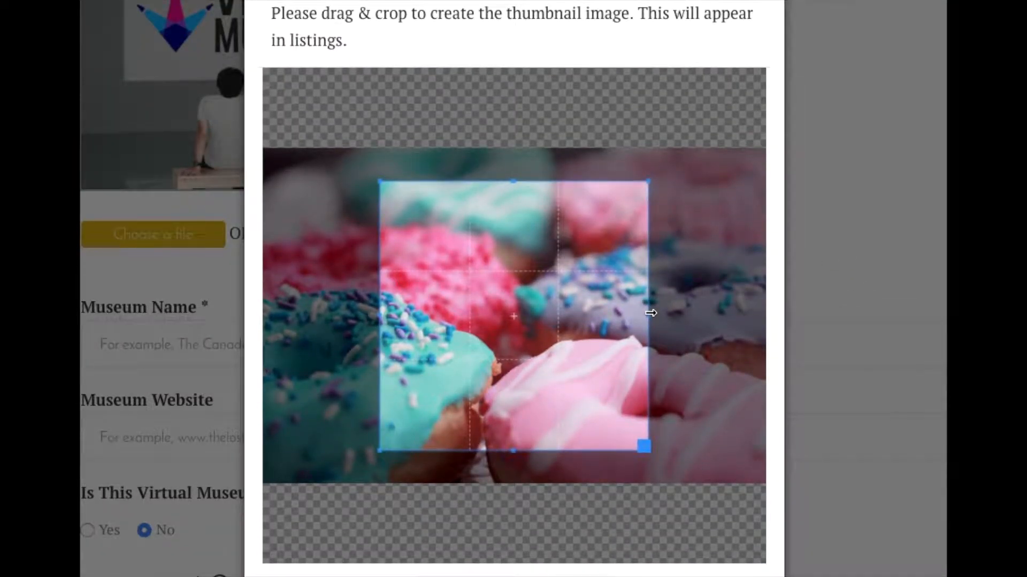
pyautogui.moveTo(650, 312); pyautogui.dragTo(600, 323)
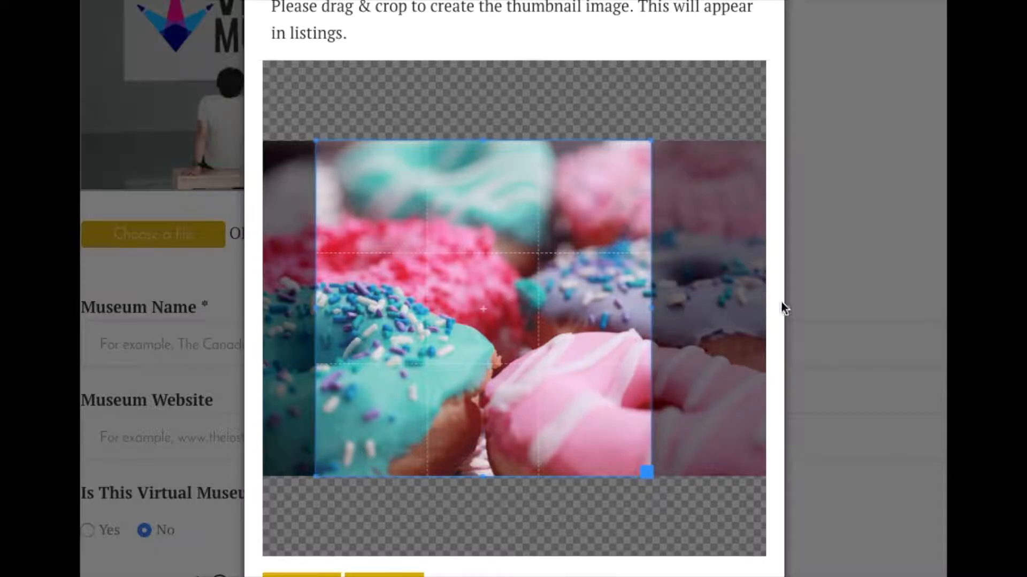
pyautogui.scroll(-1, 833, 305)
pyautogui.scroll(-4, 818, 302)
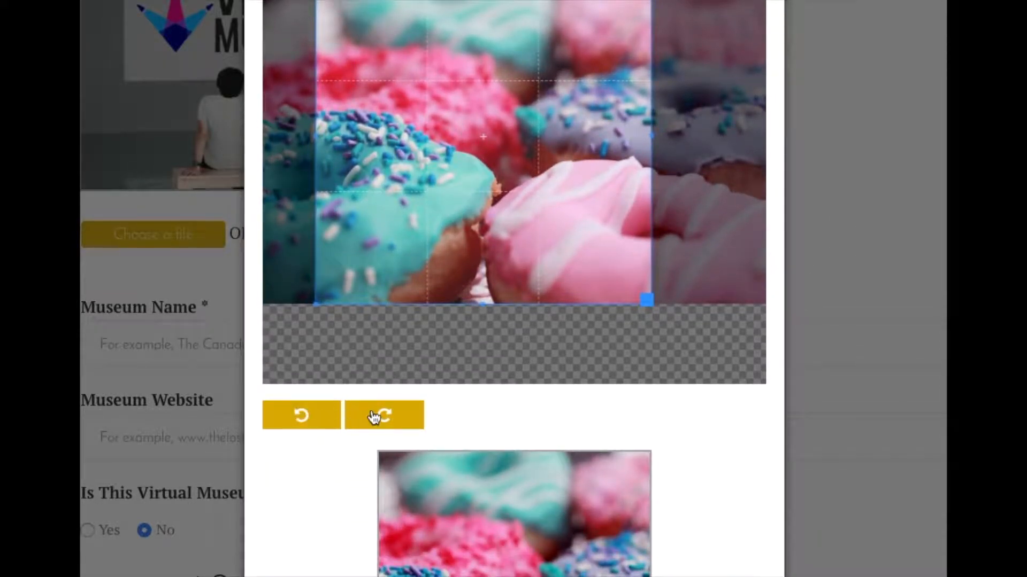
pyautogui.scroll(-7, 572, 428)
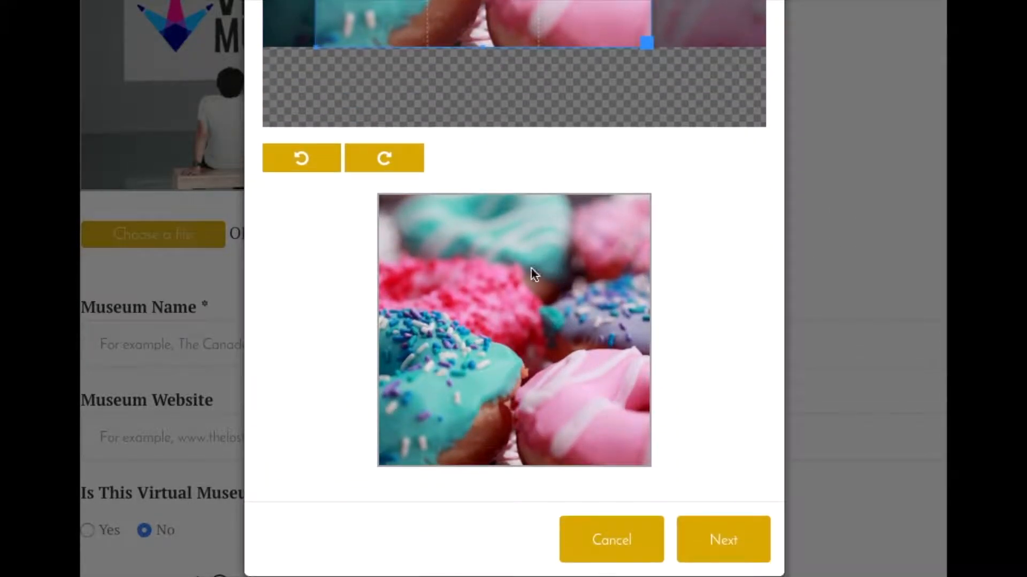
pyautogui.click(715, 541)
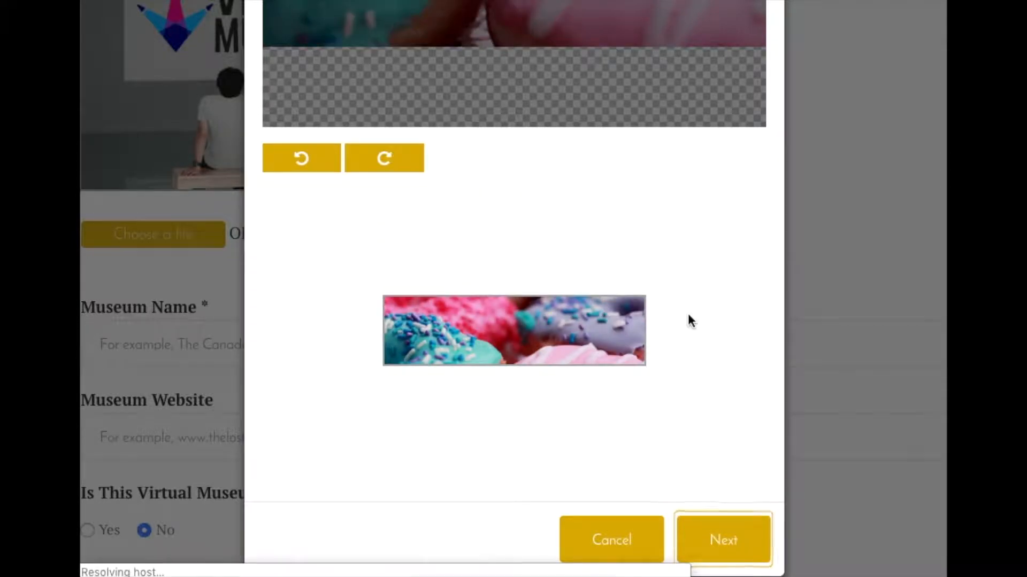
# - Widen the banner crop to the full width of the doughnut photo, shift it slightly down and accept it
pyautogui.scroll(5, 684, 223)
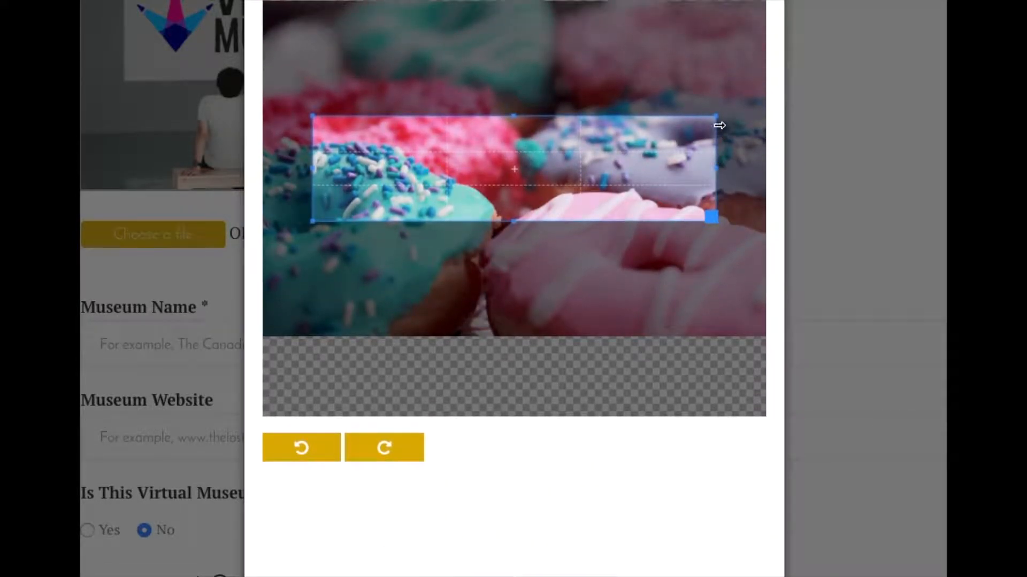
pyautogui.moveTo(712, 115); pyautogui.dragTo(793, 74)
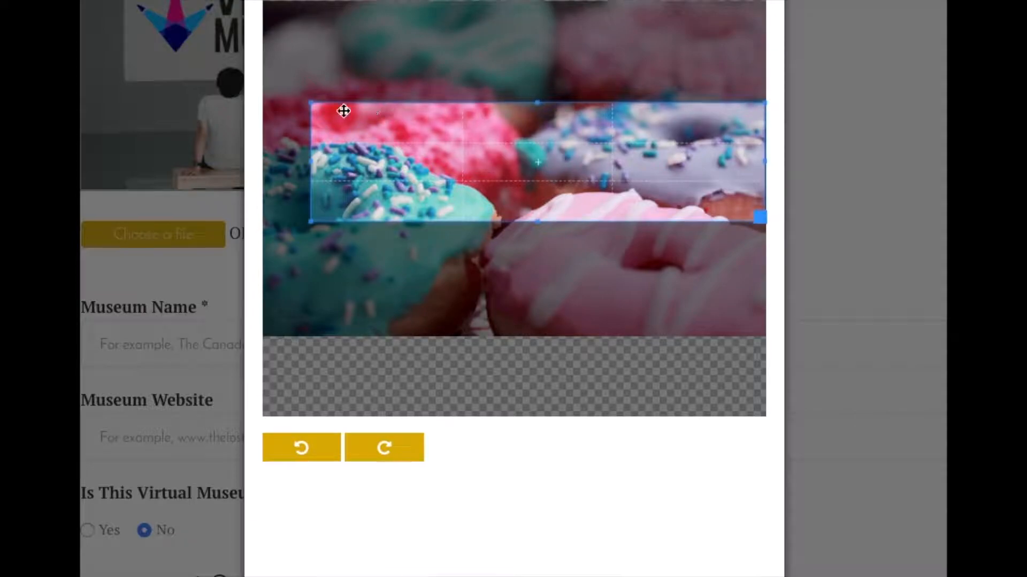
pyautogui.moveTo(308, 104); pyautogui.dragTo(223, 56)
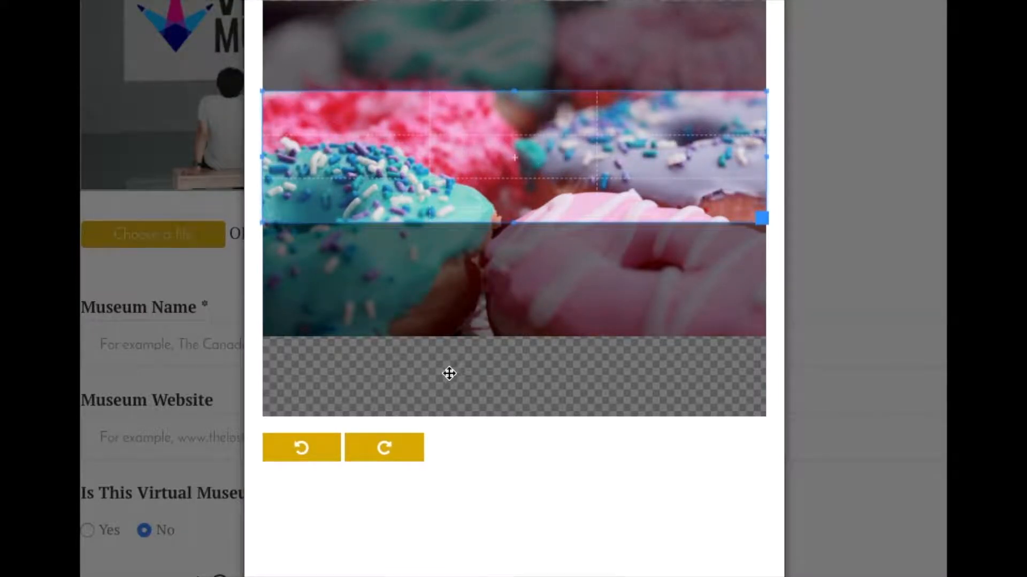
pyautogui.scroll(-2, 446, 375)
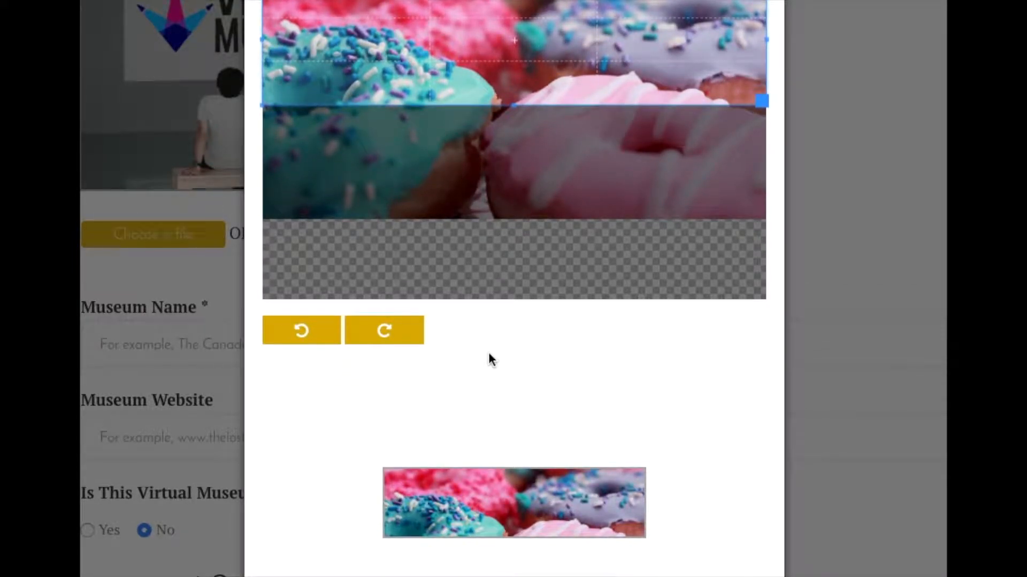
pyautogui.moveTo(515, 80)
pyautogui.mouseDown()
pyautogui.moveTo(516, 110)
pyautogui.moveTo(516, 99)
pyautogui.mouseUp()
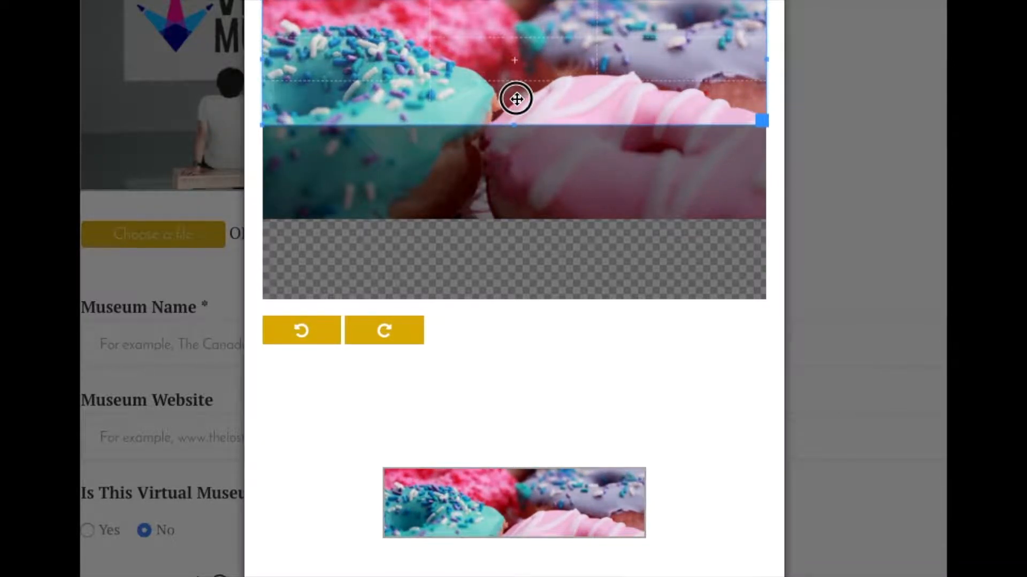
pyautogui.scroll(-4, 694, 481)
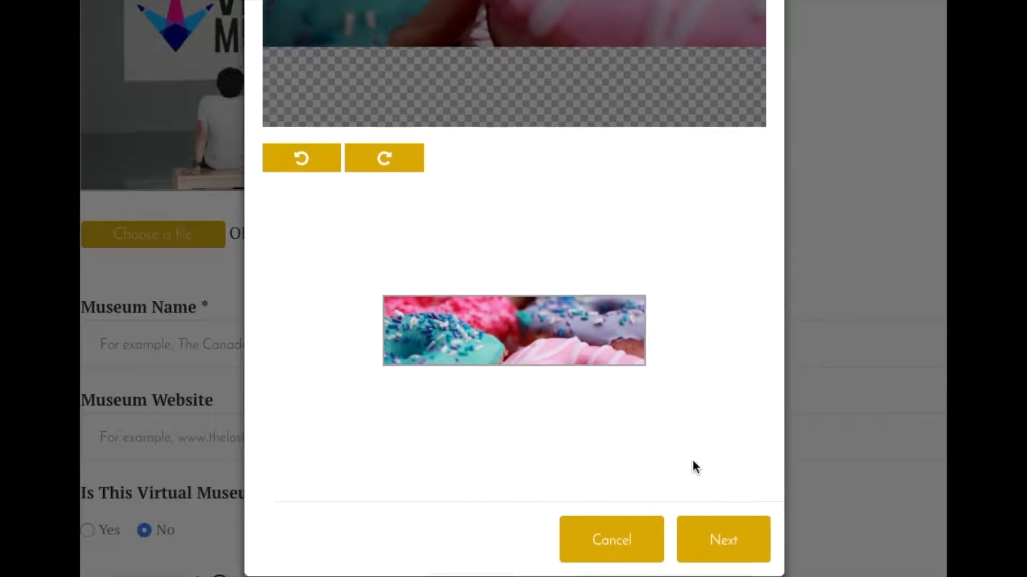
pyautogui.click(723, 518)
pyautogui.scroll(-3, 590, 431)
pyautogui.click(295, 202)
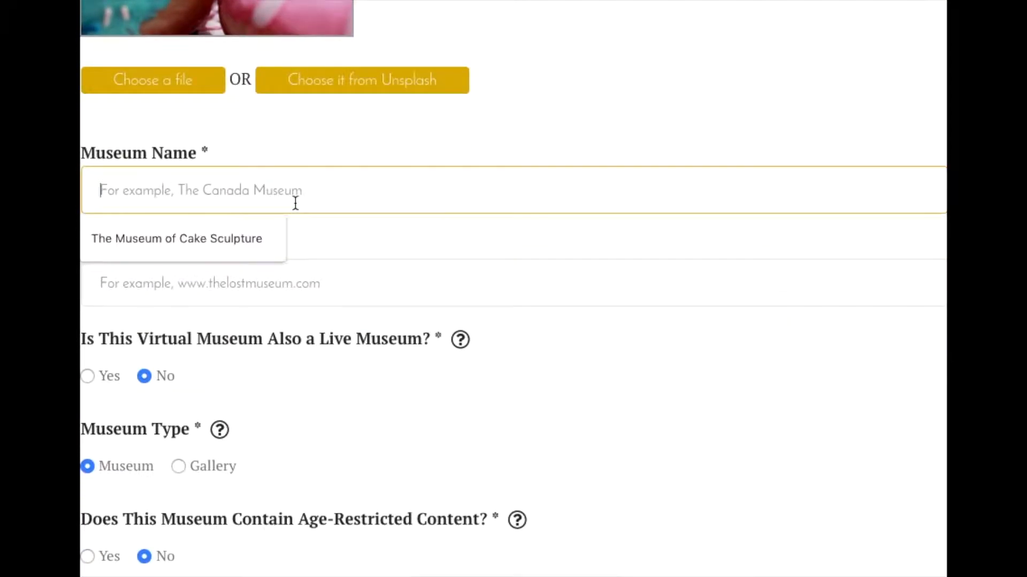
pyautogui.click(239, 238)
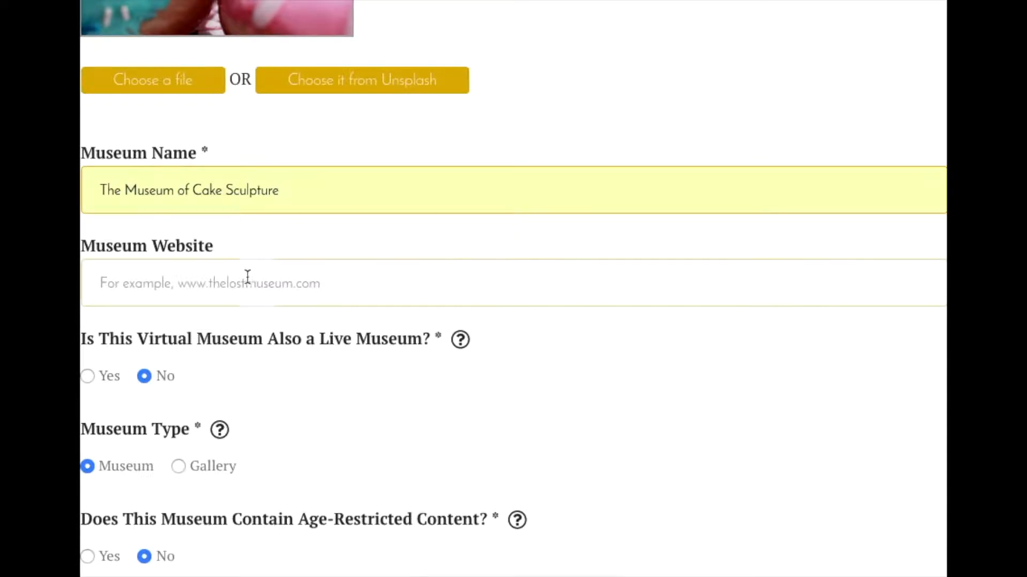
pyautogui.click(224, 278)
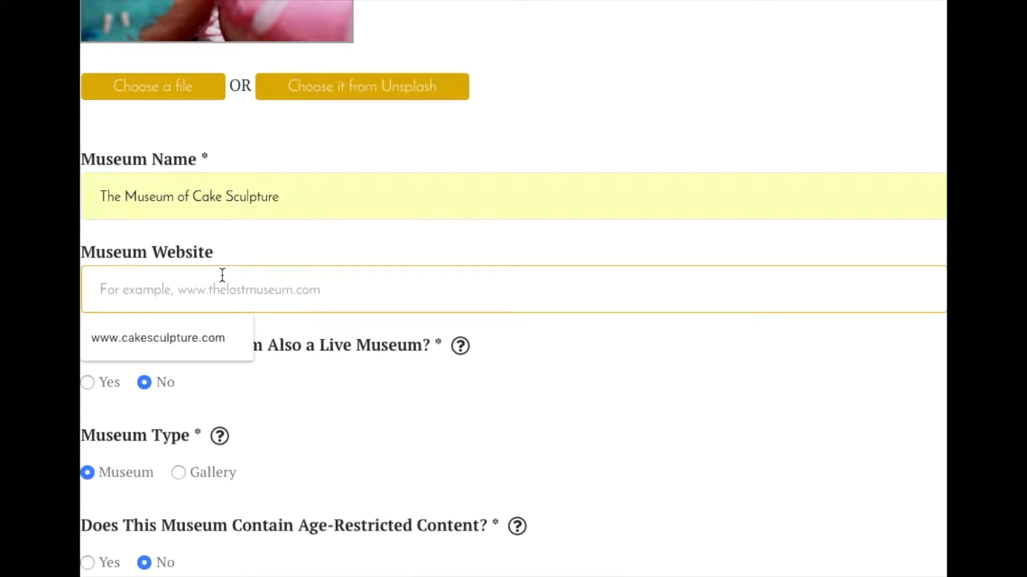
pyautogui.click(196, 340)
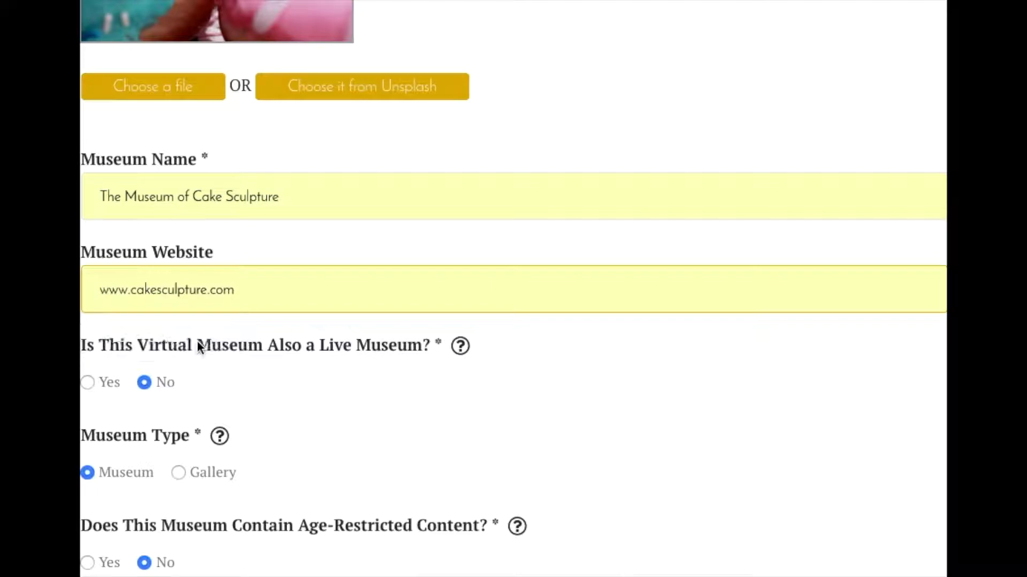
# - Mark the virtual museum as also being a live museum
pyautogui.scroll(-5, 625, 365)
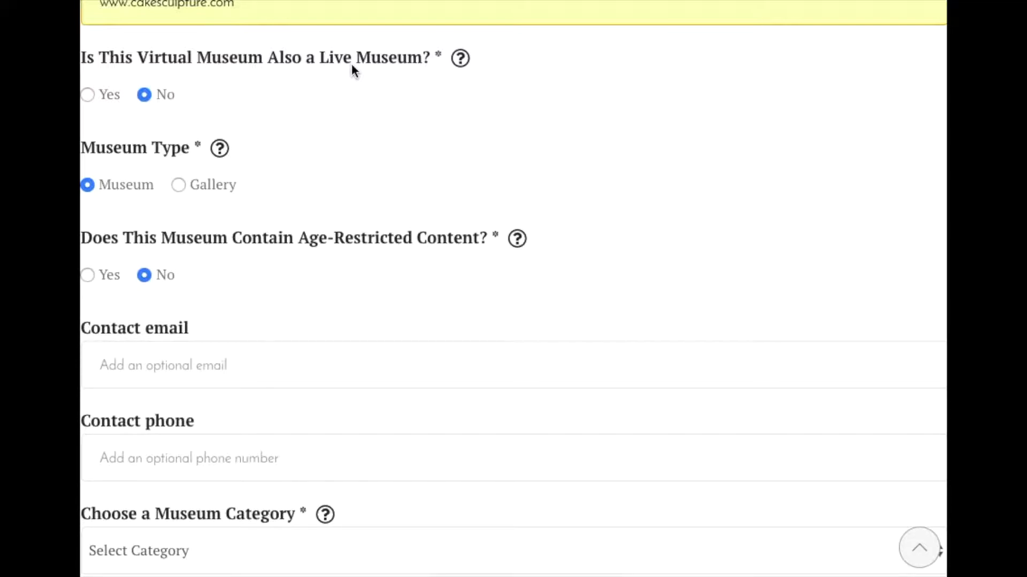
pyautogui.moveTo(456, 63)
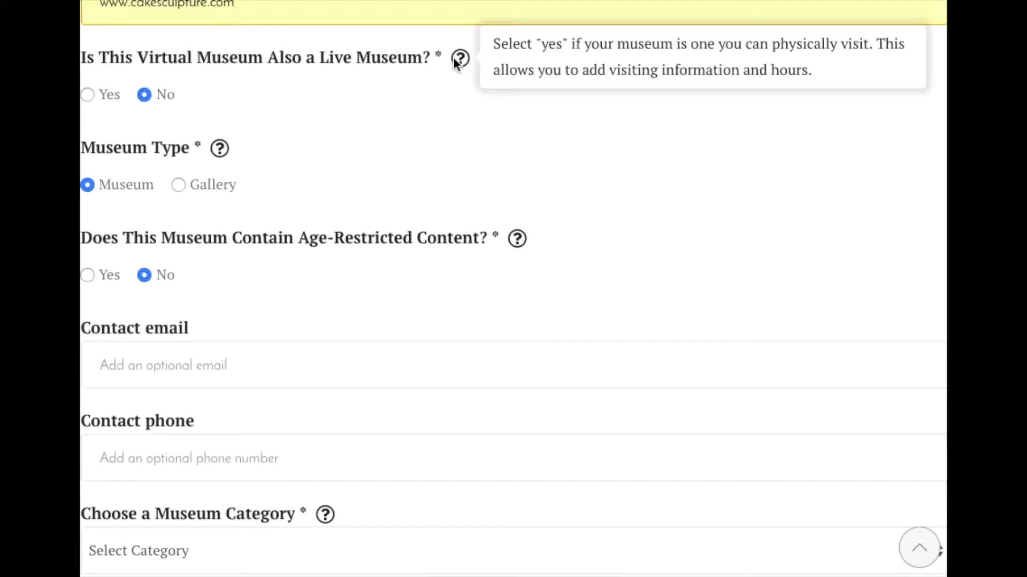
pyautogui.click(88, 95)
# - Set the museum location to "London"
pyautogui.scroll(-2, 457, 126)
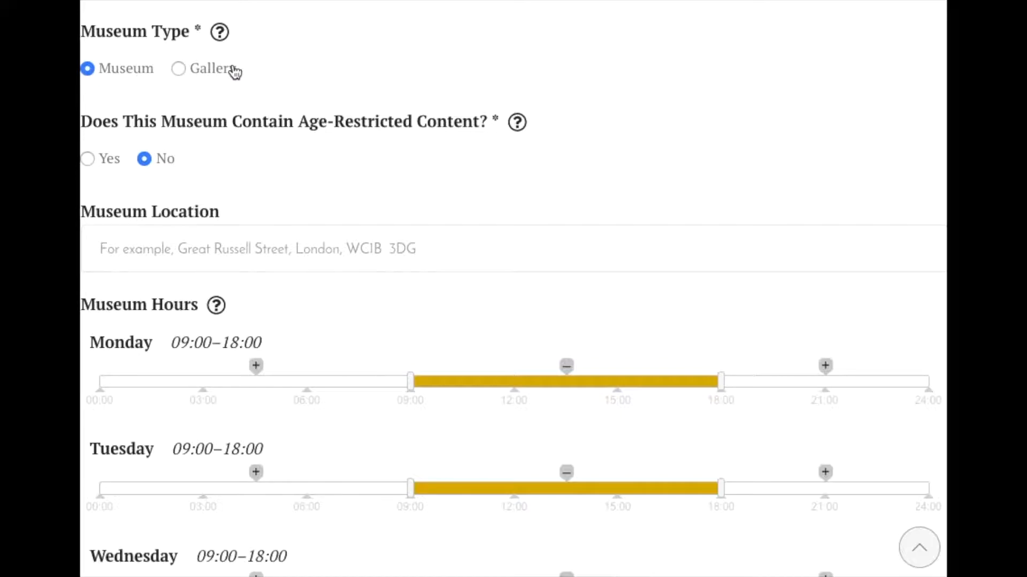
pyautogui.scroll(-2, 401, 172)
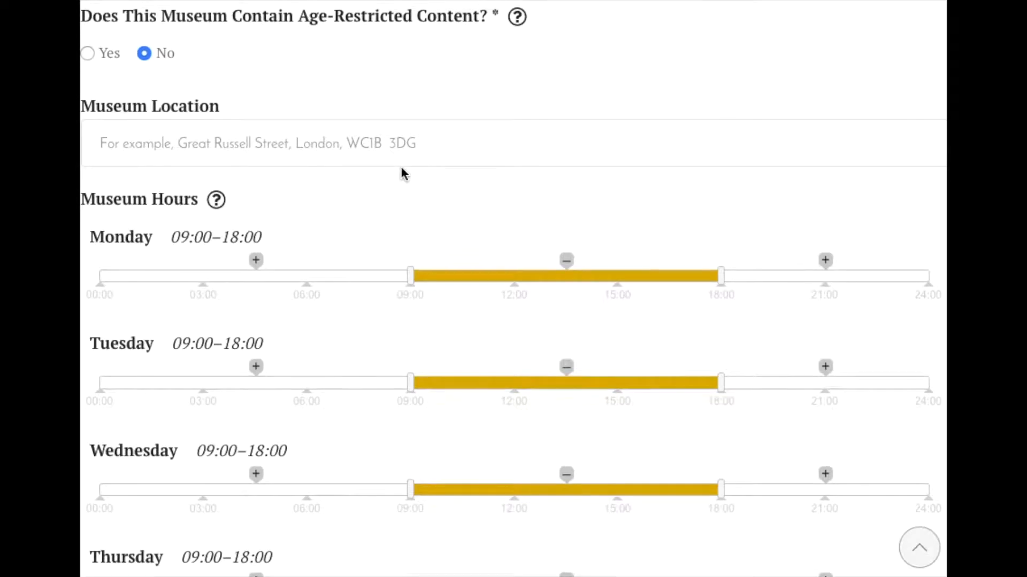
pyautogui.scroll(1, 304, 60)
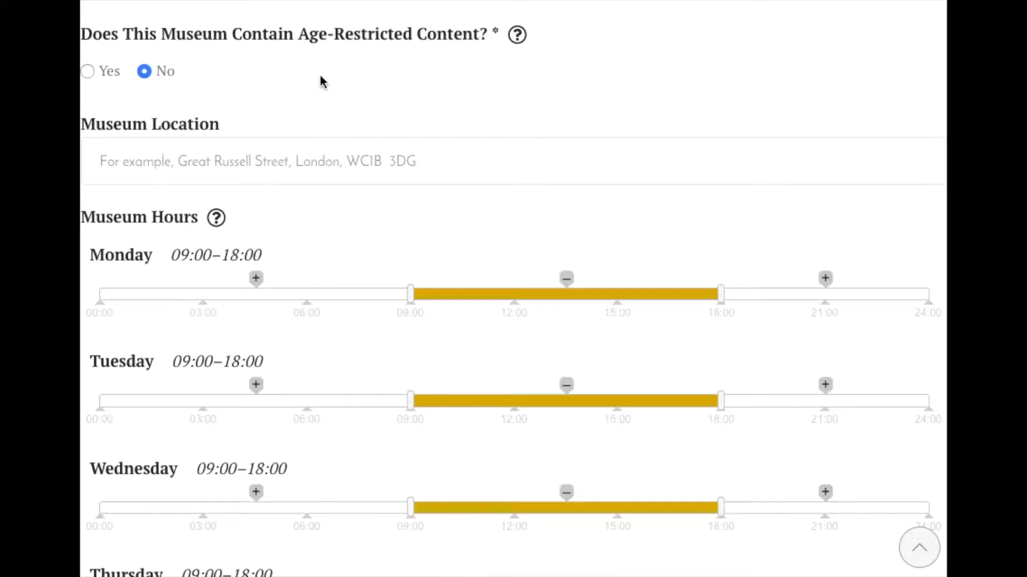
pyautogui.click(639, 159)
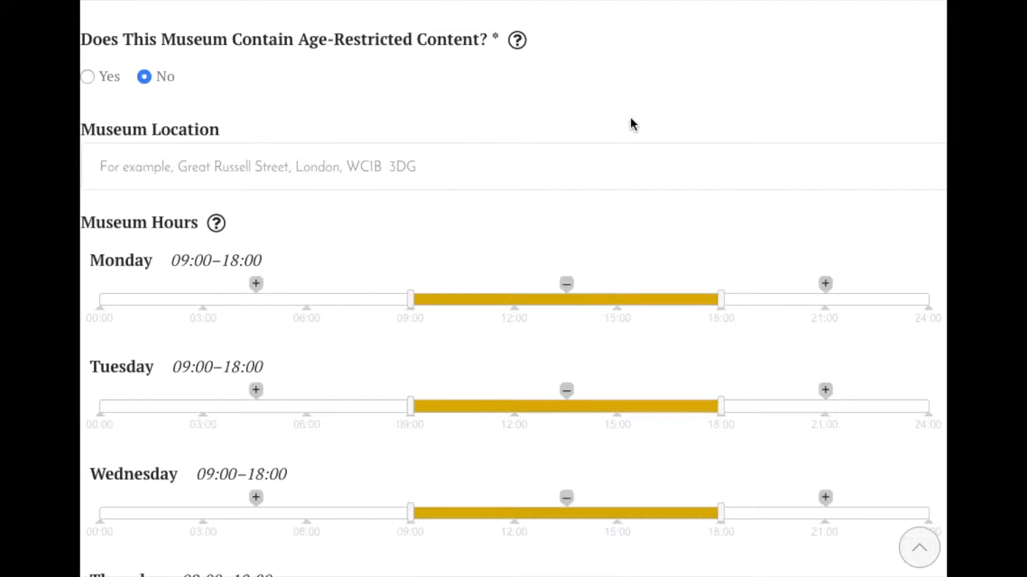
pyautogui.scroll(-1, 612, 156)
pyautogui.click(603, 158)
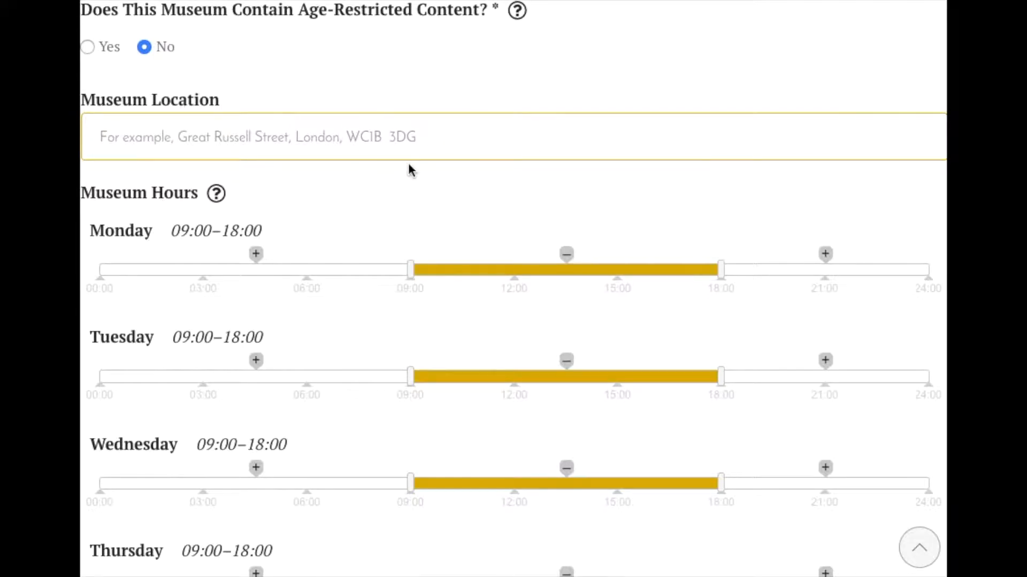
pyautogui.write('London')
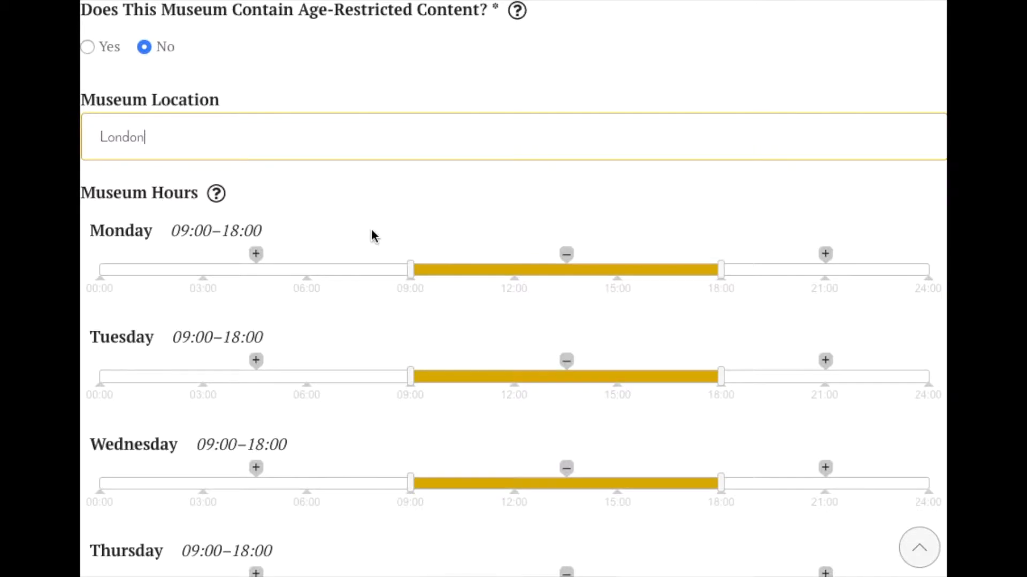
# - Change Monday's opening time to 12:00 in the museum hours
pyautogui.scroll(-3, 371, 234)
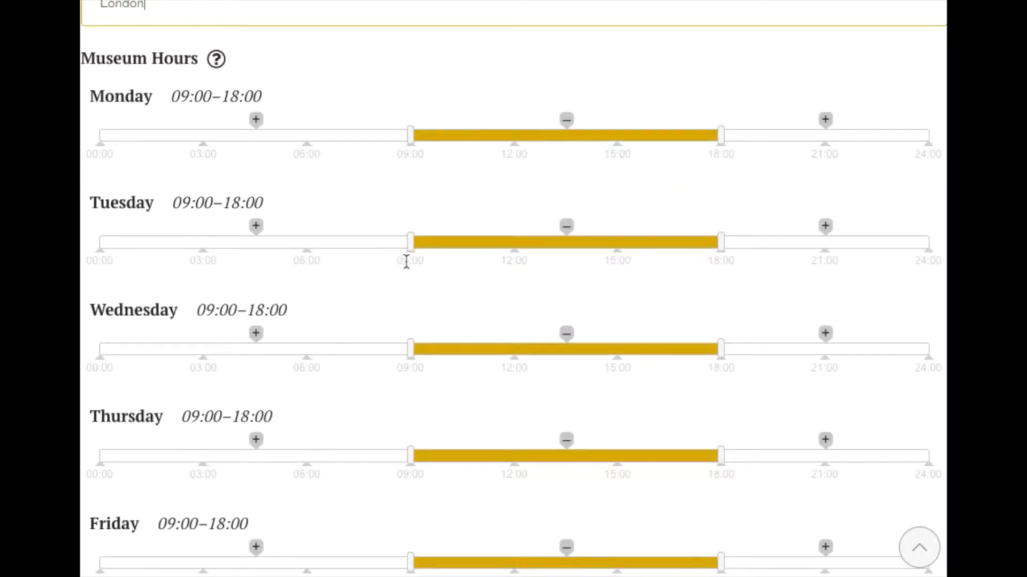
pyautogui.scroll(-1, 411, 234)
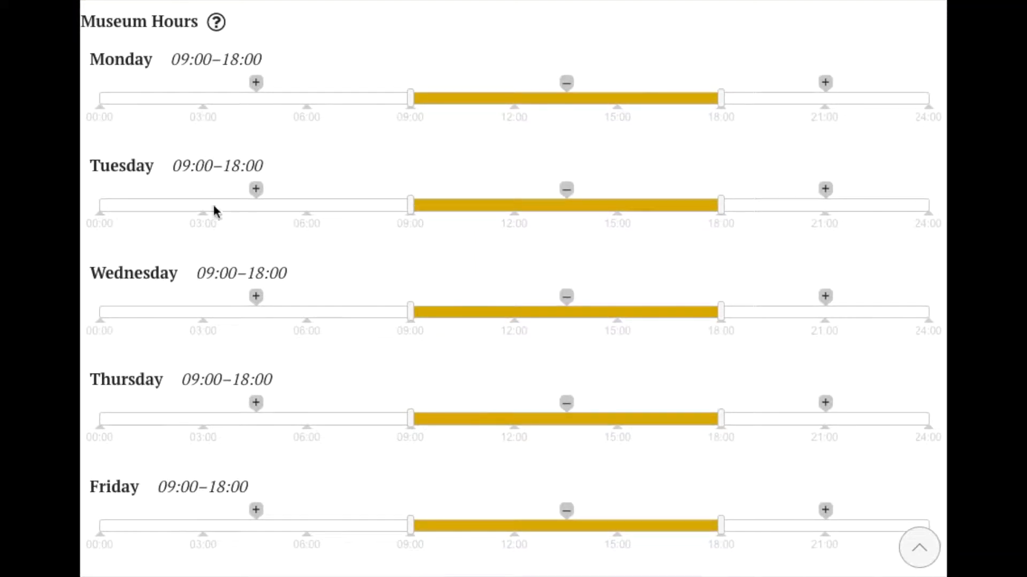
pyautogui.scroll(-3, 214, 207)
pyautogui.scroll(4, 232, 223)
pyautogui.scroll(-4, 314, 428)
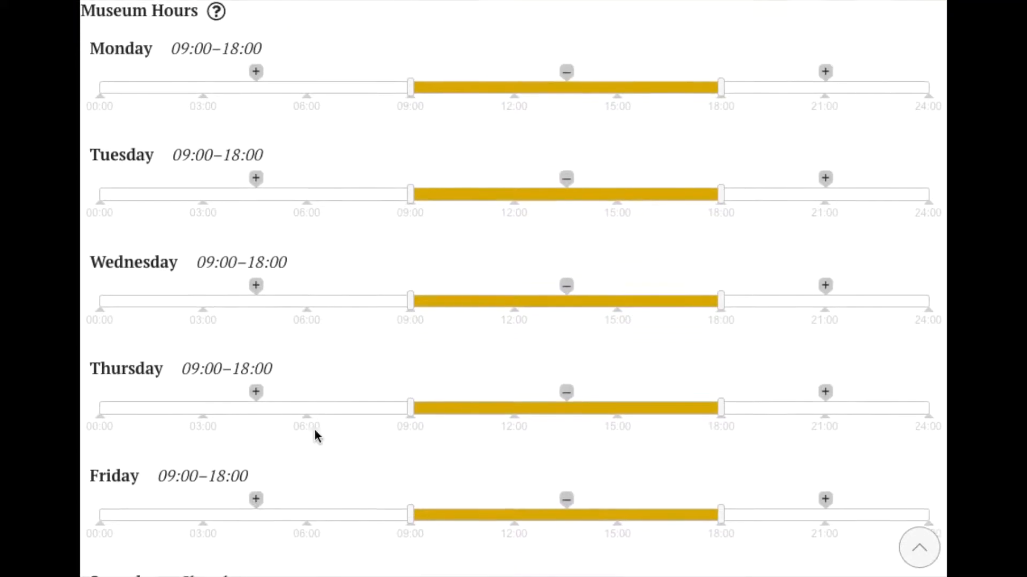
pyautogui.scroll(4, 369, 291)
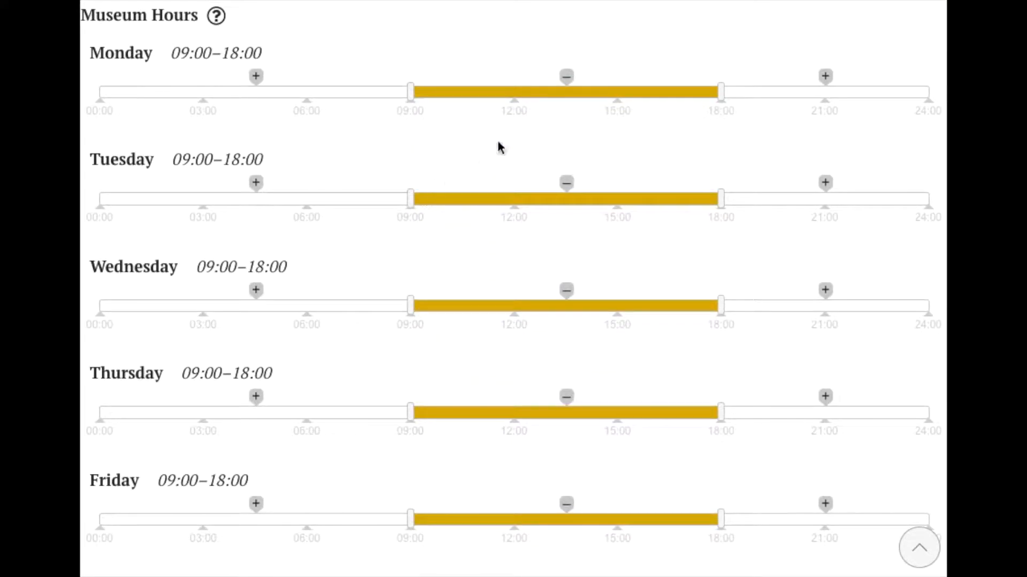
pyautogui.moveTo(411, 93); pyautogui.dragTo(515, 101)
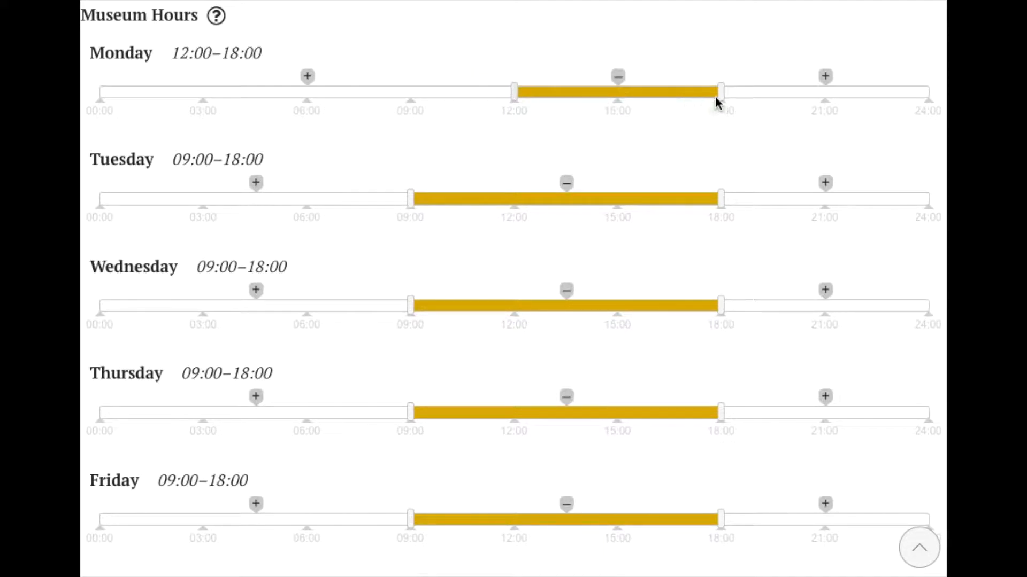
# - Add a second Monday opening period before noon and adjust it to run from 09:00 to 11:00
pyautogui.click(307, 76)
pyautogui.moveTo(324, 96); pyautogui.dragTo(402, 100)
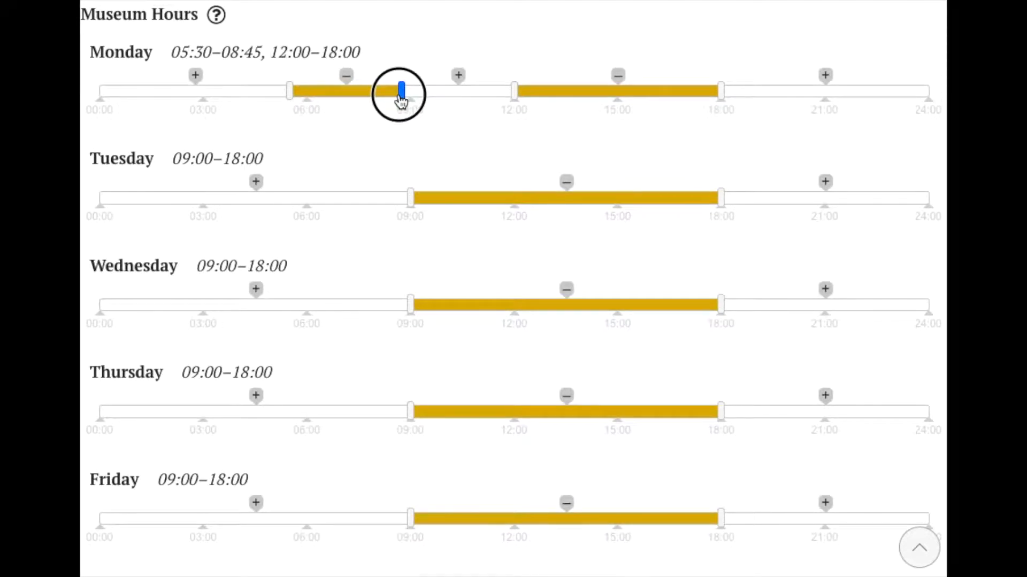
pyautogui.moveTo(289, 96); pyautogui.dragTo(483, 102)
pyautogui.moveTo(393, 96); pyautogui.dragTo(412, 101)
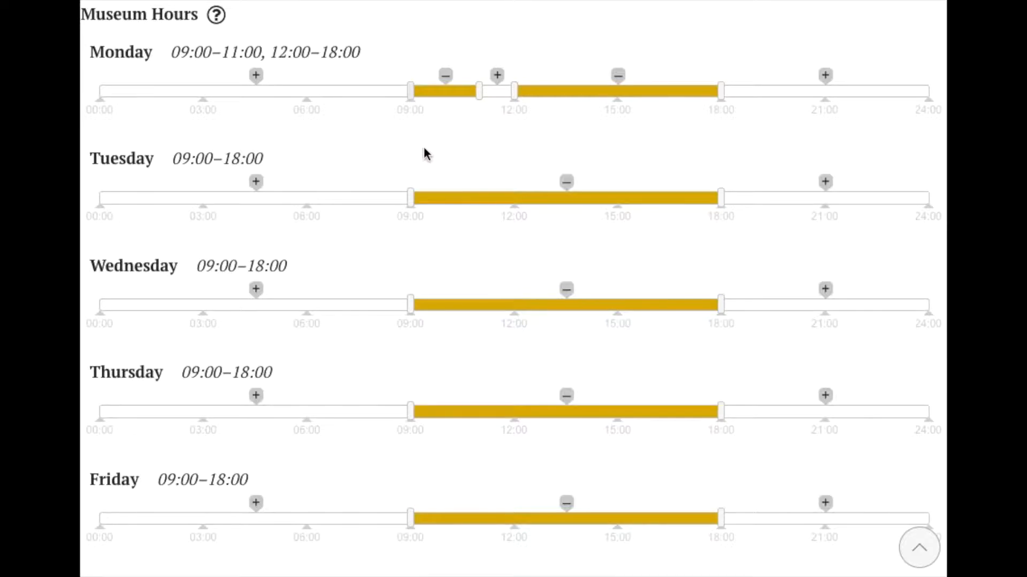
# - Add an opening period for Saturday and stretch it from about 09:00 to 21:00
pyautogui.scroll(-7, 425, 156)
pyautogui.click(513, 213)
pyautogui.moveTo(497, 229); pyautogui.dragTo(410, 229)
pyautogui.moveTo(537, 234); pyautogui.dragTo(825, 236)
# - Skip the optional contact details and choose Food as the museum category
pyautogui.scroll(-2, 454, 303)
pyautogui.scroll(-4, 419, 294)
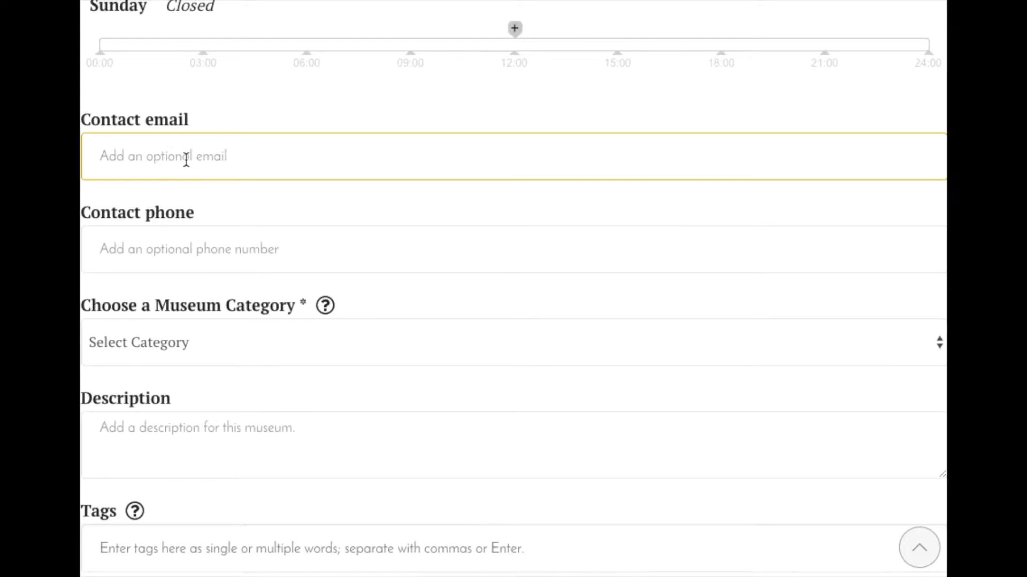
pyautogui.click(219, 249)
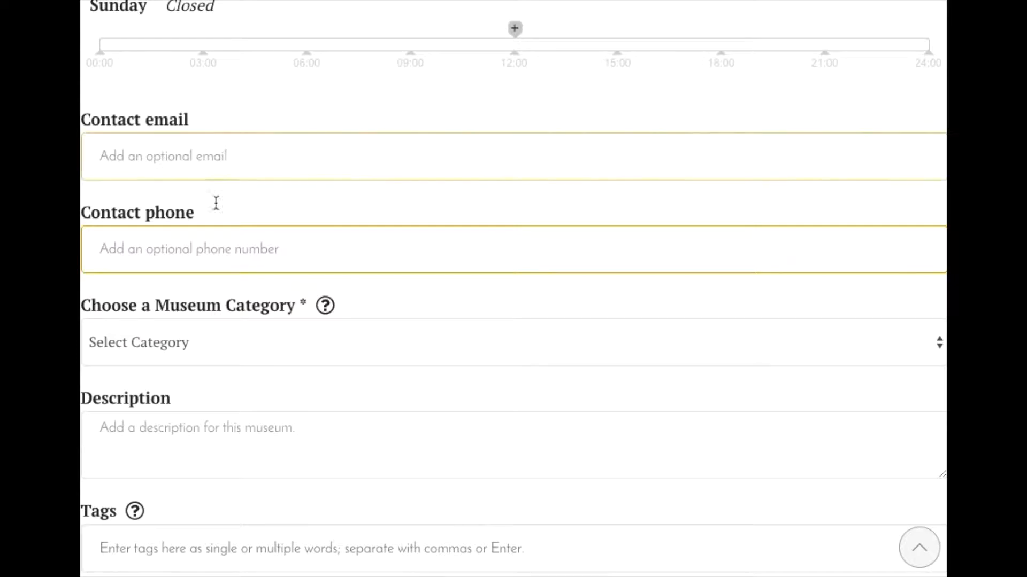
pyautogui.scroll(-2, 355, 239)
pyautogui.scroll(-1, 373, 243)
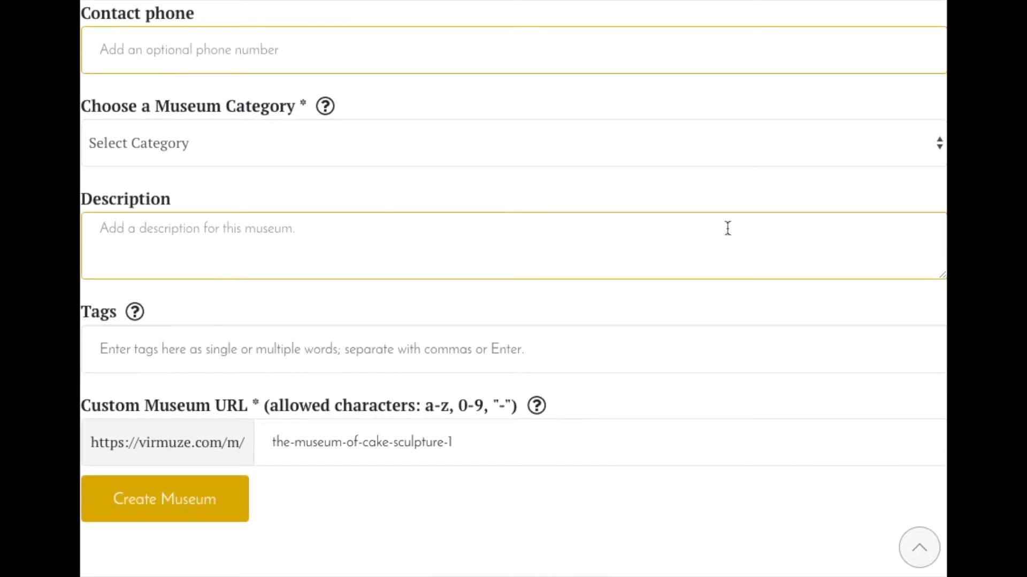
pyautogui.click(495, 147)
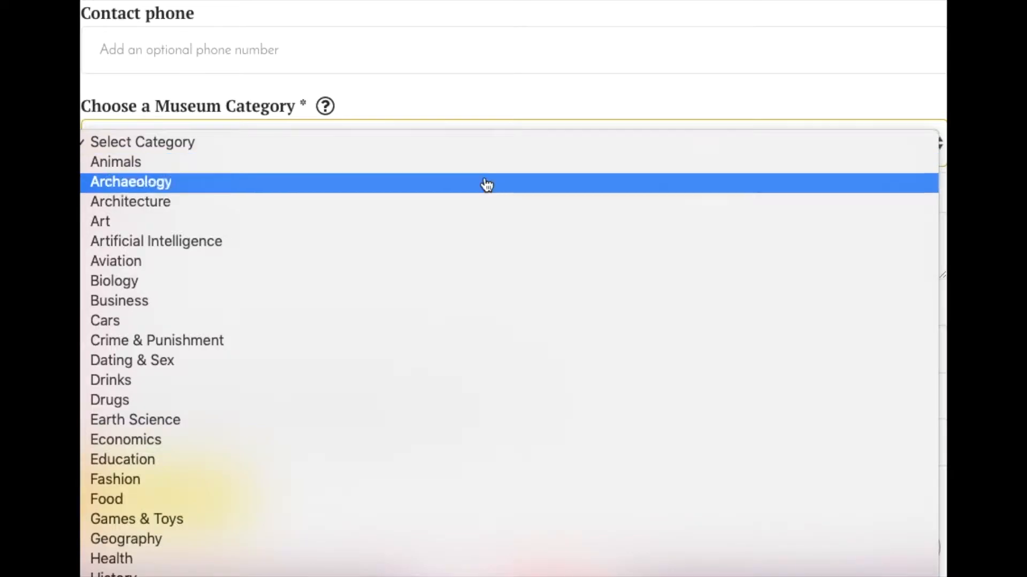
pyautogui.click(430, 498)
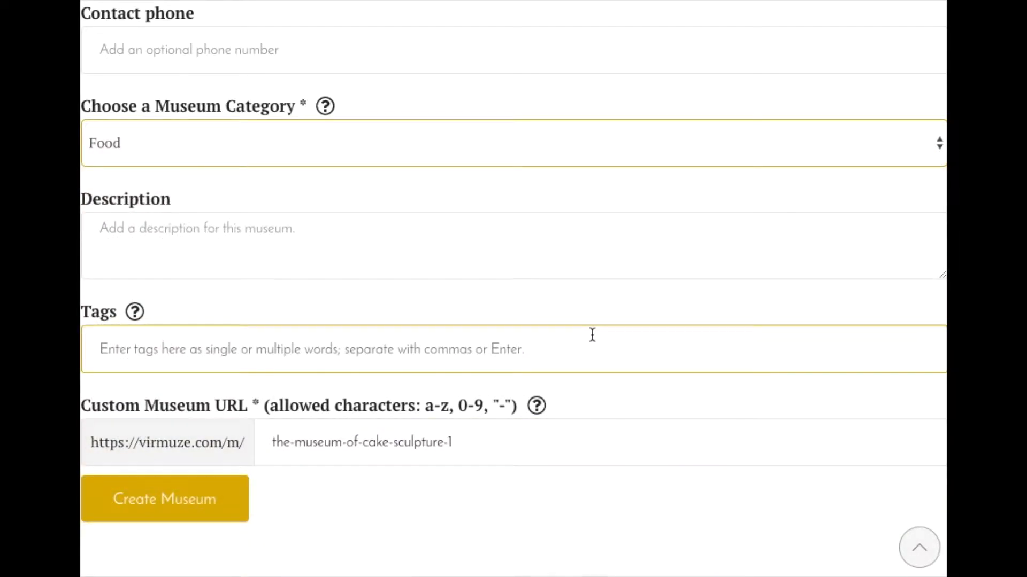
# - Enter "Amazing ways to decorate cakes!" as the museum description
pyautogui.scroll(-2, 590, 335)
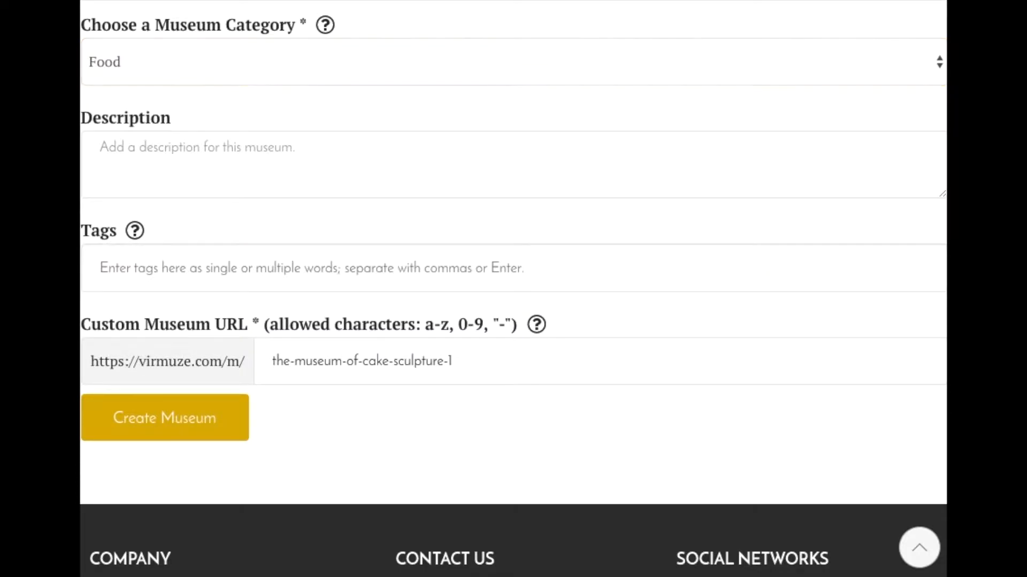
pyautogui.click(190, 152)
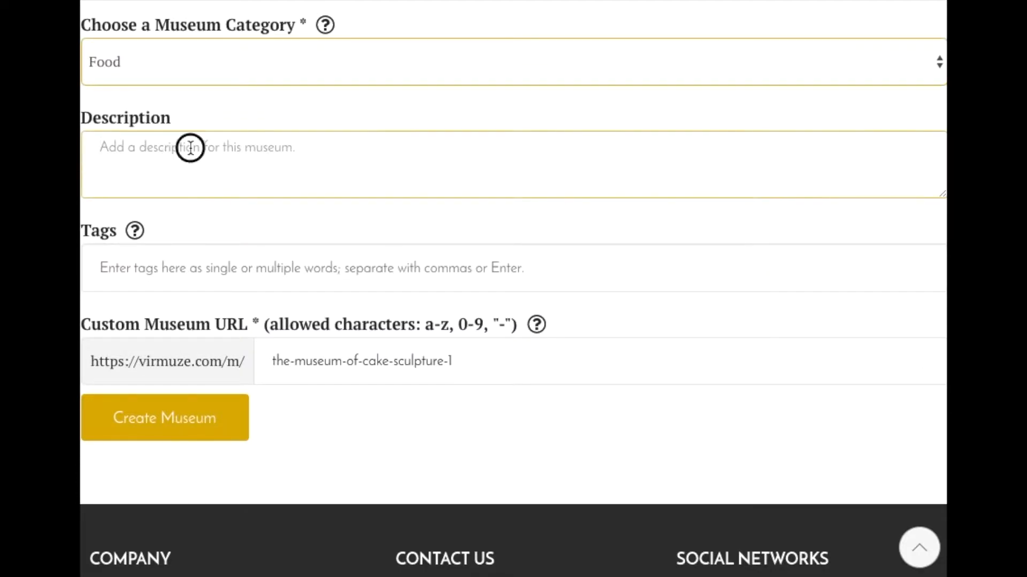
pyautogui.write('Amazing ways to decorate cakes!')
pyautogui.press('BackSpace')
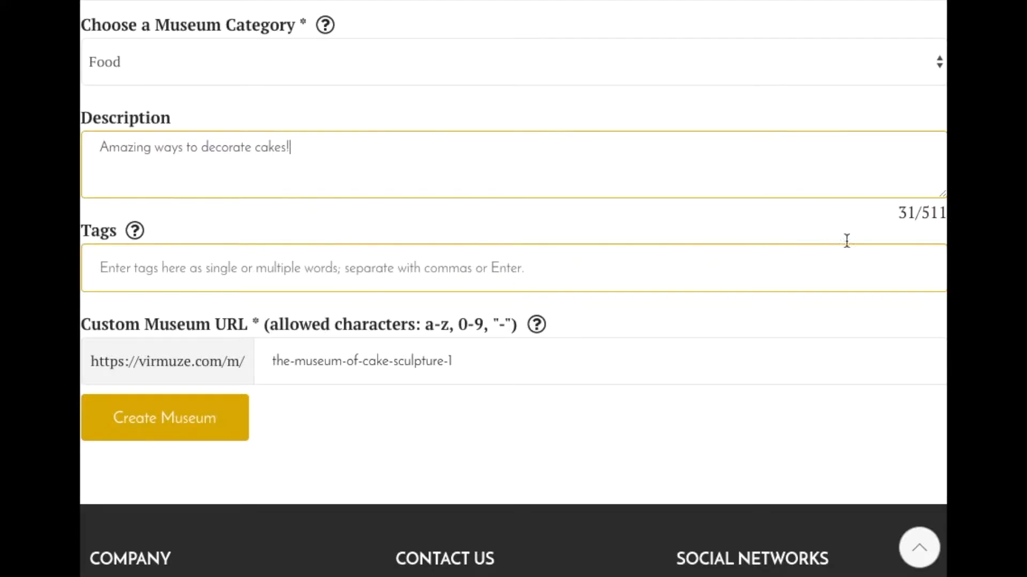
pyautogui.scroll(-3, 579, 248)
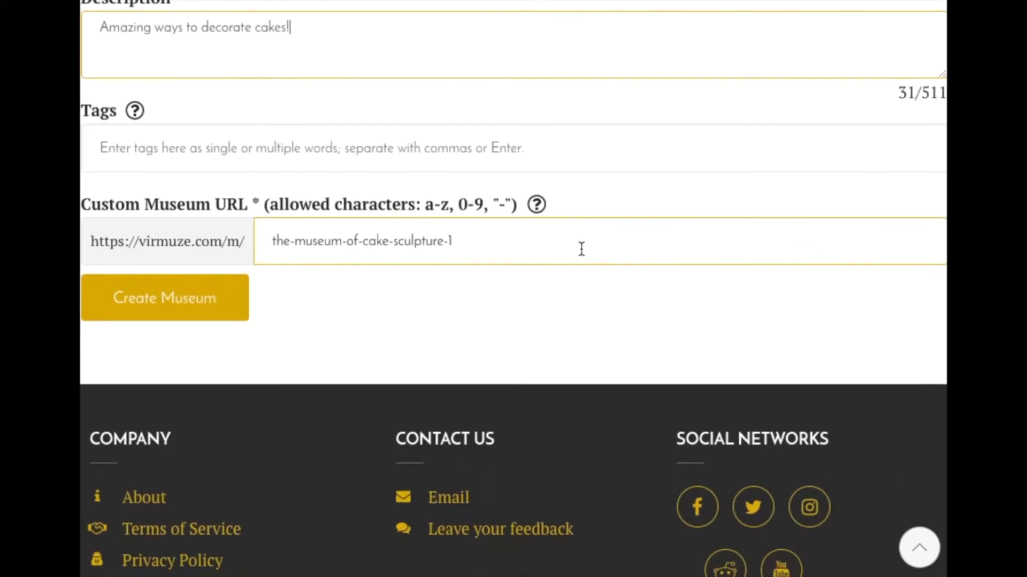
pyautogui.click(357, 148)
pyautogui.click(467, 204)
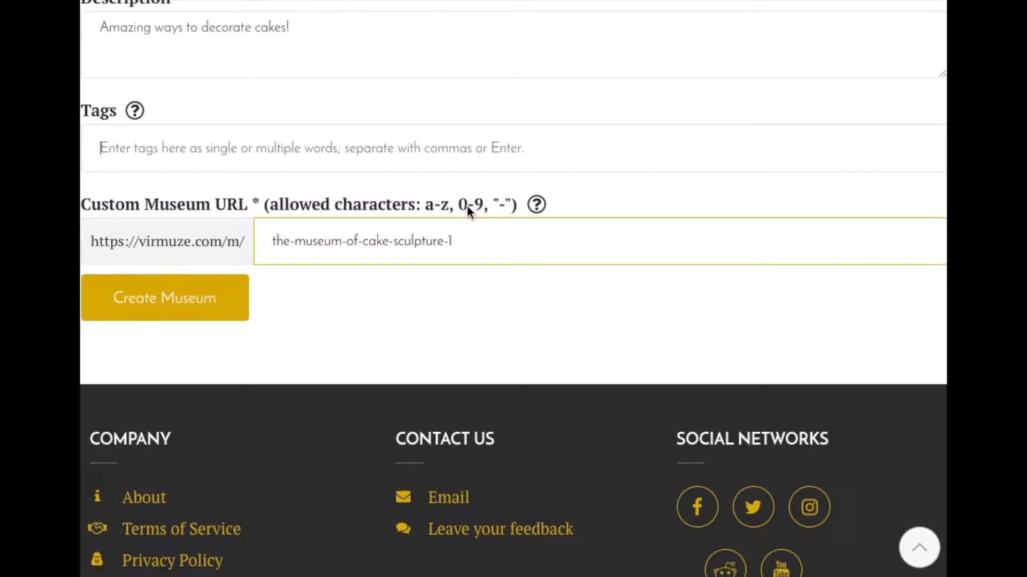
# - Add the tags "cake" and "food" to the museum
pyautogui.write('ckae')
pyautogui.press('BackSpace')
pyautogui.press('BackSpace')
pyautogui.press('BackSpace')
pyautogui.write('ake')
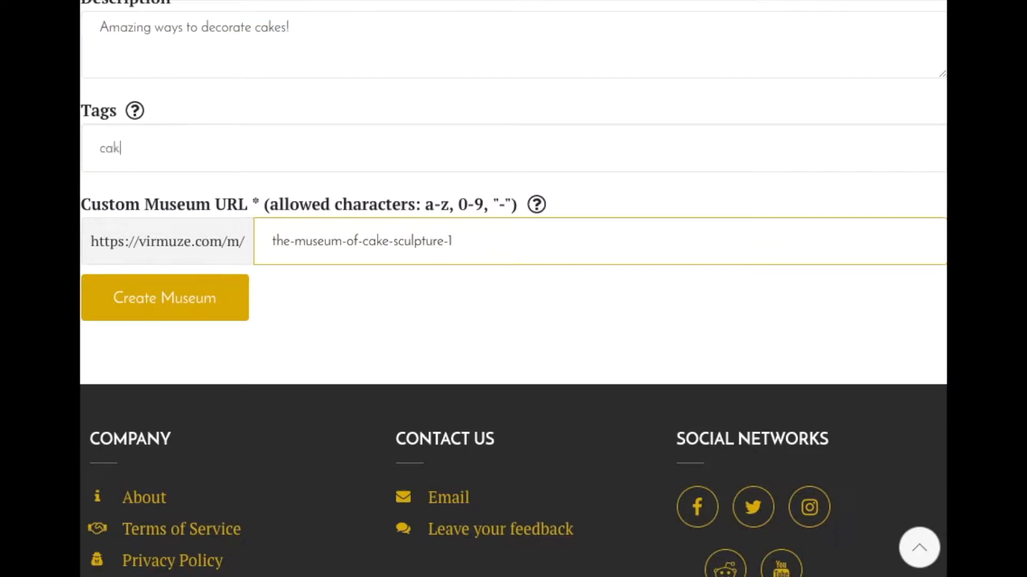
pyautogui.press('Return')
pyautogui.write('food')
pyautogui.press('Return')
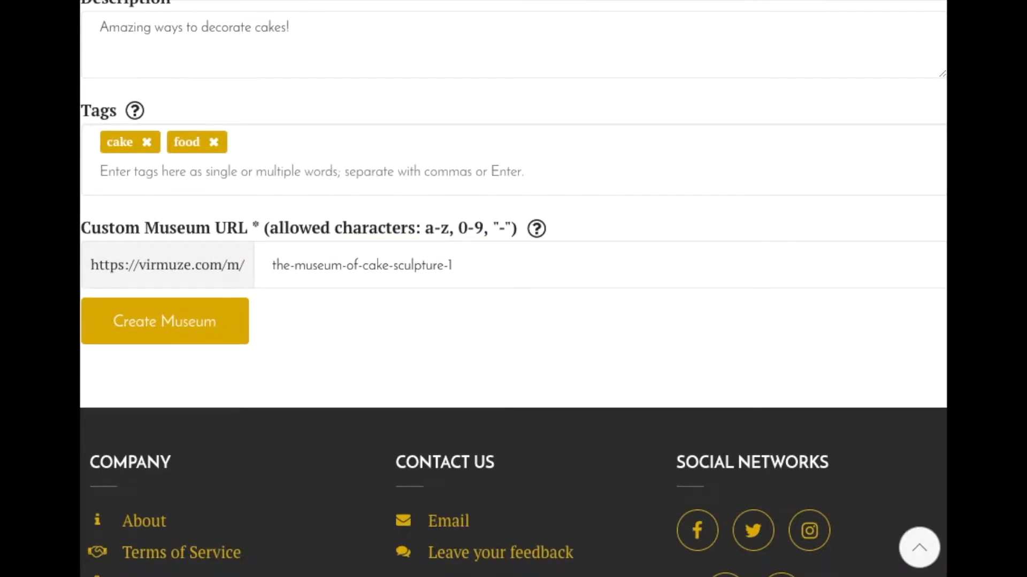
# - Add four more museum tags: "pastries", "pastry", "yummy" and "dessert"
pyautogui.write('pastries')
pyautogui.press('Return')
pyautogui.write('pastry')
pyautogui.press('Return')
pyautogui.write('yummy')
pyautogui.press('Return')
pyautogui.write('dessert')
pyautogui.press('Return')
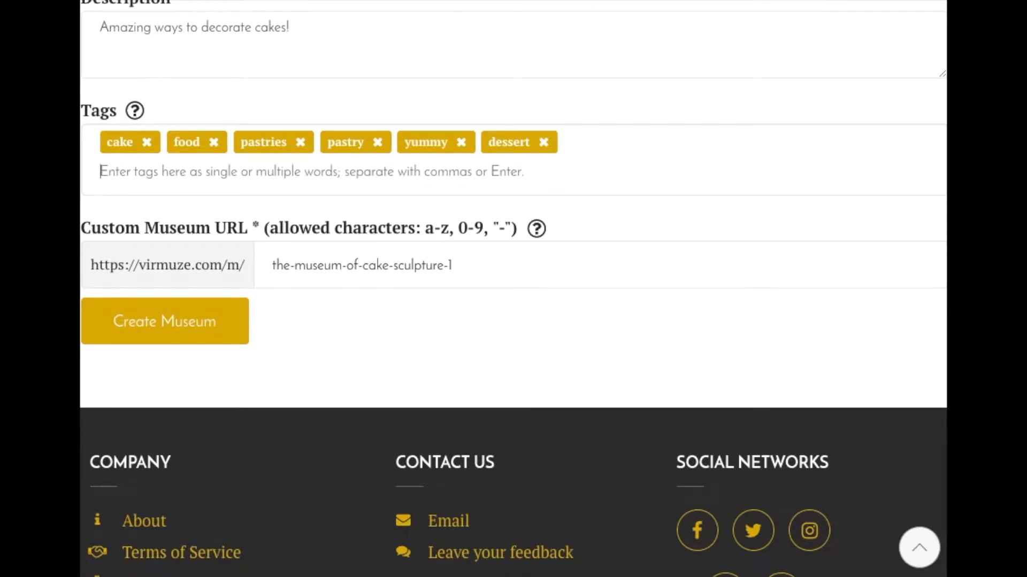
pyautogui.click(526, 193)
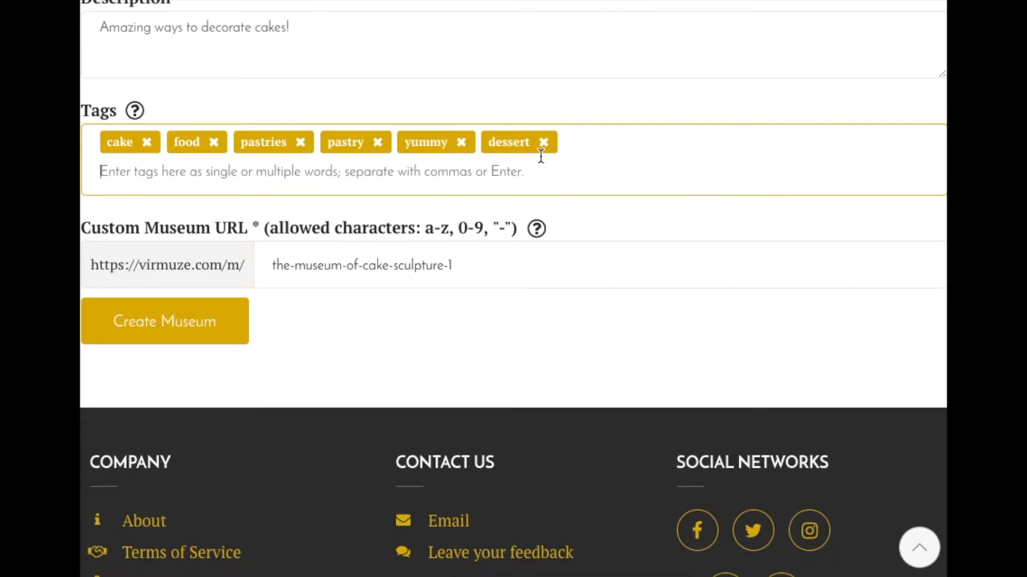
# - Change the custom museum URL ending to "the-museum-of-cake-sculptures" and create the museum
pyautogui.scroll(-1, 556, 275)
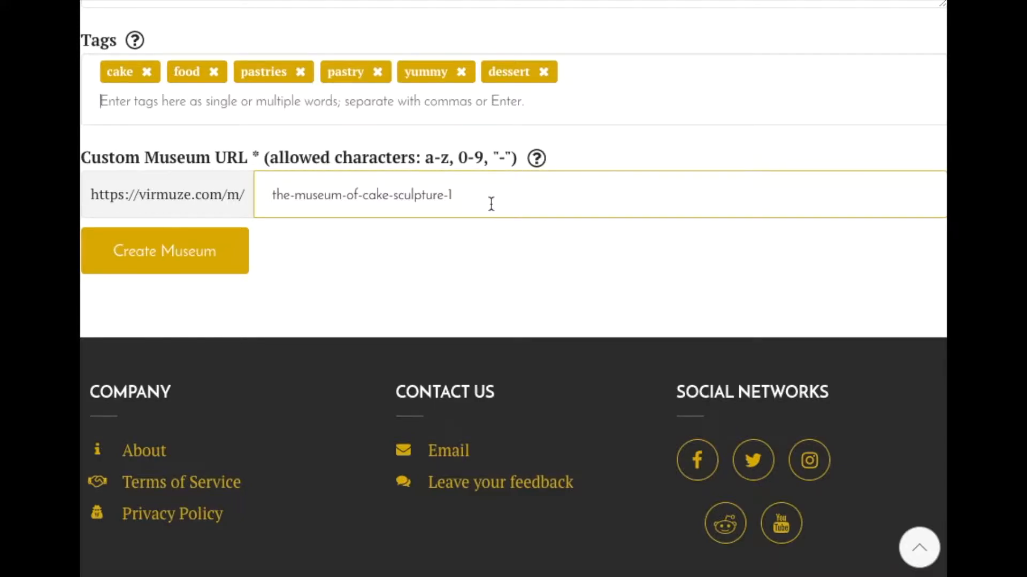
pyautogui.click(459, 196)
pyautogui.write('-1')
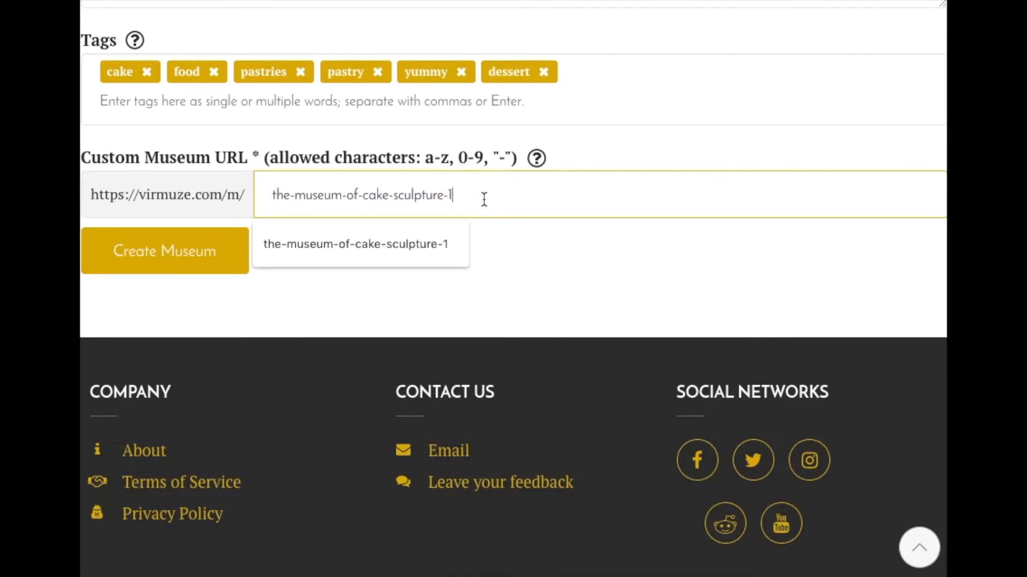
pyautogui.click(526, 245)
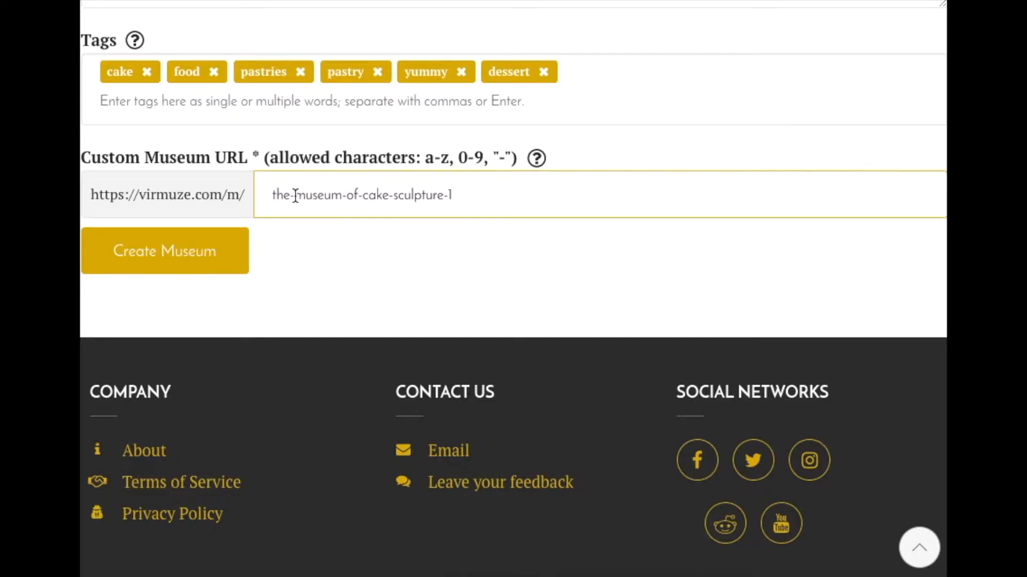
pyautogui.click(148, 196)
pyautogui.moveTo(140, 195); pyautogui.dragTo(217, 190)
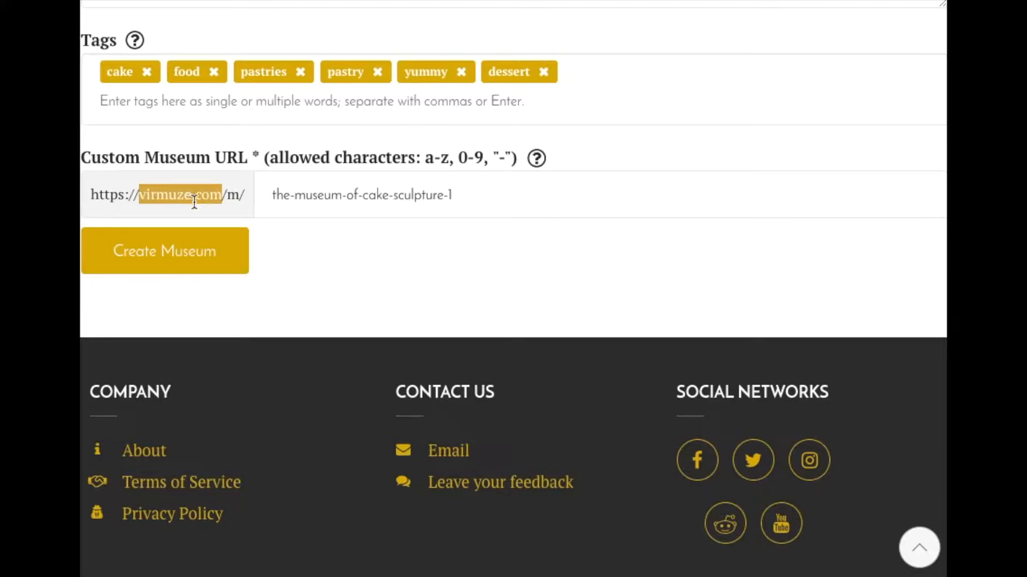
pyautogui.moveTo(226, 198); pyautogui.dragTo(650, 201)
pyautogui.click(650, 201)
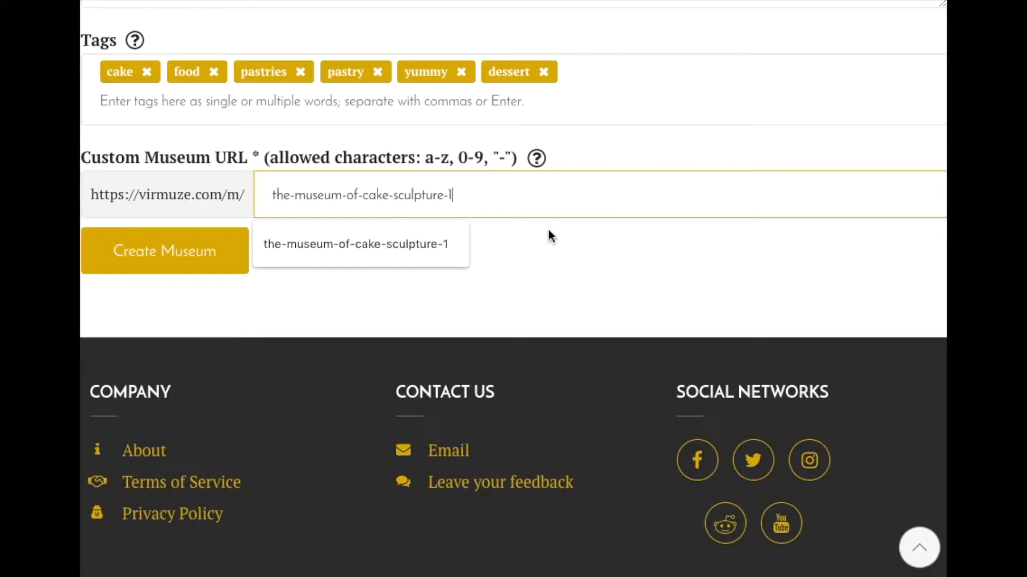
pyautogui.press('BackSpace')
pyautogui.press('BackSpace')
pyautogui.write('s')
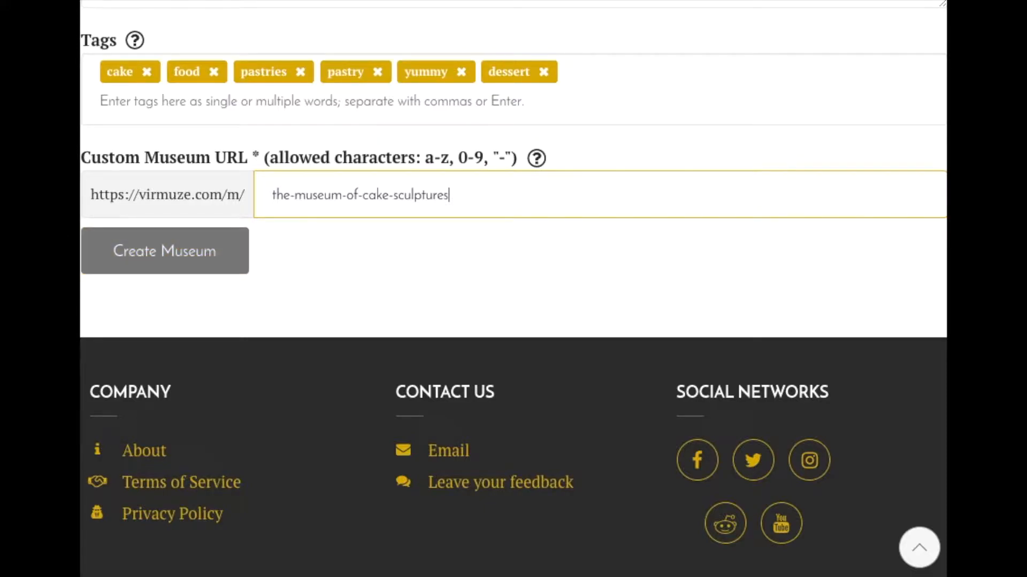
pyautogui.click(540, 243)
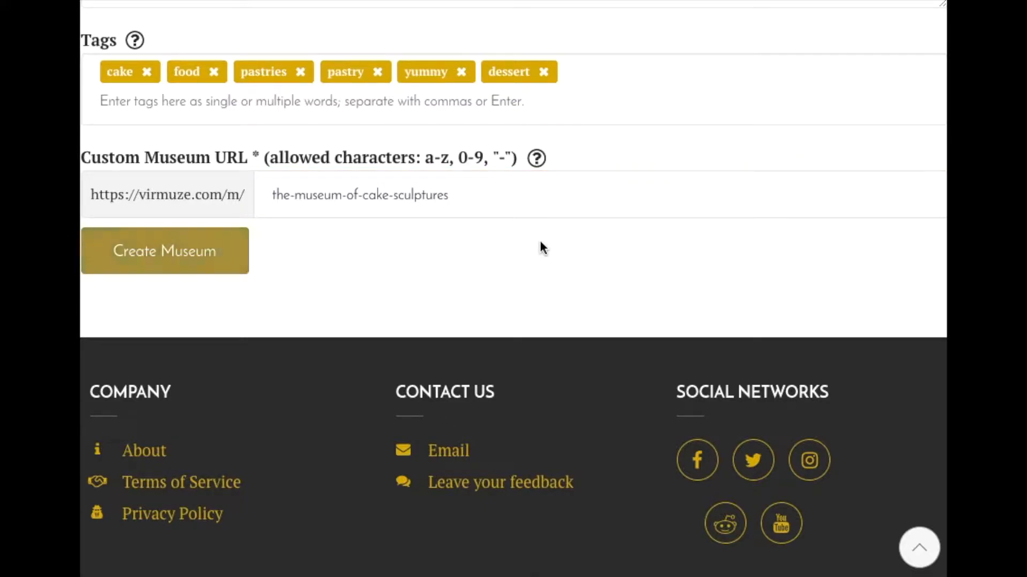
pyautogui.click(163, 252)
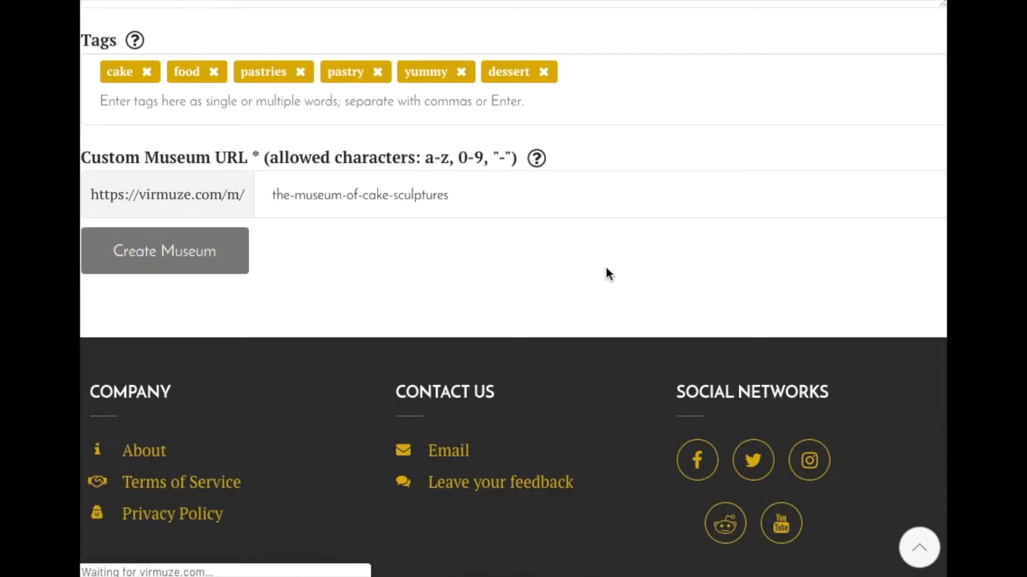
# - Review the new museum's page, including its Exhibits section and the description under About Museum
pyautogui.scroll(-2, 681, 310)
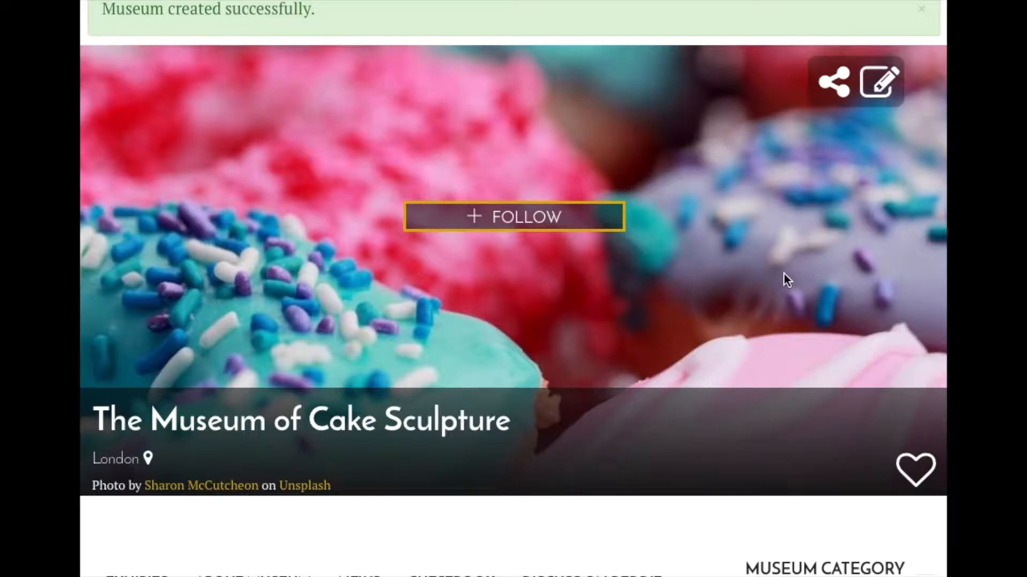
pyautogui.scroll(-6, 784, 272)
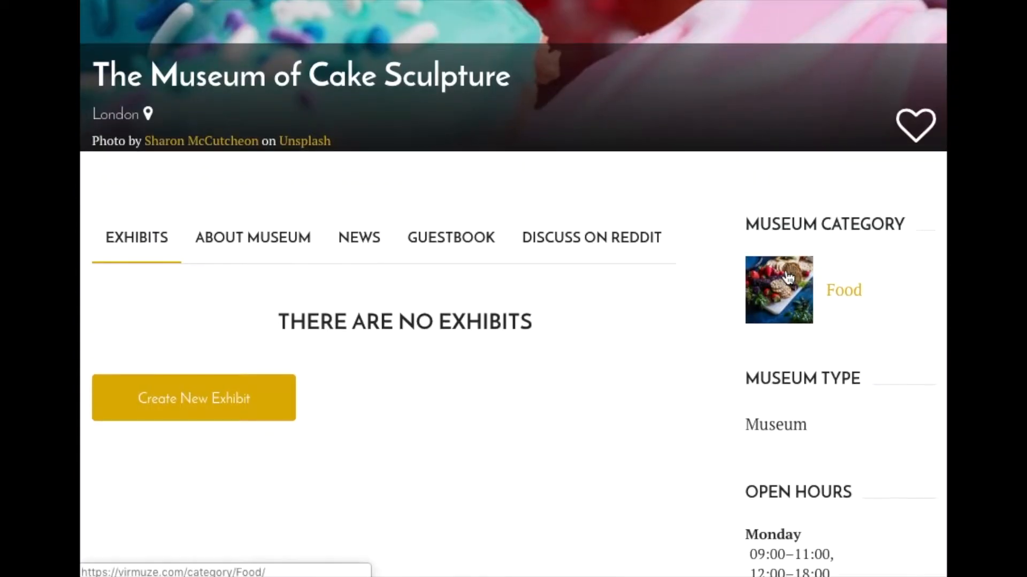
pyautogui.scroll(-1, 784, 273)
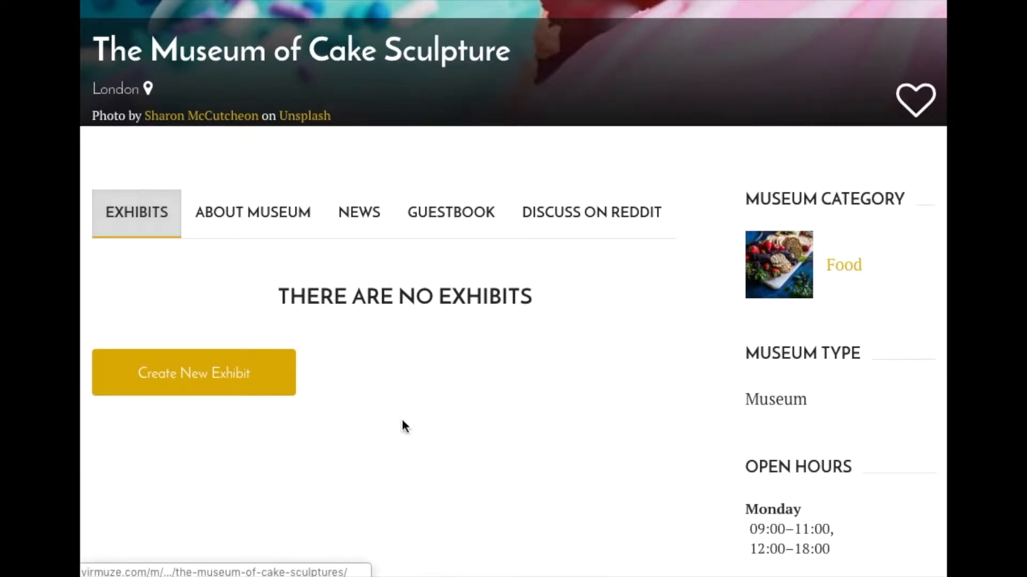
pyautogui.moveTo(278, 309)
pyautogui.mouseDown()
pyautogui.moveTo(474, 289)
pyautogui.moveTo(575, 291)
pyautogui.mouseUp()
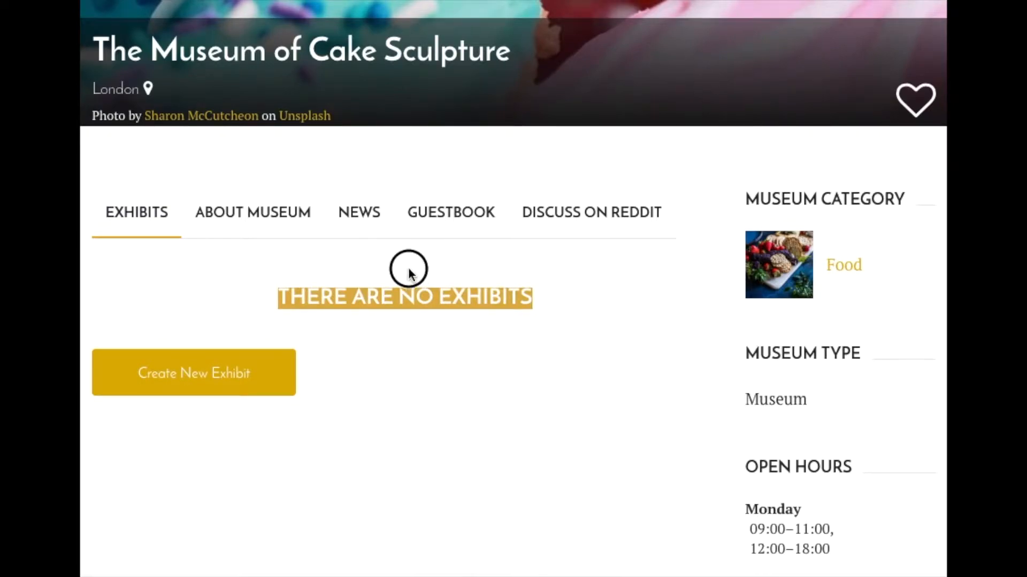
pyautogui.click(277, 213)
pyautogui.moveTo(87, 293); pyautogui.dragTo(344, 289)
pyautogui.click(401, 309)
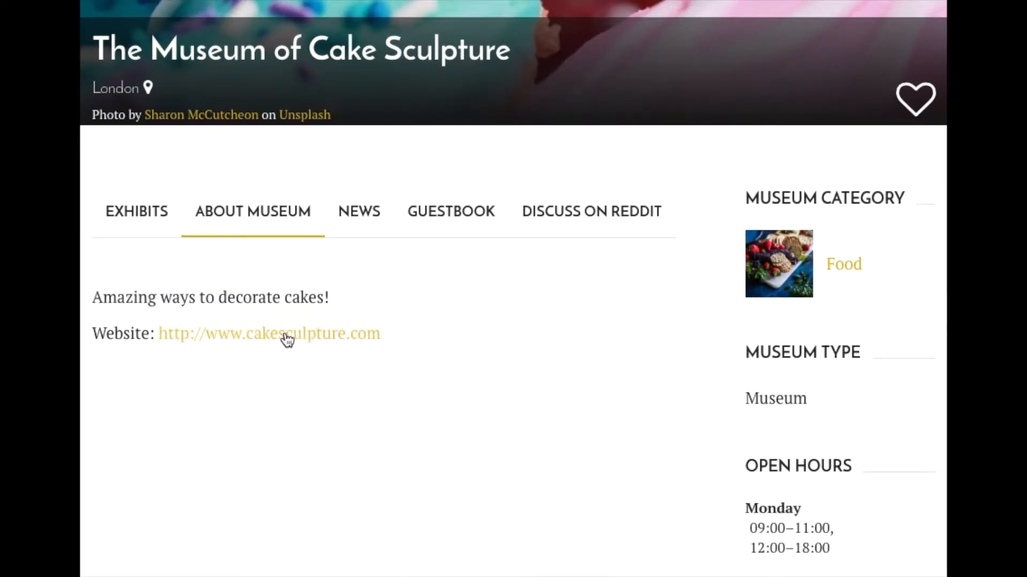
# - Write the text "We're new here!" as a post in the museum's News section
pyautogui.click(371, 216)
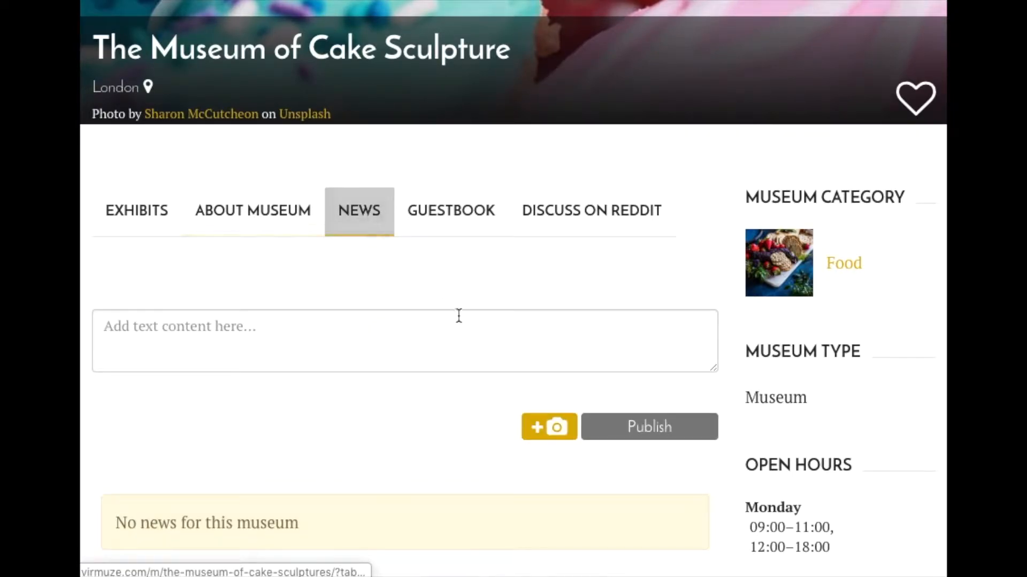
pyautogui.click(499, 353)
pyautogui.scroll(-2, 502, 357)
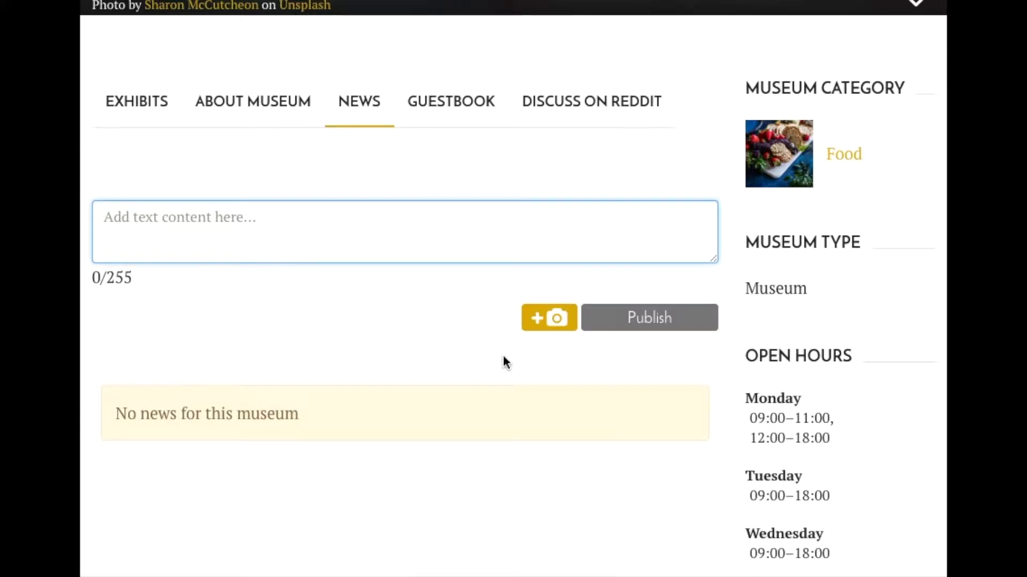
pyautogui.write("We're new  here!")
# - Attach the cake photo 22636957_92...470016_n.jpg to the news post and publish it
pyautogui.click(569, 321)
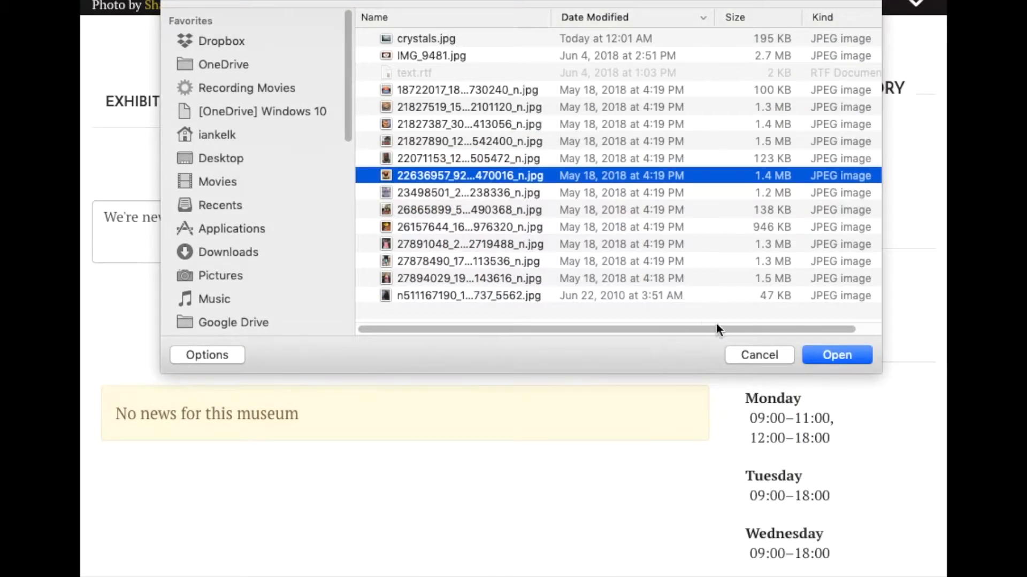
pyautogui.click(834, 354)
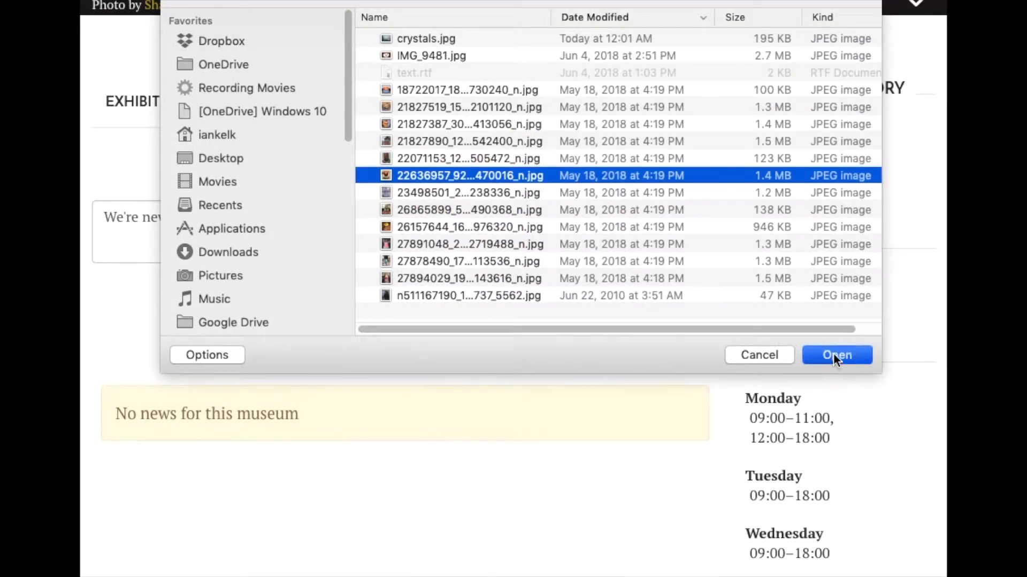
pyautogui.click(647, 459)
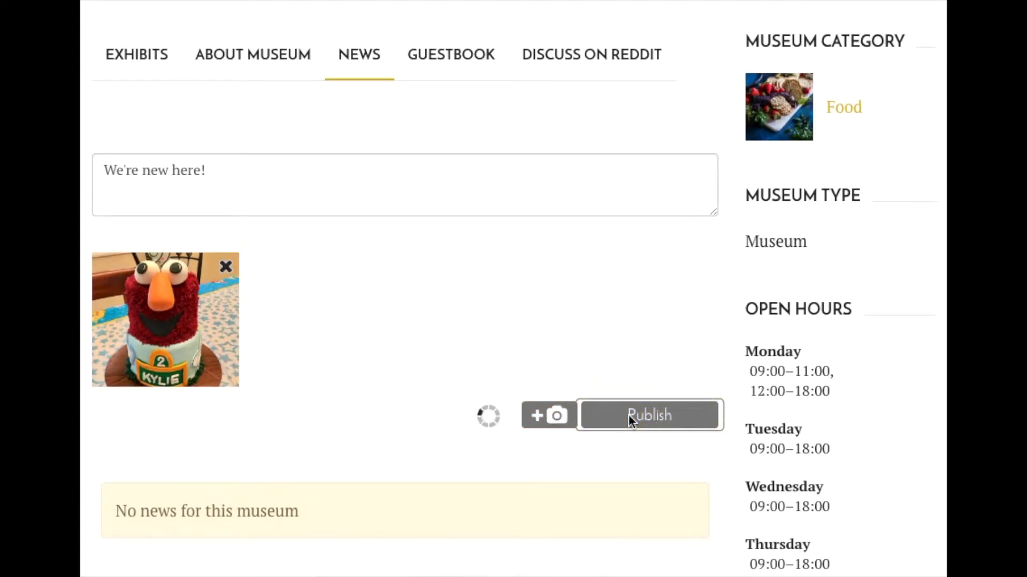
# - View the published news post's cake photo enlarged and return to the News section
pyautogui.scroll(-3, 628, 415)
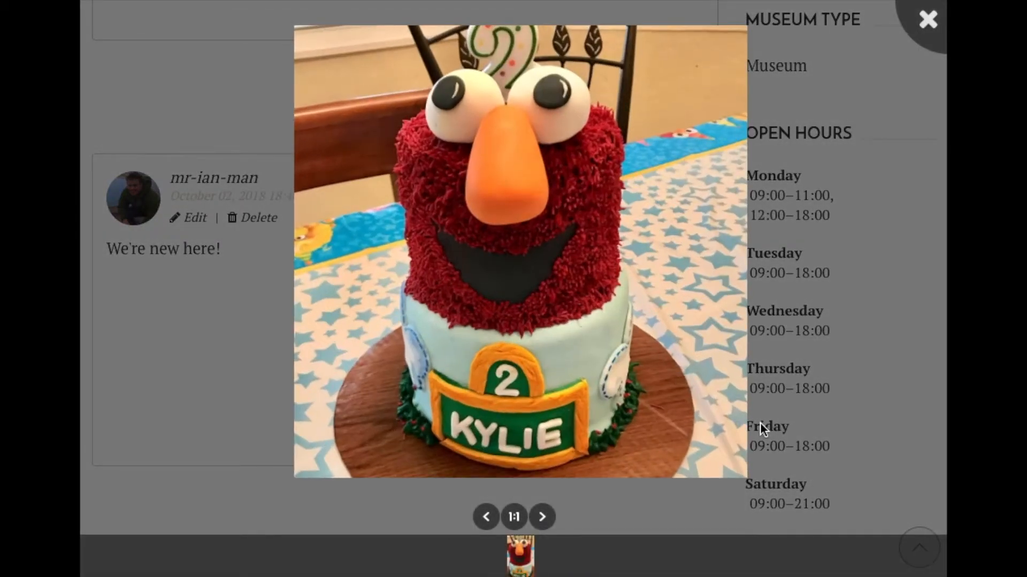
pyautogui.click(543, 515)
pyautogui.click(249, 369)
pyautogui.scroll(5, 535, 321)
pyautogui.scroll(-3, 535, 323)
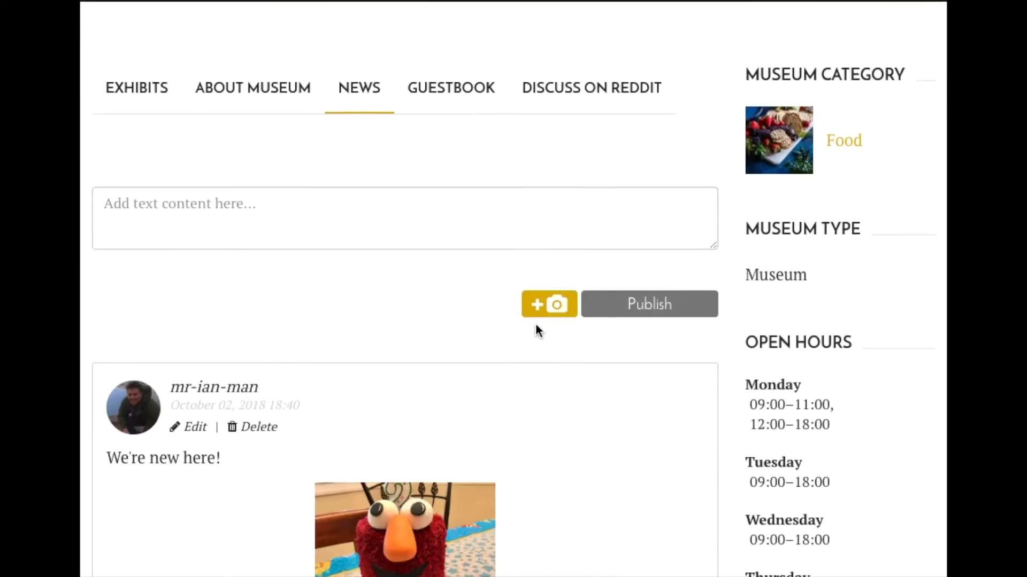
# - Look at the museum's Guestbook section and the Discuss on Reddit submission steps
pyautogui.click(444, 52)
pyautogui.moveTo(127, 142); pyautogui.dragTo(417, 199)
pyautogui.click(418, 198)
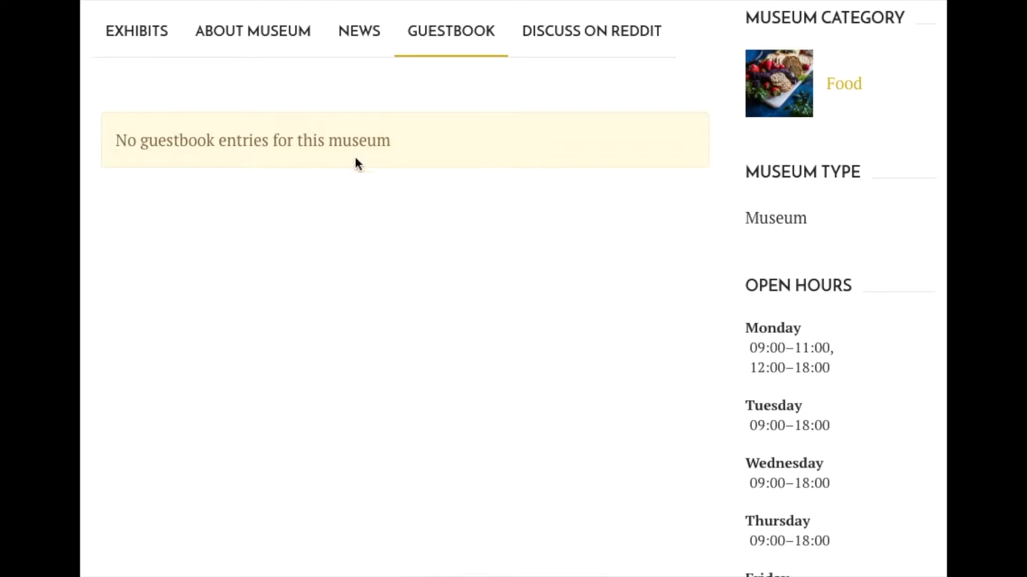
pyautogui.click(545, 41)
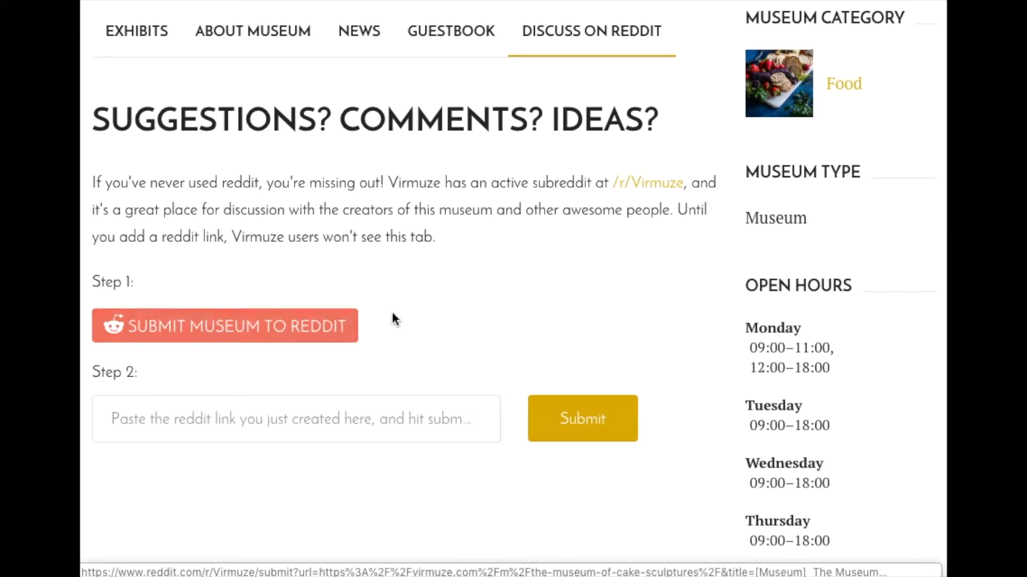
pyautogui.click(205, 416)
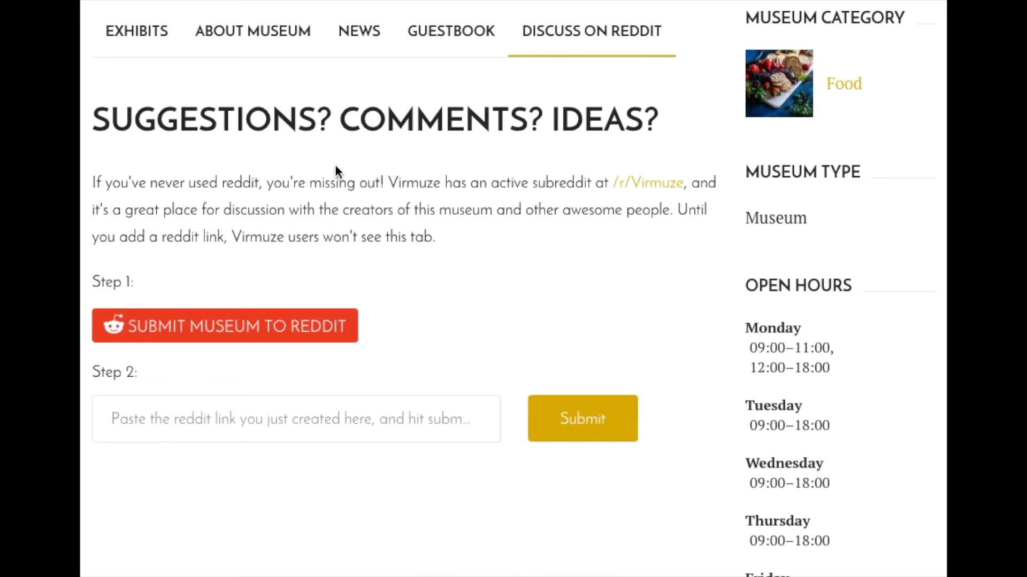
# - Return to the Exhibits section and examine the museum's category, type, open hours, exhibit ordering help, creator and contributors details
pyautogui.scroll(6, 335, 171)
pyautogui.click(150, 377)
pyautogui.scroll(-5, 490, 441)
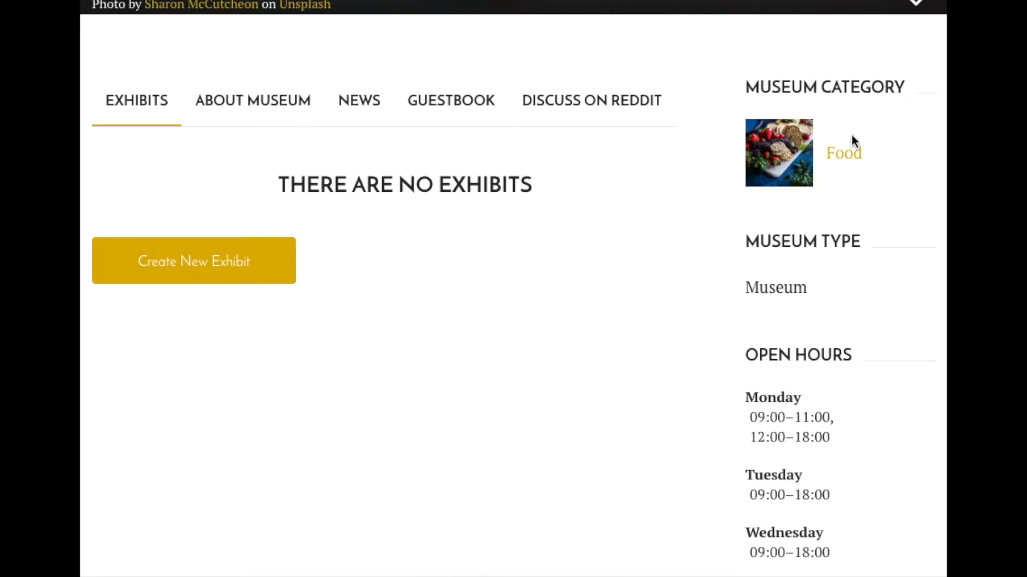
pyautogui.scroll(-4, 545, 326)
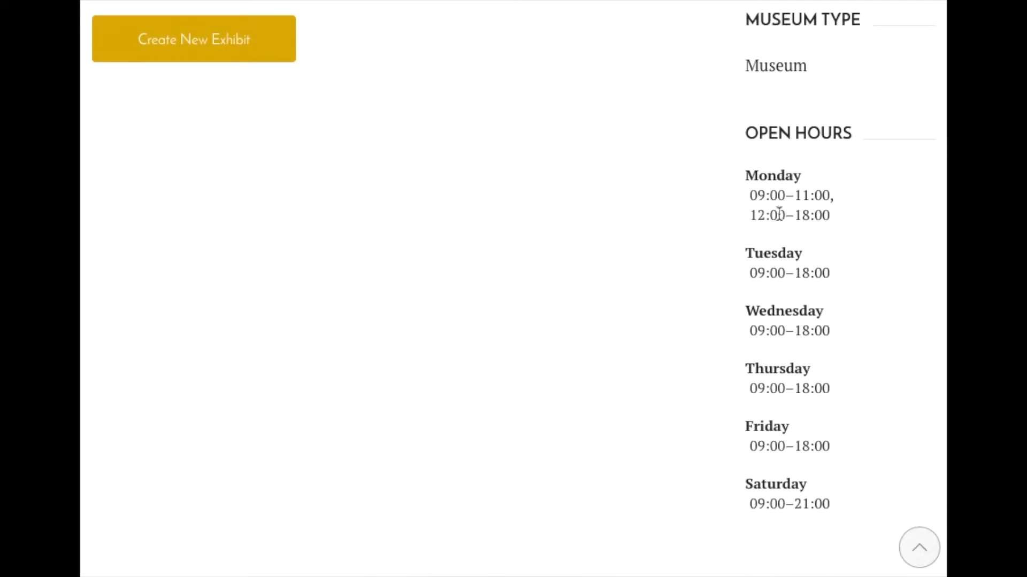
pyautogui.scroll(-2, 722, 247)
pyautogui.moveTo(736, 83); pyautogui.dragTo(836, 408)
pyautogui.click(669, 382)
pyautogui.scroll(-3, 671, 379)
pyautogui.scroll(-3, 670, 380)
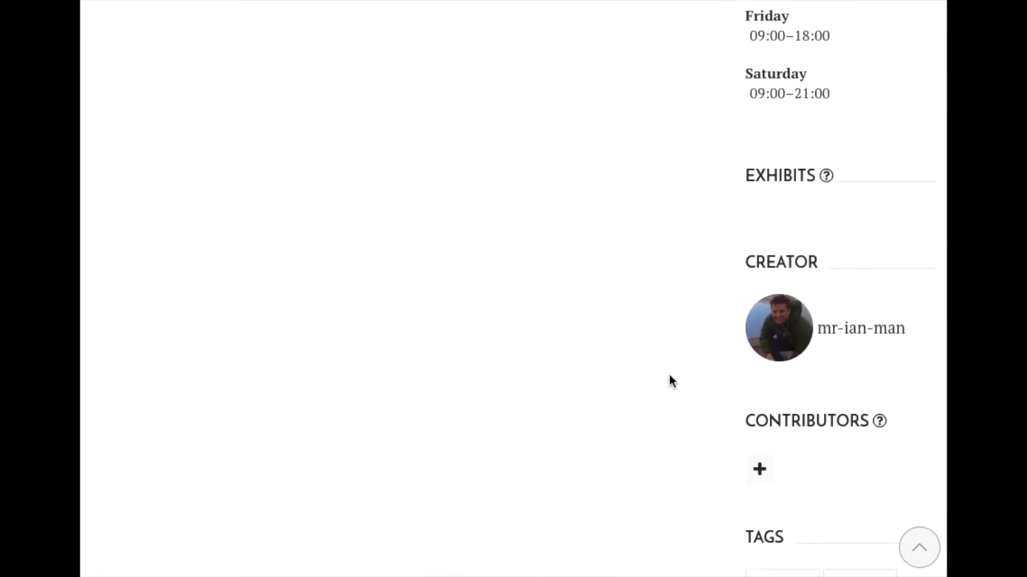
pyautogui.moveTo(826, 132)
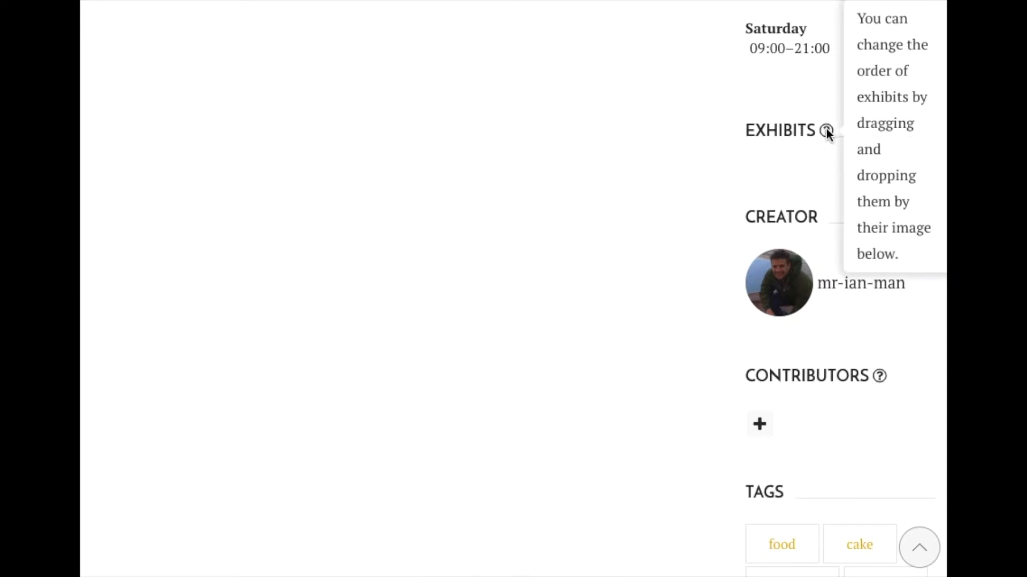
pyautogui.scroll(-2, 669, 208)
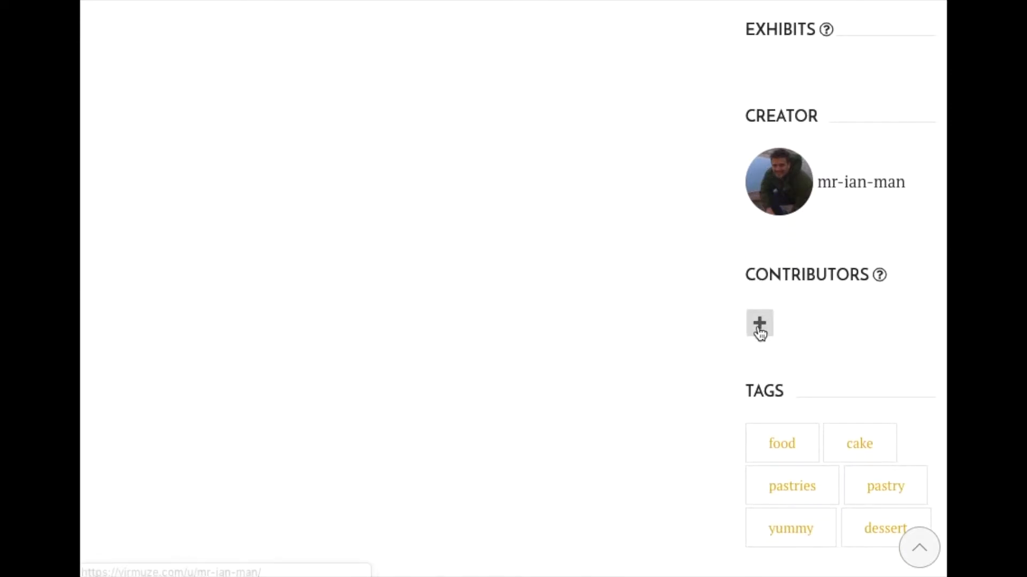
# - Search the contributor usernames for the intended person and add that account as a contributor to the museum
pyautogui.scroll(-3, 649, 316)
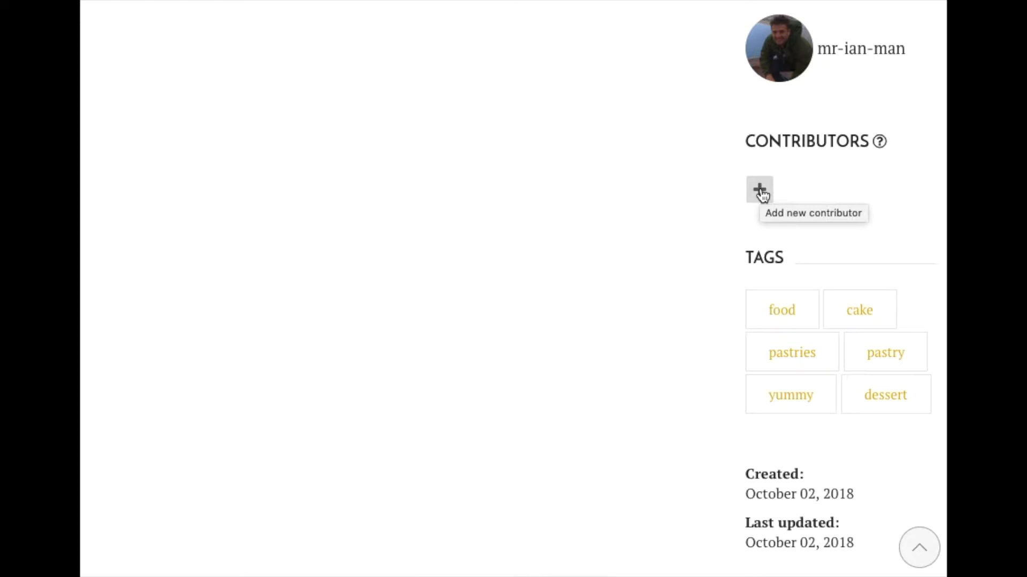
pyautogui.click(760, 191)
pyautogui.click(647, 316)
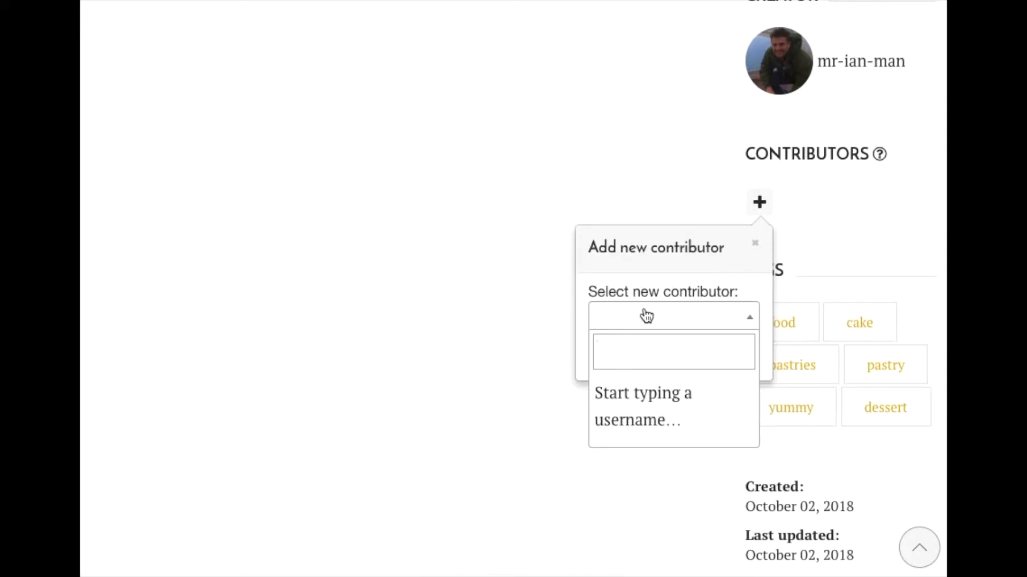
pyautogui.write('ian')
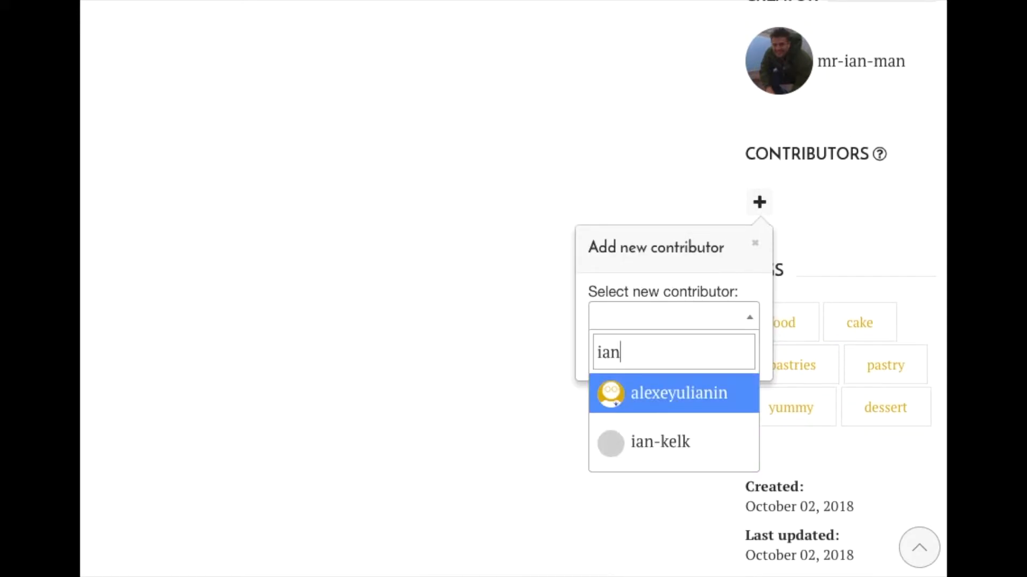
pyautogui.click(673, 458)
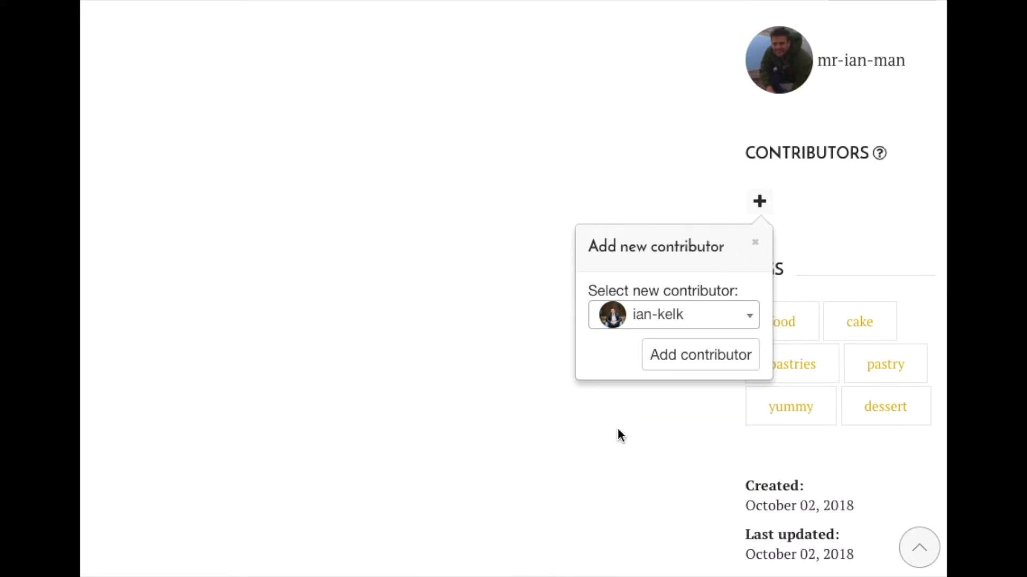
pyautogui.moveTo(625, 431); pyautogui.dragTo(608, 417)
pyautogui.click(668, 357)
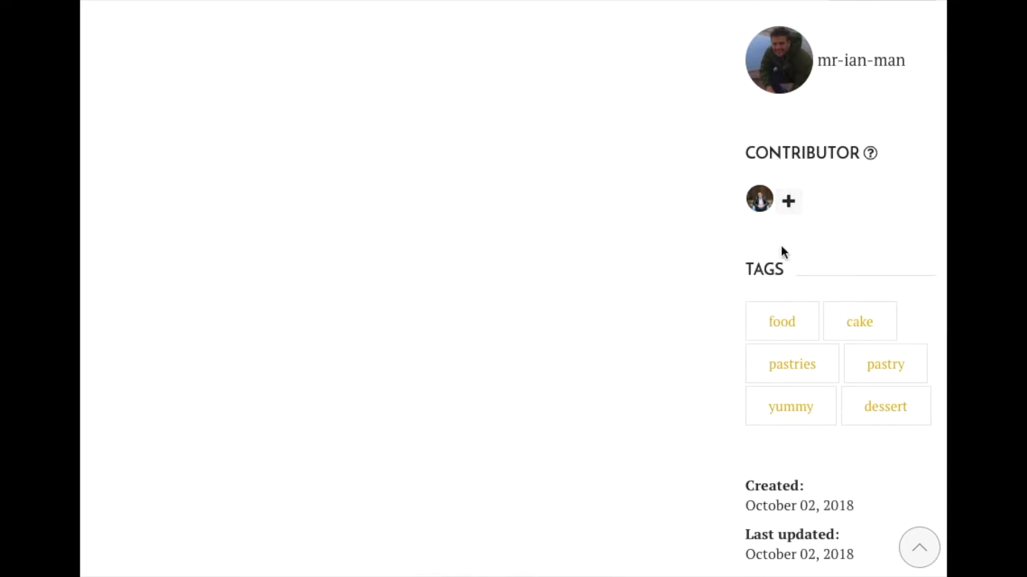
# - Start a new exhibit for the museum and name it "The Fondant Exhibit"
pyautogui.scroll(-3, 662, 337)
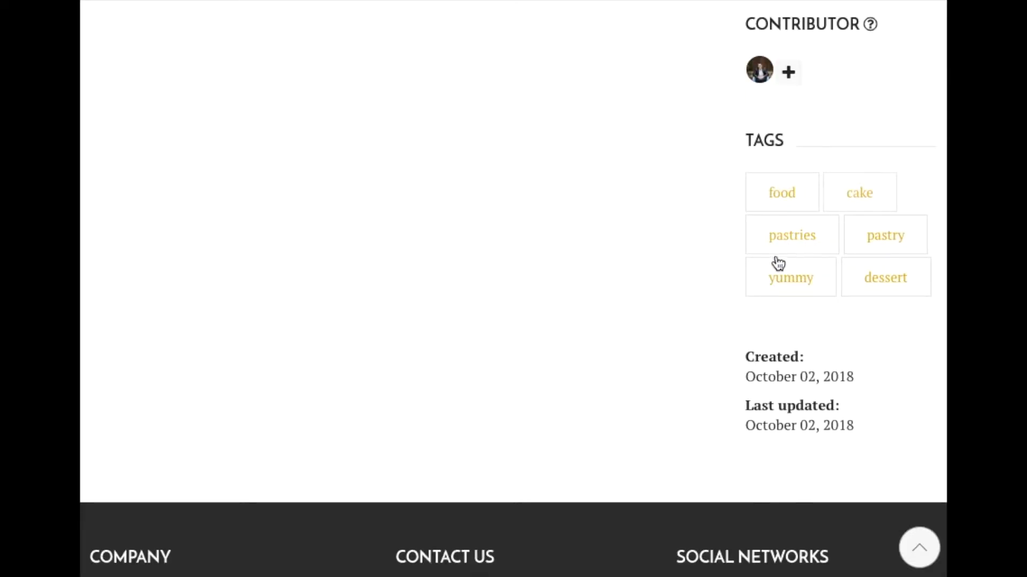
pyautogui.scroll(-4, 683, 350)
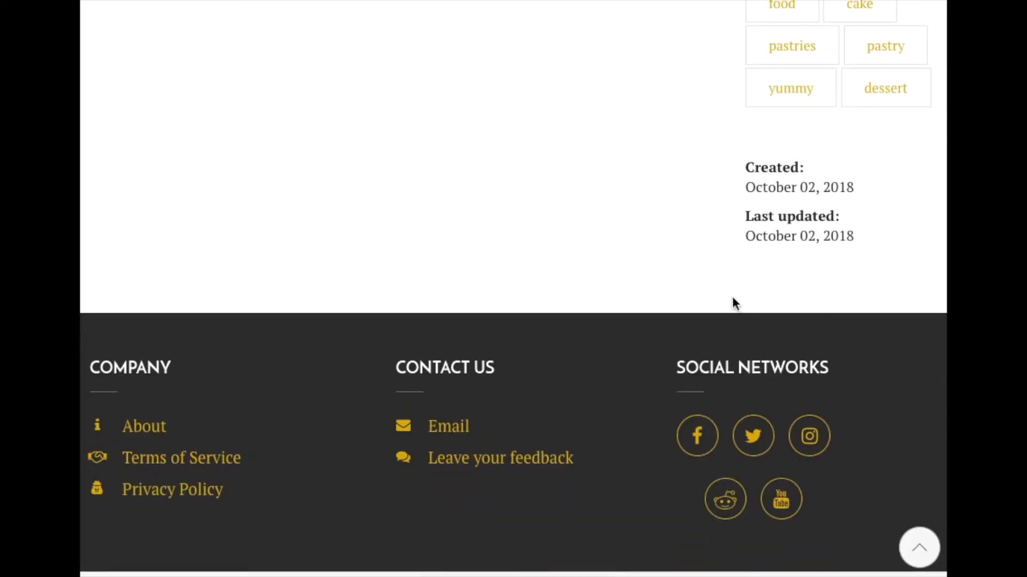
pyautogui.scroll(8, 659, 245)
pyautogui.scroll(20, 655, 249)
pyautogui.scroll(-3, 652, 254)
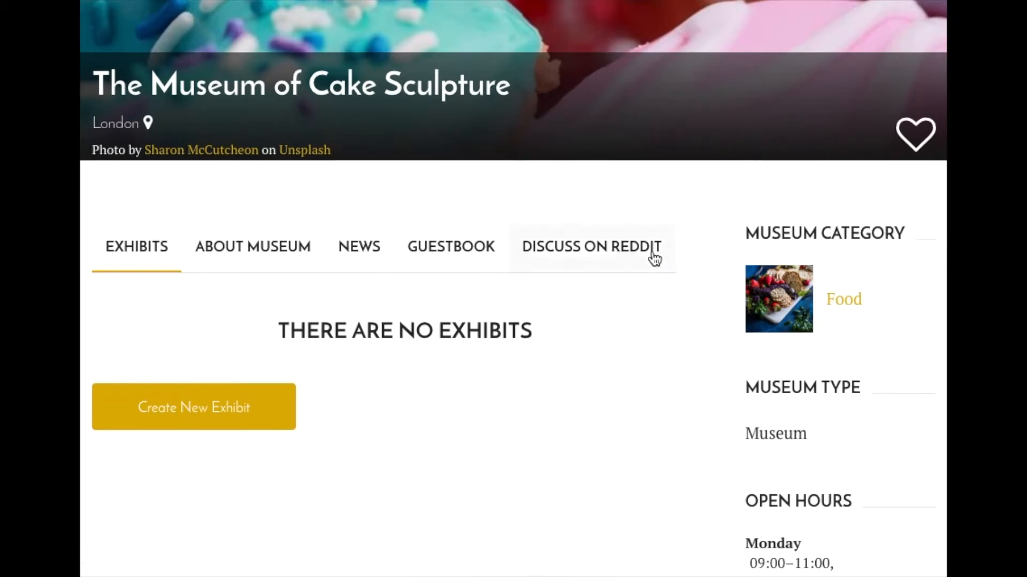
pyautogui.click(218, 406)
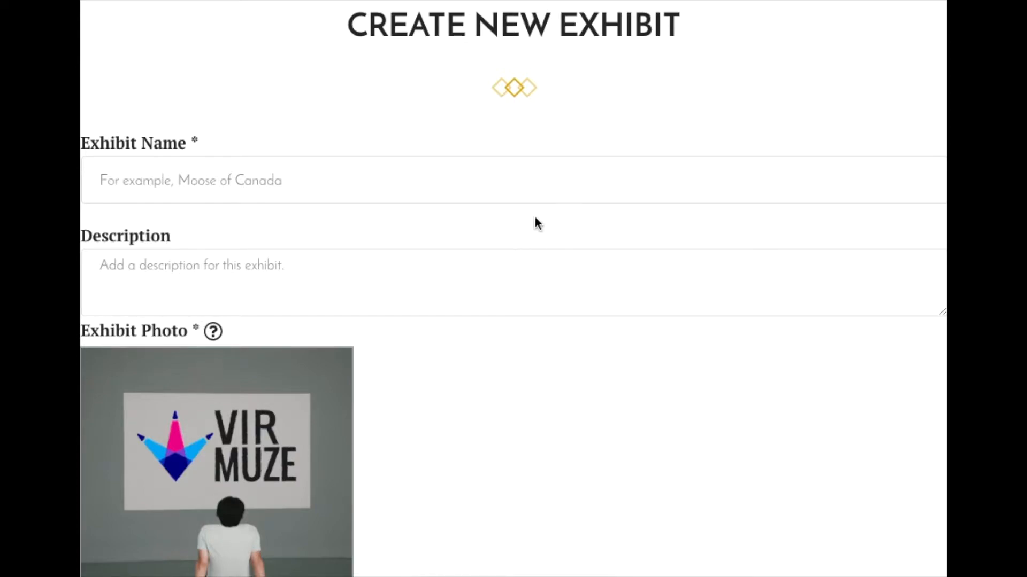
pyautogui.click(493, 180)
pyautogui.write('The Fondant Exhibit')
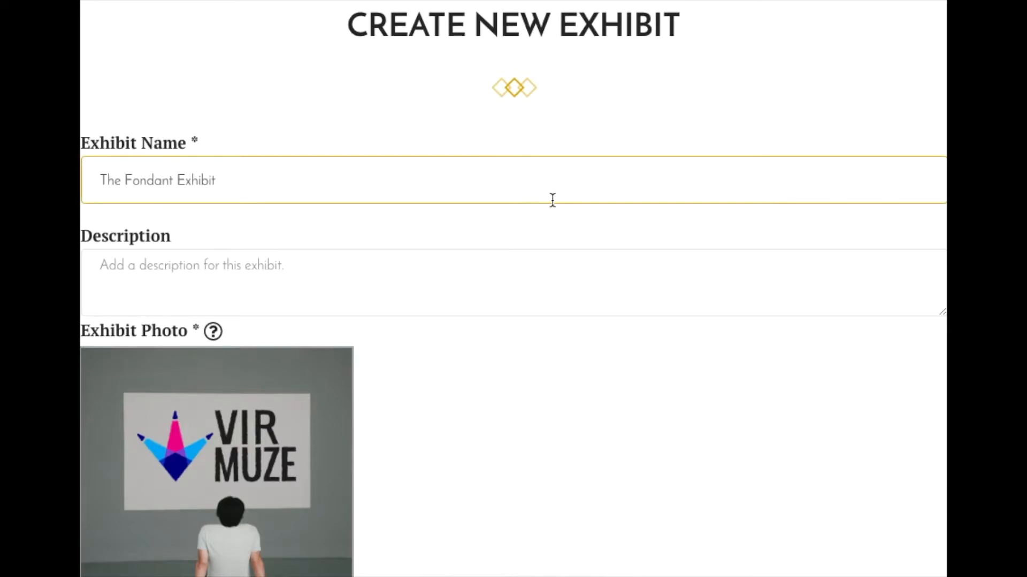
pyautogui.press('Tab')
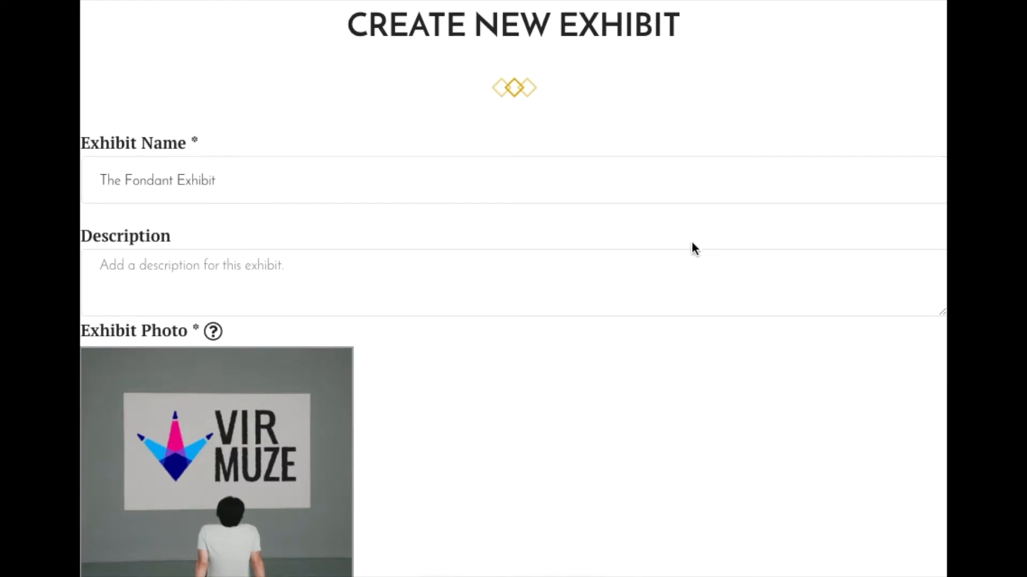
# - Fill in the exhibit description with "Amazing ways fondant can bring your cake into a whole other world", without trailing blank characters
pyautogui.click(416, 271)
pyautogui.write('Amazing ways fondant can bring your cake into a whole other world')
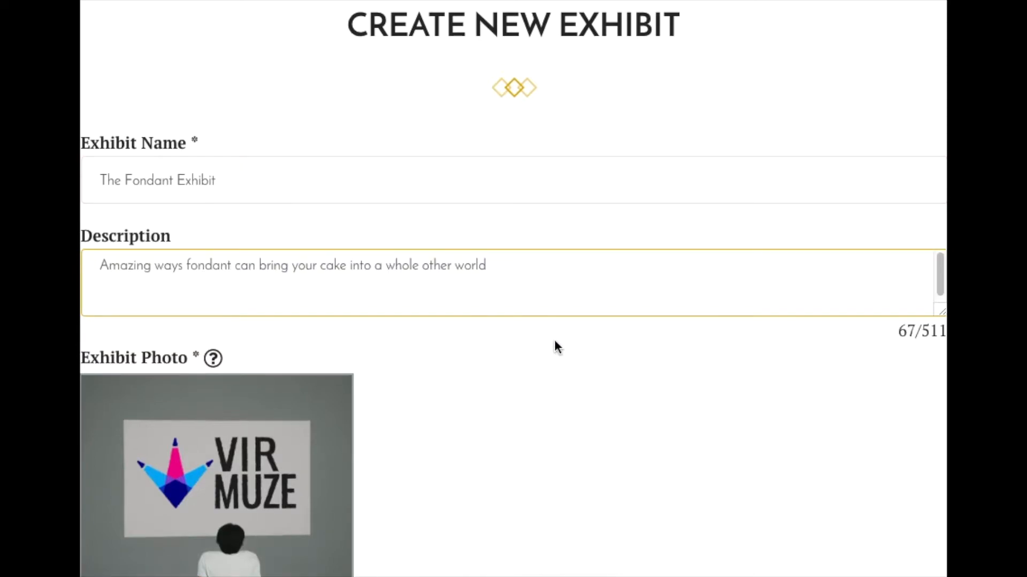
pyautogui.press('BackSpace')
pyautogui.press('BackSpace')
pyautogui.scroll(-5, 495, 396)
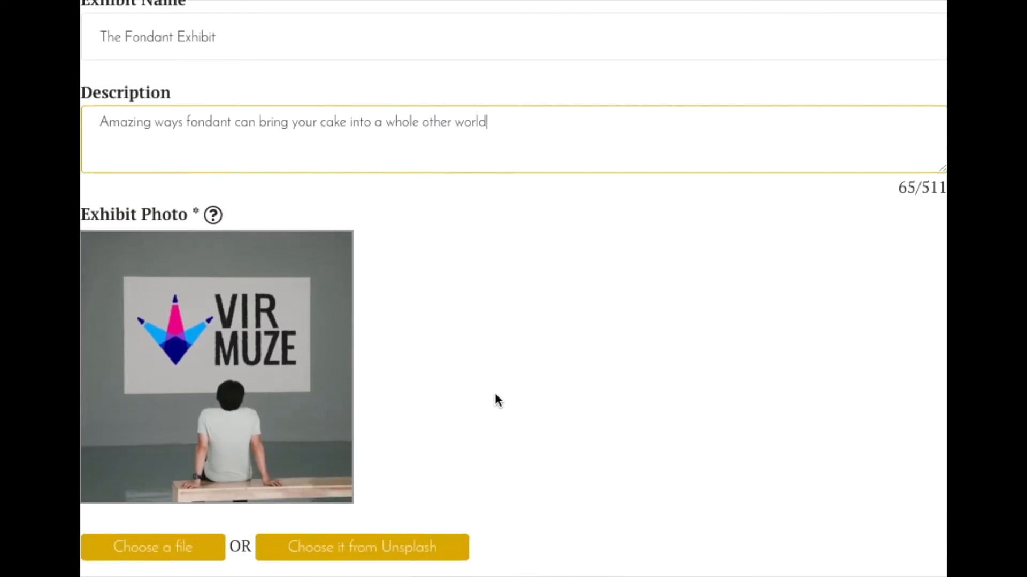
pyautogui.click(374, 431)
pyautogui.click(380, 259)
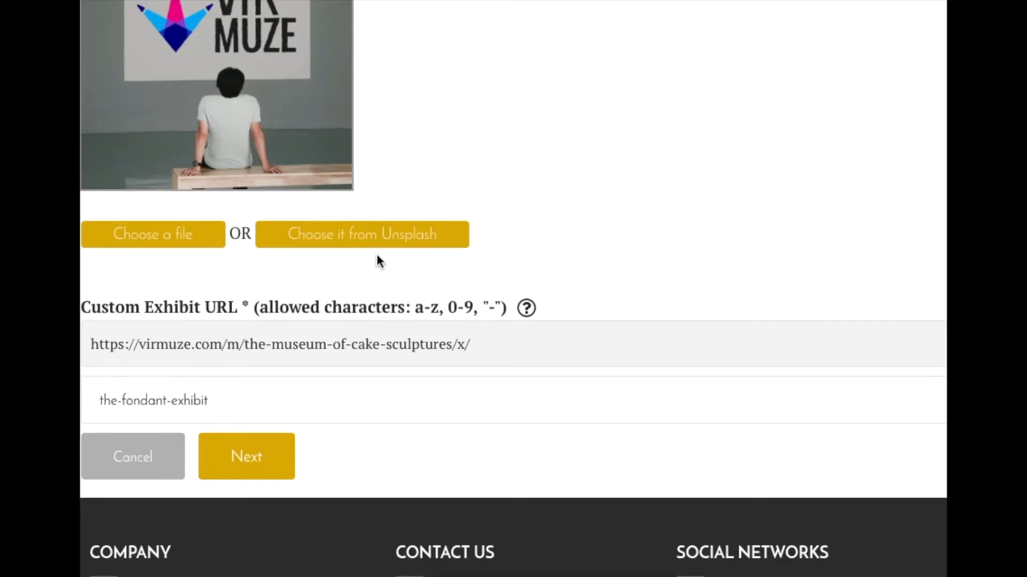
pyautogui.click(193, 247)
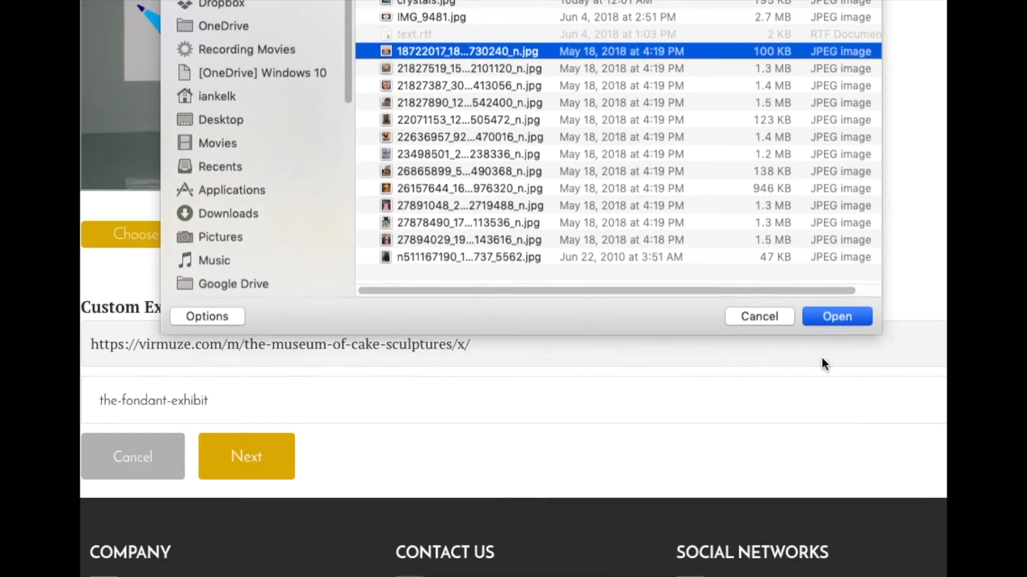
pyautogui.click(821, 355)
# - Adjust the thumbnail crop to frame the whole Wonder Woman cake from its gold top to its blue base, and confirm it
pyautogui.scroll(-3, 725, 353)
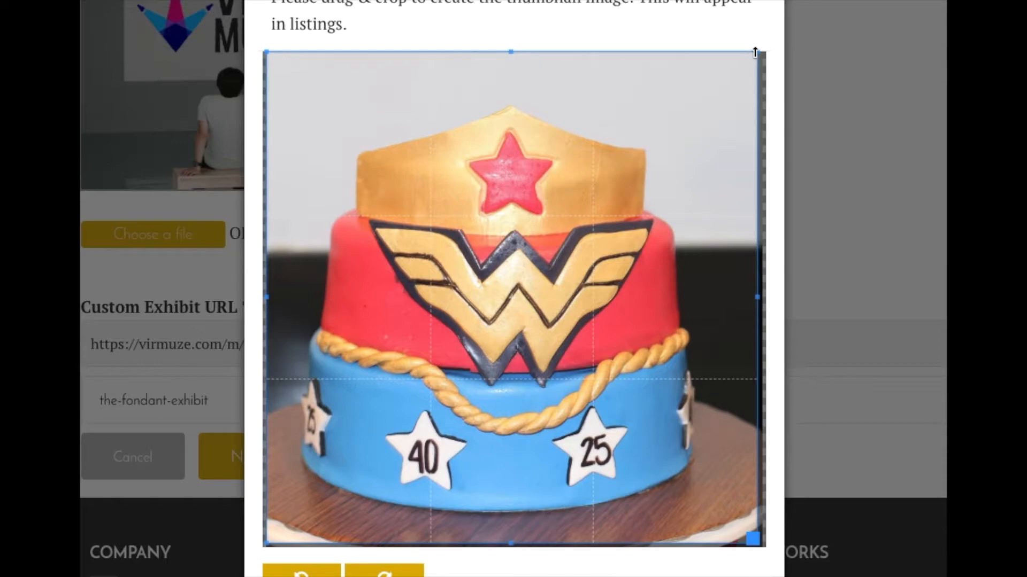
pyautogui.moveTo(754, 52); pyautogui.dragTo(747, 97)
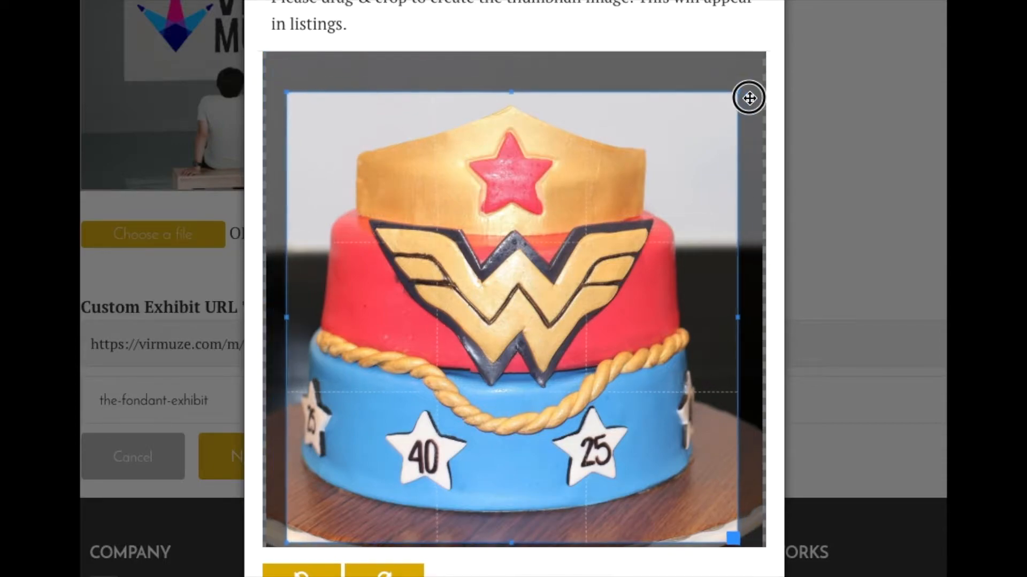
pyautogui.moveTo(730, 543); pyautogui.dragTo(714, 503)
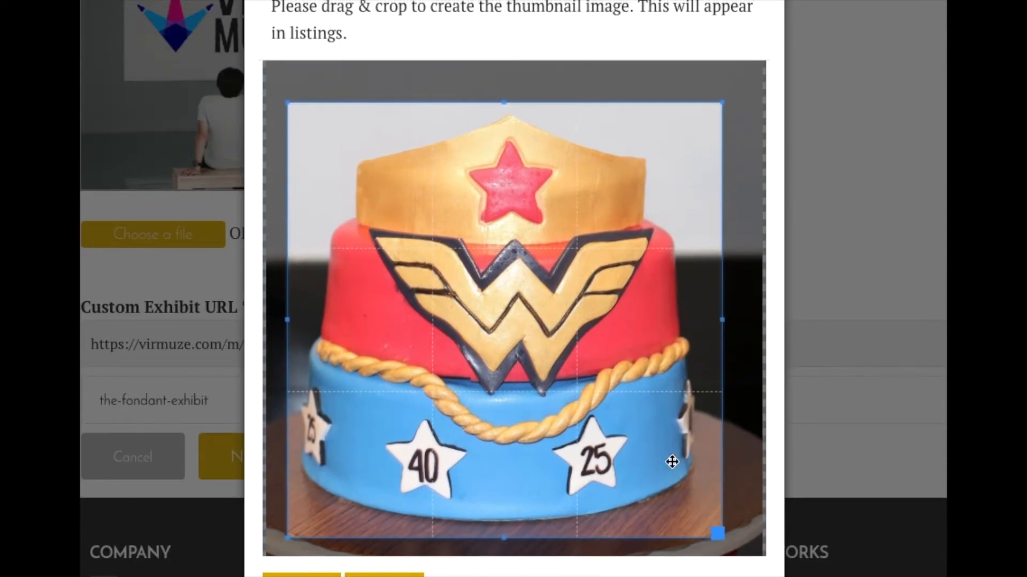
pyautogui.scroll(1, 602, 412)
pyautogui.scroll(-8, 806, 409)
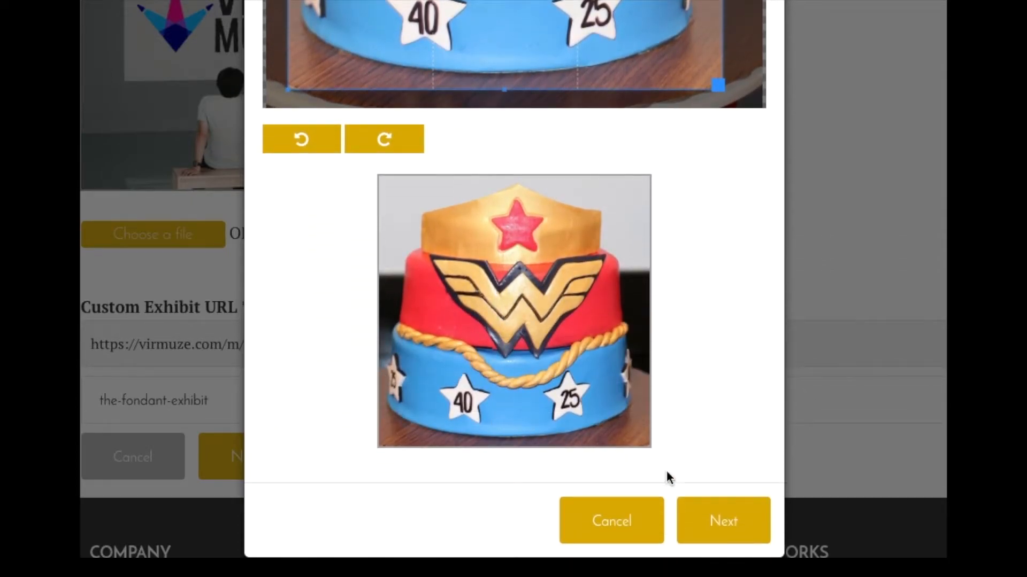
pyautogui.click(734, 534)
# - Widen the banner crop around the cake's red tier with the W emblem and accept it
pyautogui.scroll(8, 691, 214)
pyautogui.scroll(1, 689, 217)
pyautogui.moveTo(707, 349)
pyautogui.mouseDown()
pyautogui.moveTo(804, 421)
pyautogui.moveTo(718, 363)
pyautogui.mouseUp()
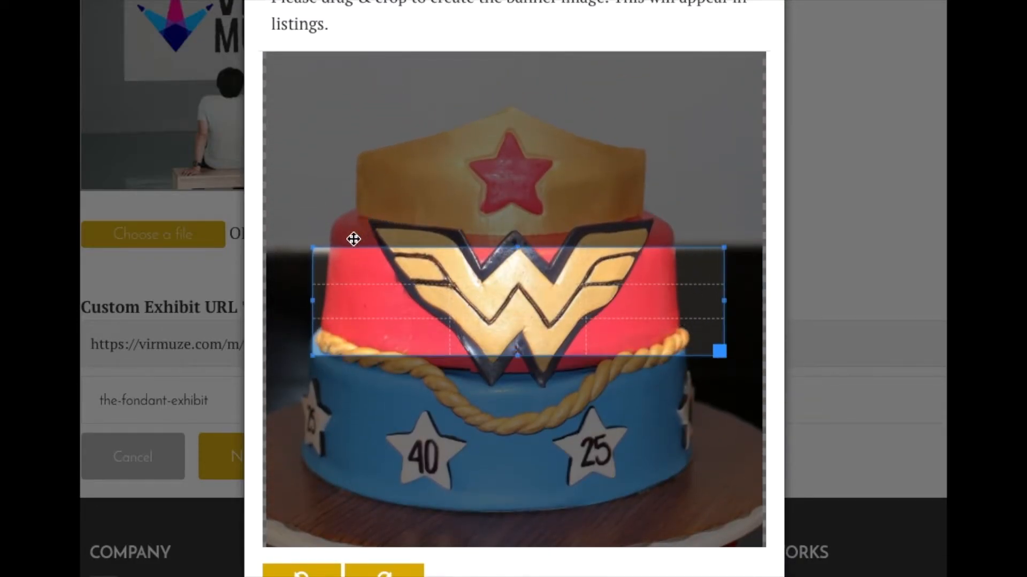
pyautogui.moveTo(311, 247); pyautogui.dragTo(204, 155)
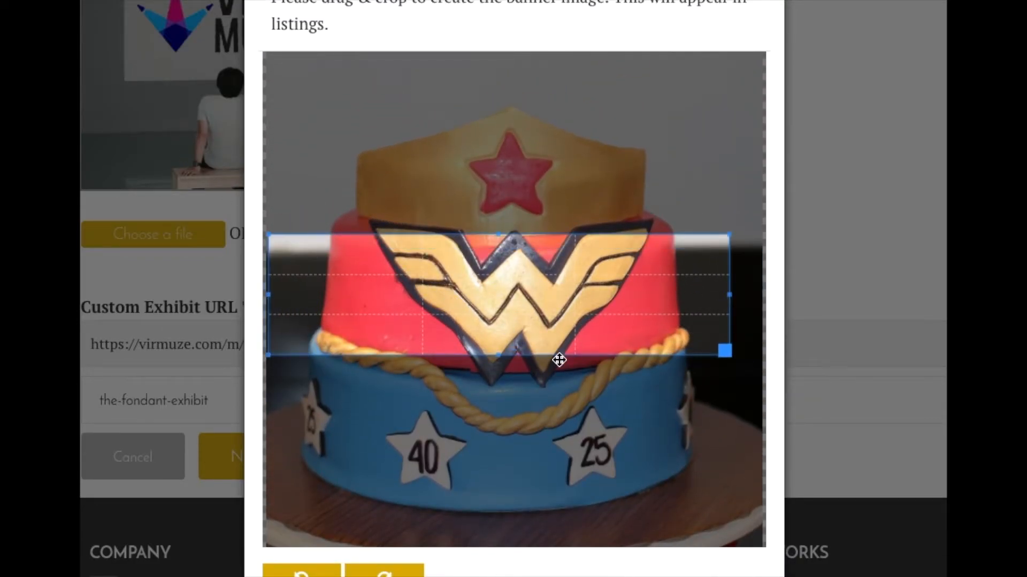
pyautogui.scroll(-8, 561, 352)
pyautogui.click(723, 516)
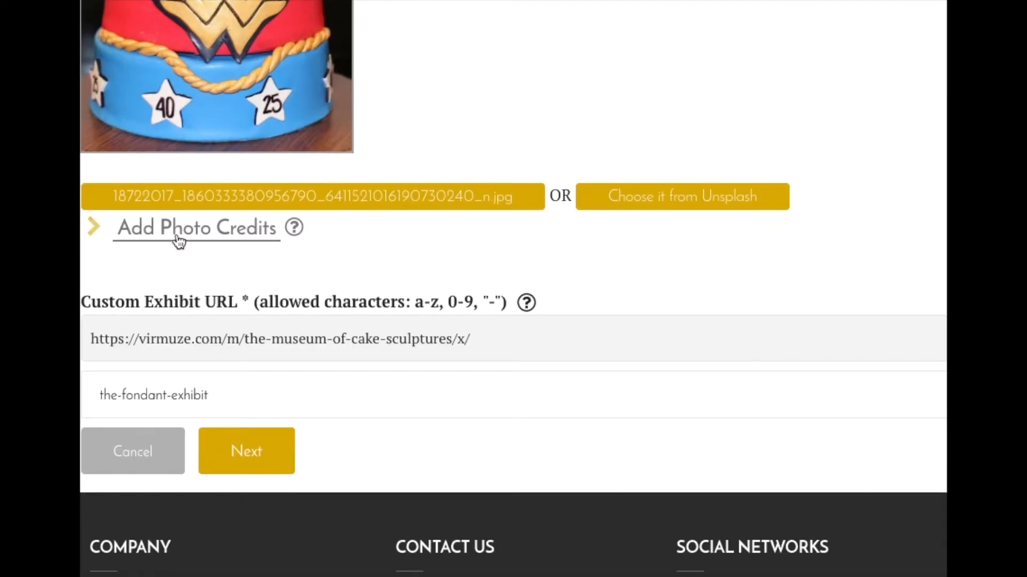
# - Add photo credits to the exhibit photo by entering the photo author's full name
pyautogui.click(130, 234)
pyautogui.scroll(-2, 538, 262)
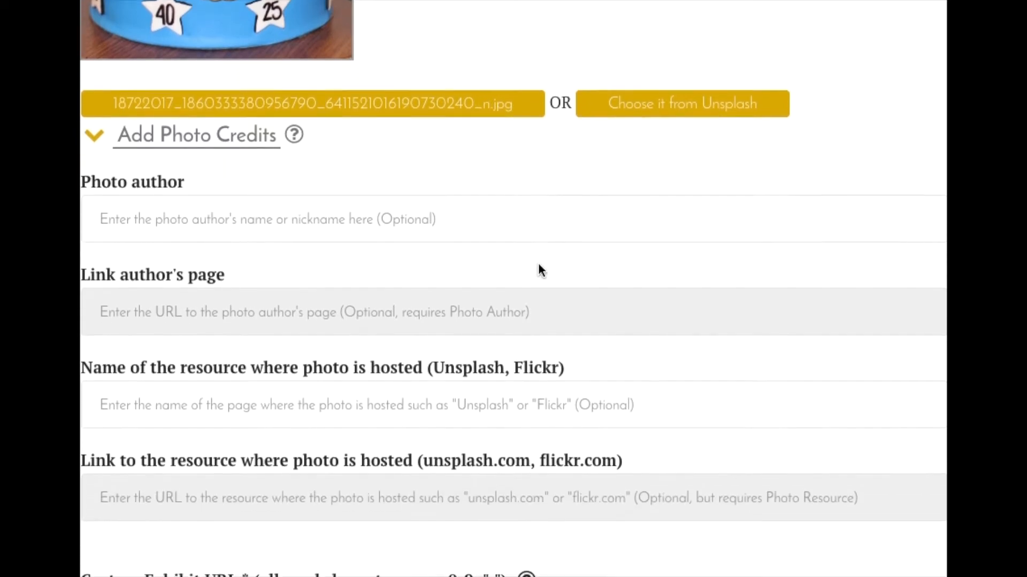
pyautogui.scroll(-3, 537, 262)
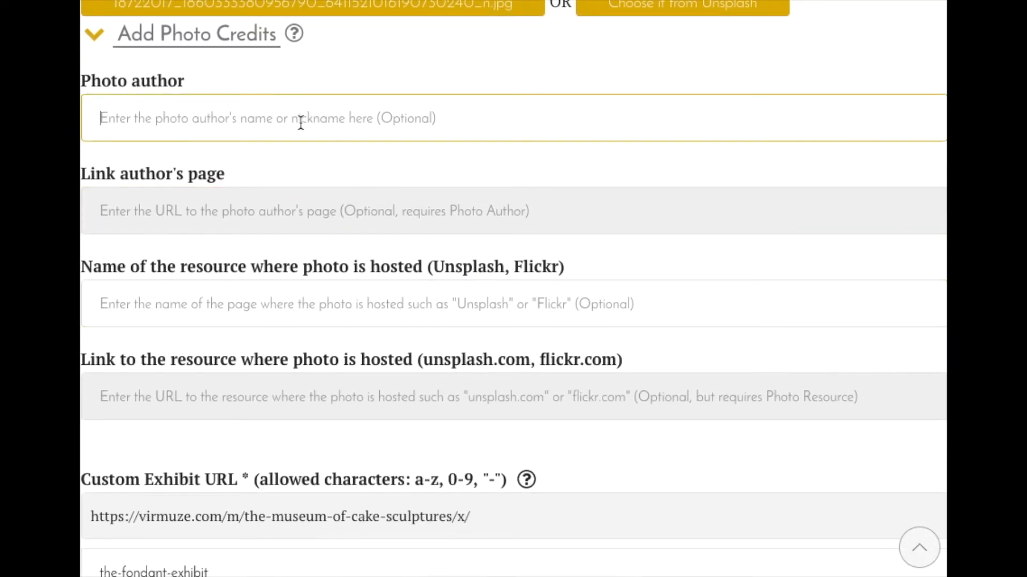
pyautogui.write('Ian Kelk')
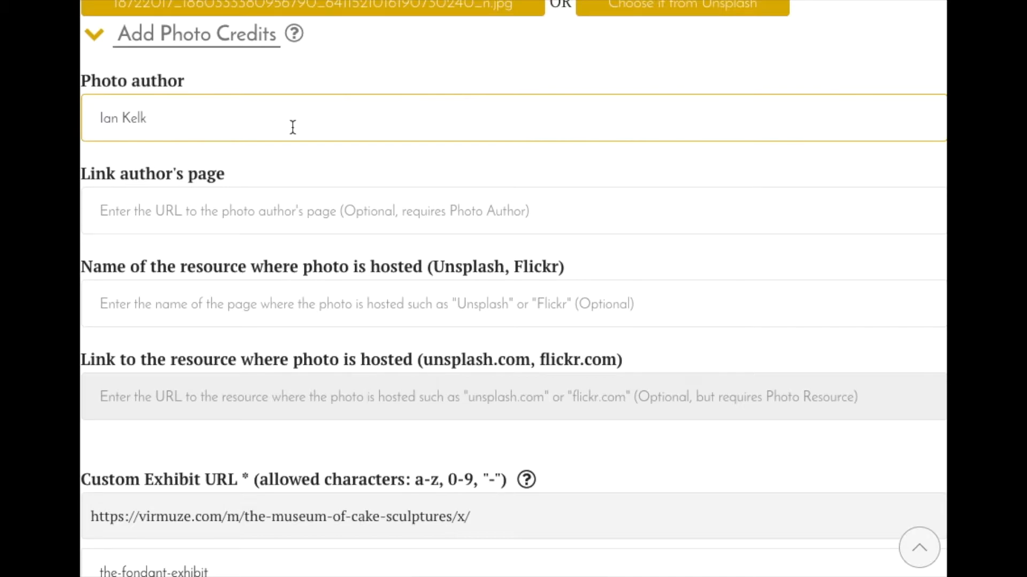
pyautogui.click(196, 219)
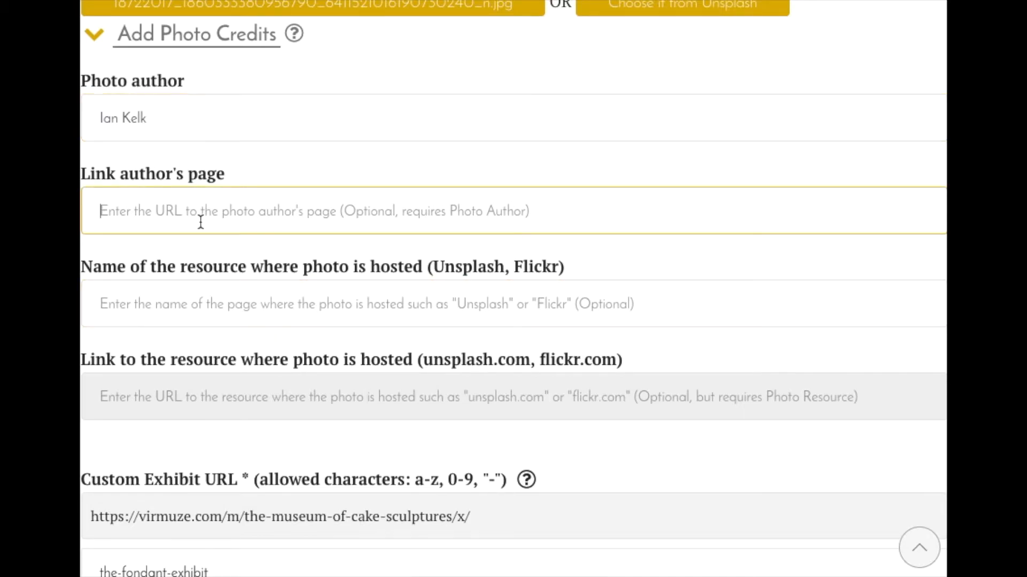
pyautogui.scroll(-1, 191, 289)
pyautogui.click(195, 276)
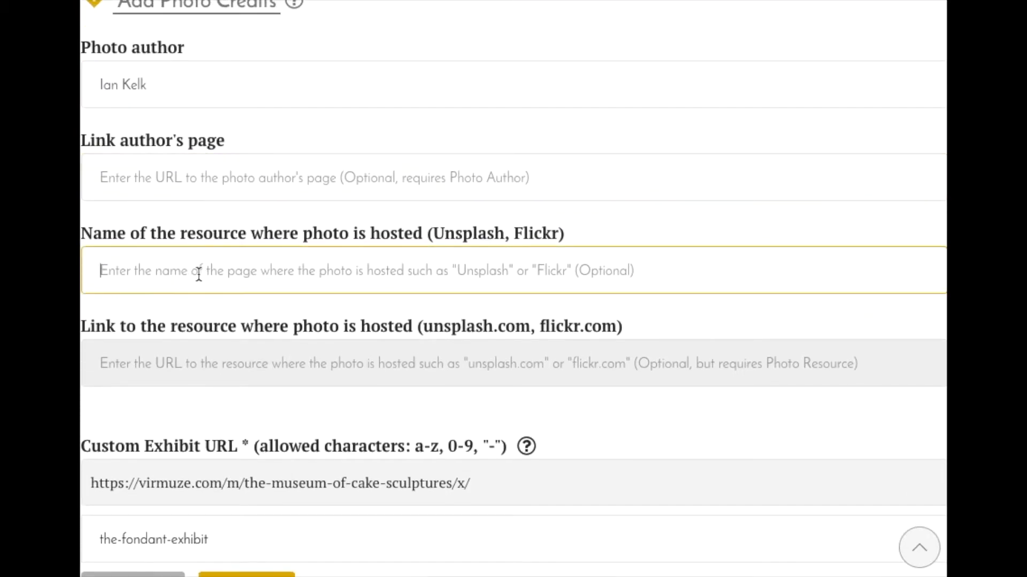
pyautogui.click(178, 72)
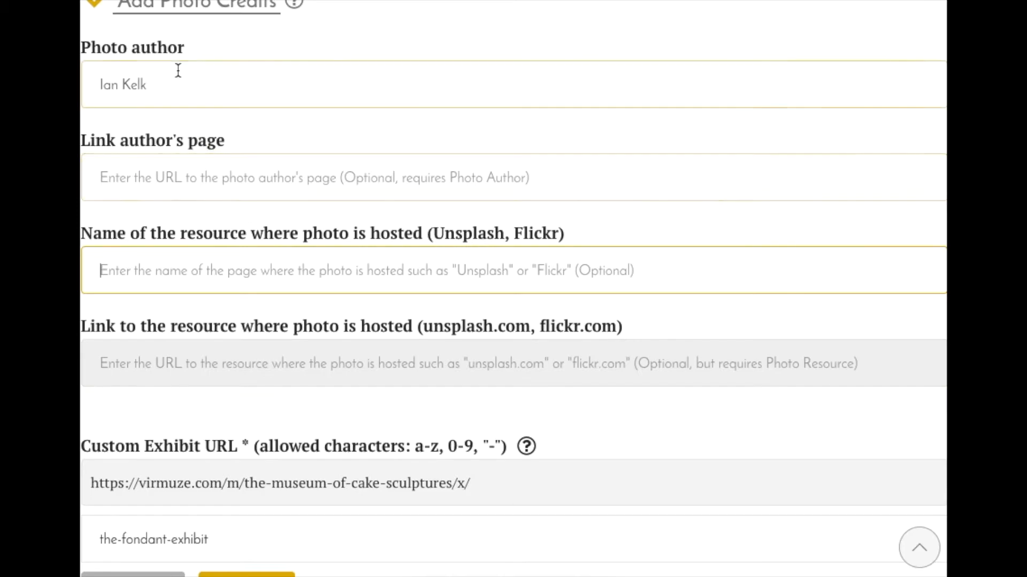
pyautogui.click(383, 256)
pyautogui.write('w')
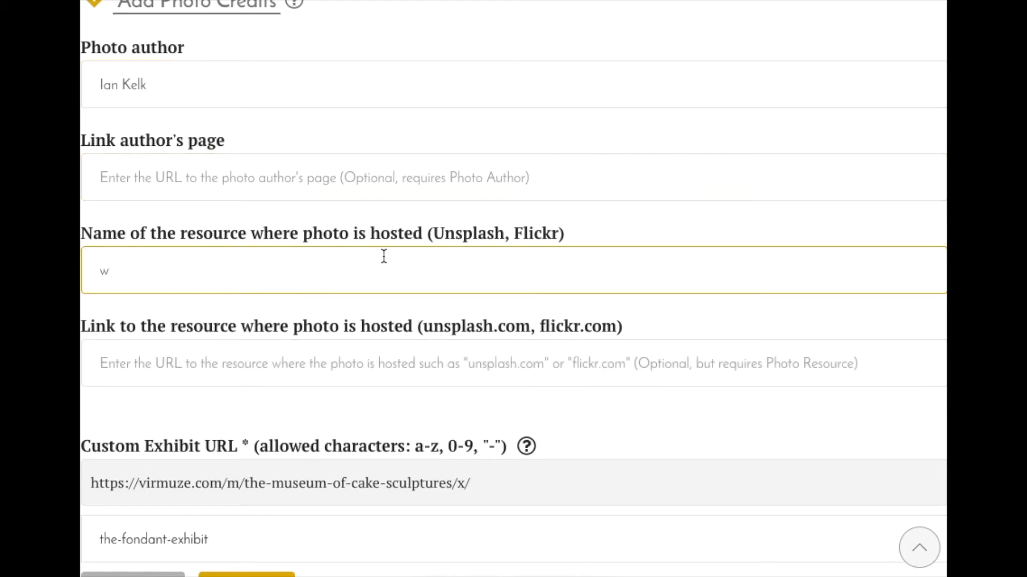
pyautogui.scroll(-3, 383, 256)
pyautogui.press('BackSpace')
pyautogui.press('Tab')
# - Keep the custom exhibit URL the-fondant-exhibit and continue to the exhibit's content editor
pyautogui.scroll(-2, 377, 259)
pyautogui.click(377, 257)
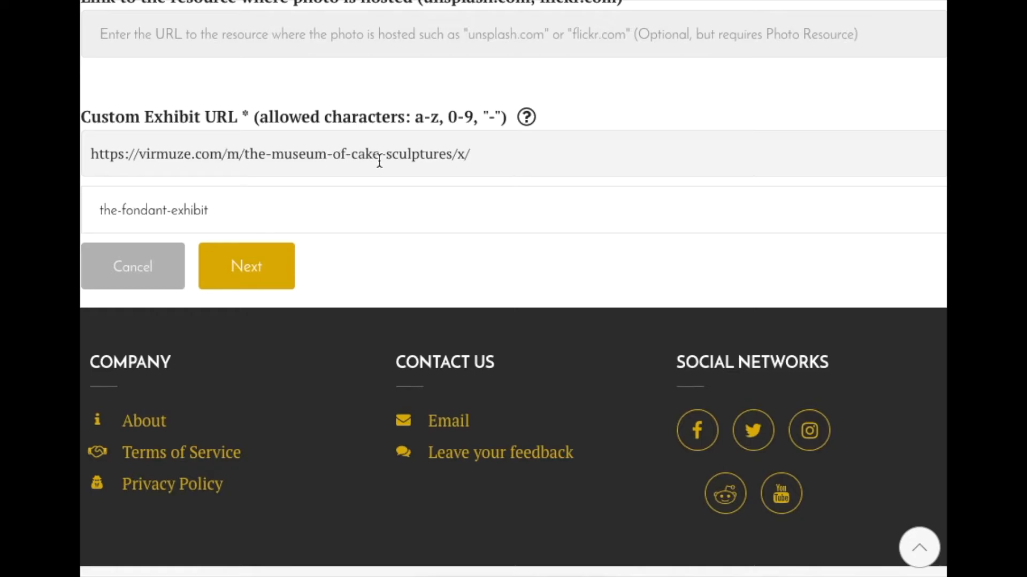
pyautogui.moveTo(464, 155); pyautogui.dragTo(452, 156)
pyautogui.click(266, 266)
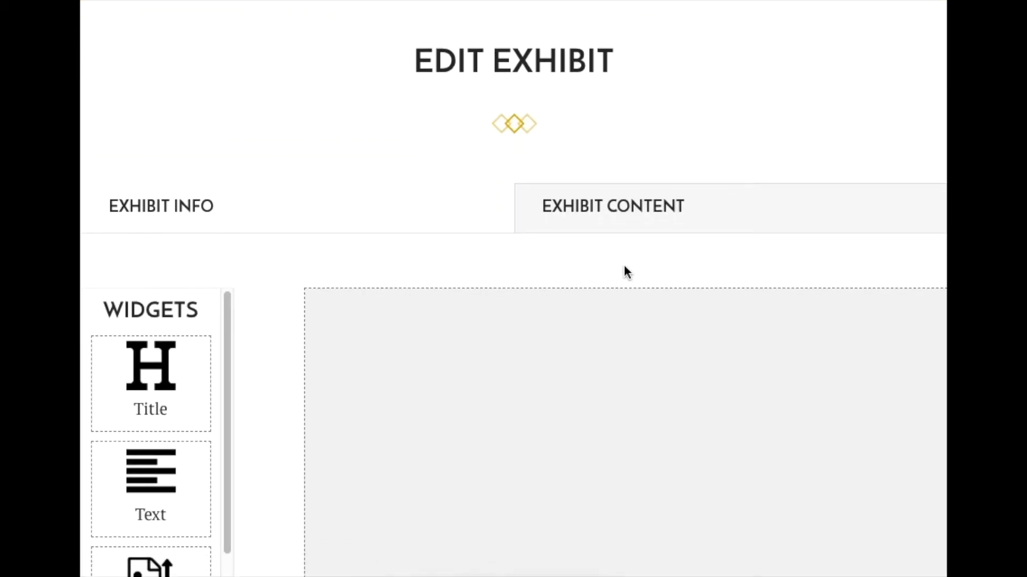
# - Examine the exhibit content editor's available widgets, empty layout area and the options for saving, previewing and publishing
pyautogui.scroll(-4, 624, 271)
pyautogui.scroll(1, 624, 271)
pyautogui.scroll(-3, 624, 271)
pyautogui.scroll(-4, 616, 289)
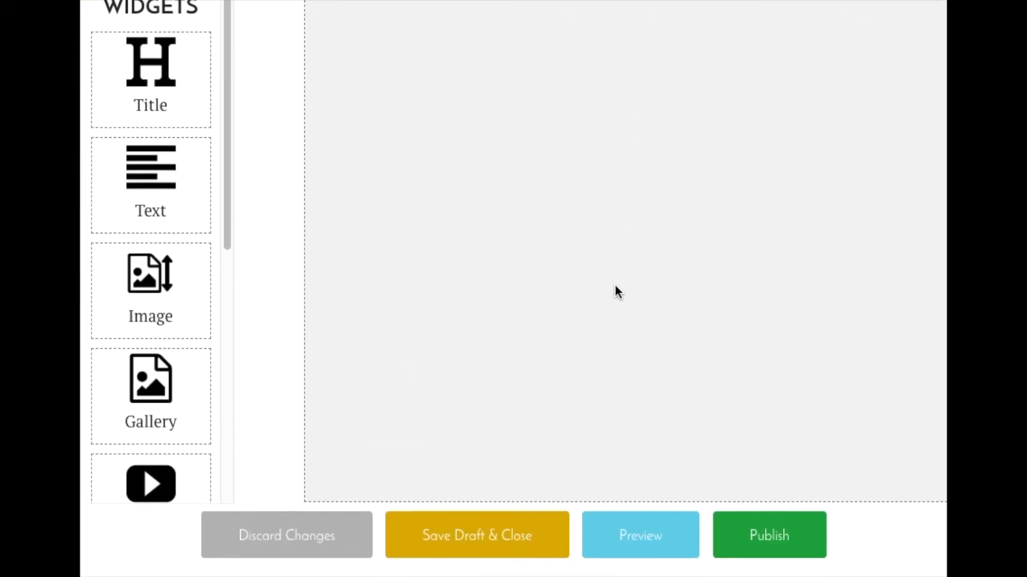
pyautogui.scroll(4, 615, 293)
pyautogui.scroll(2, 614, 288)
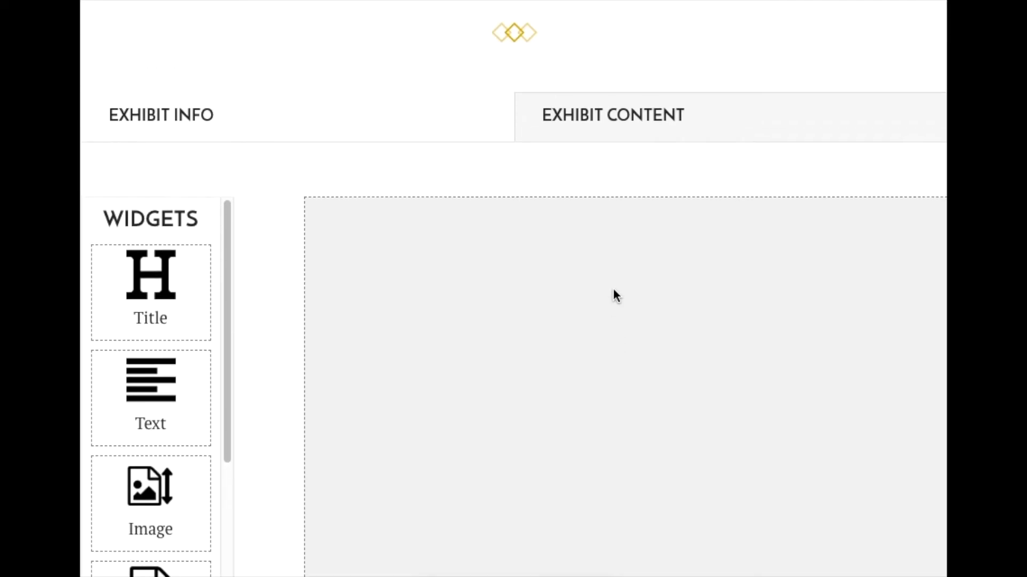
pyautogui.scroll(-4, 614, 291)
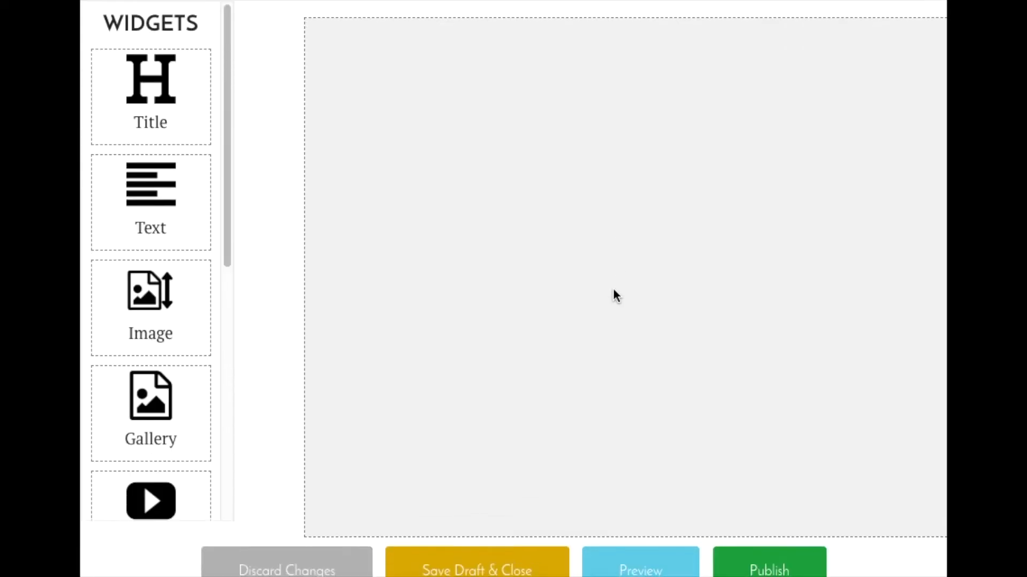
pyautogui.scroll(-2, 614, 292)
pyautogui.scroll(8, 614, 291)
pyautogui.scroll(-2, 614, 292)
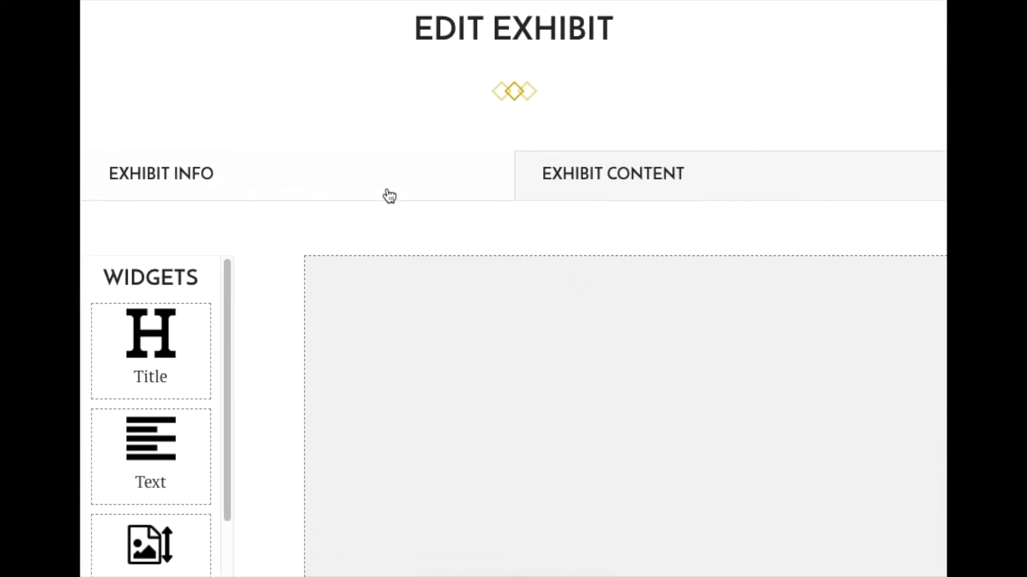
# - Open the exhibit's info and review its name, description and photo
pyautogui.click(390, 197)
pyautogui.scroll(-3, 634, 294)
pyautogui.scroll(-5, 634, 298)
pyautogui.scroll(6, 633, 303)
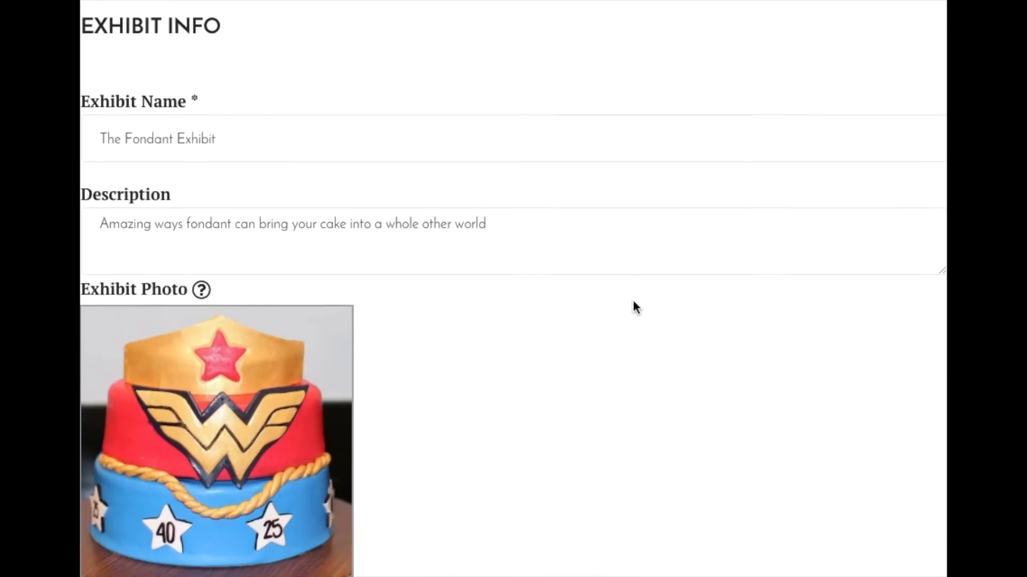
# - Return to the exhibit content, bring up the confirmation for discarding changes, and choose to continue editing
pyautogui.click(672, 106)
pyautogui.scroll(-10, 619, 294)
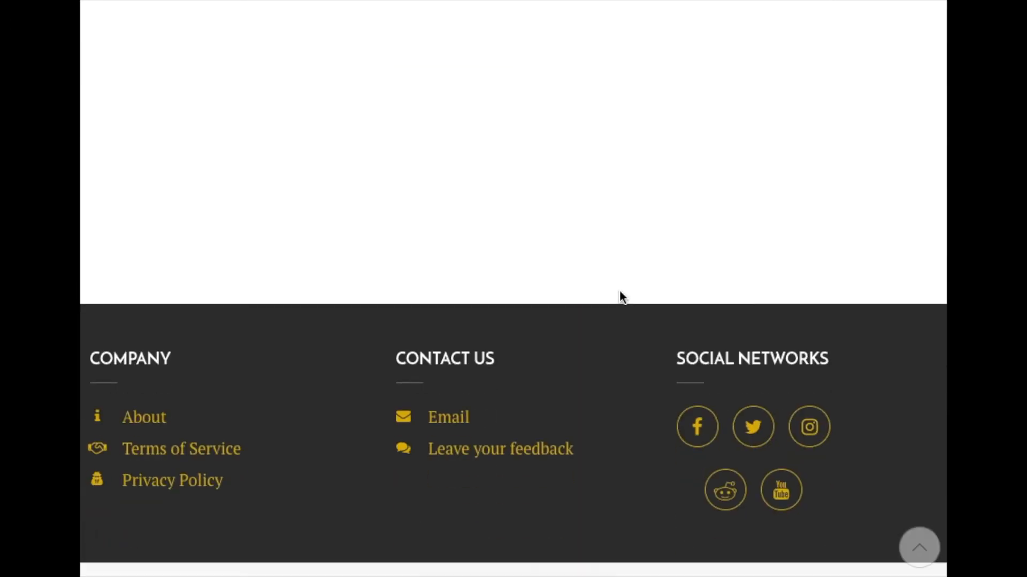
pyautogui.scroll(6, 619, 294)
pyautogui.scroll(1, 621, 298)
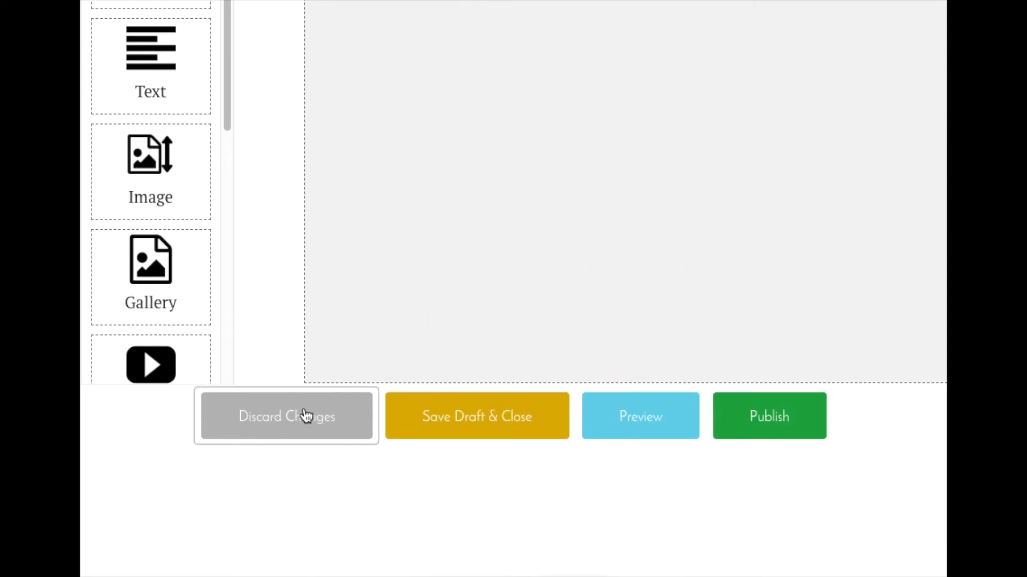
pyautogui.click(285, 417)
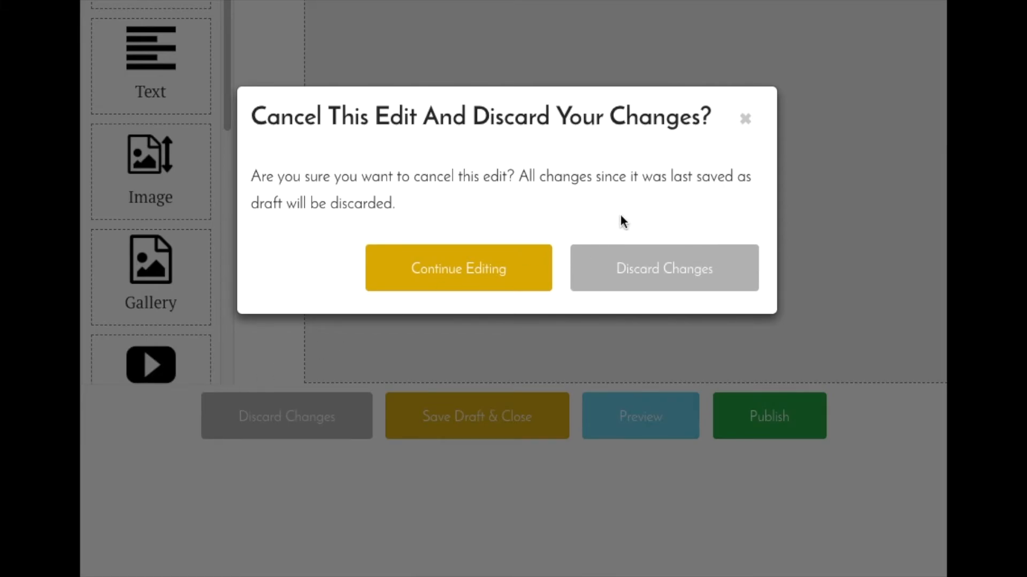
pyautogui.click(456, 268)
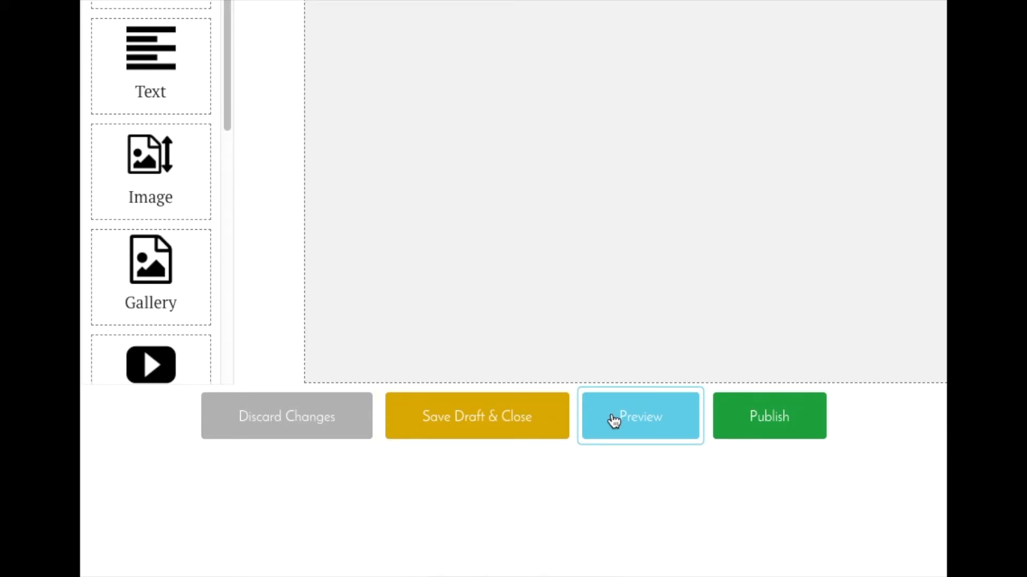
# - Preview the draft page of The Fondant Exhibit from its header photo to its contents list and return to editing
pyautogui.scroll(6, 617, 287)
pyautogui.scroll(-6, 617, 287)
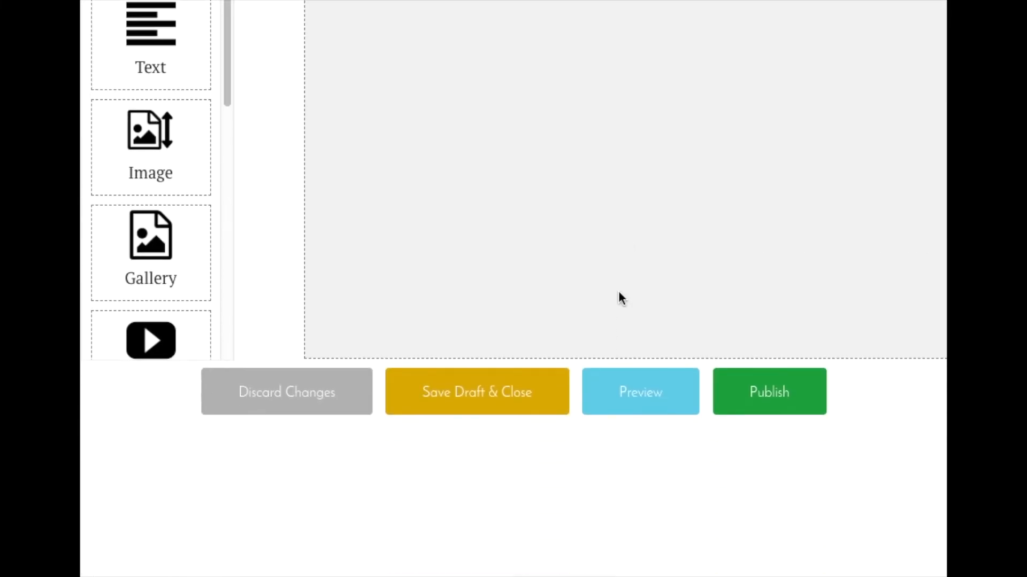
pyautogui.click(636, 389)
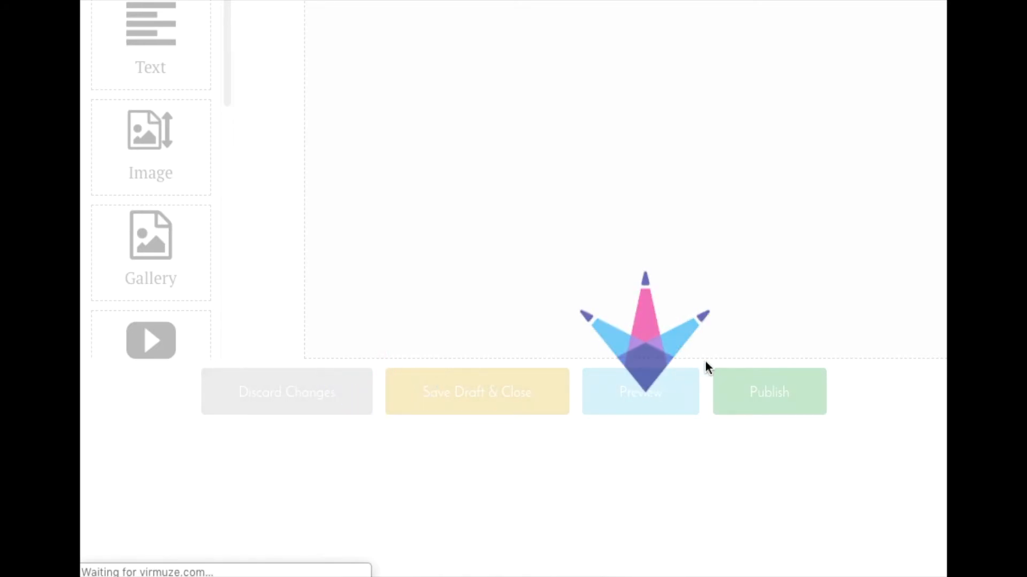
pyautogui.scroll(-5, 705, 368)
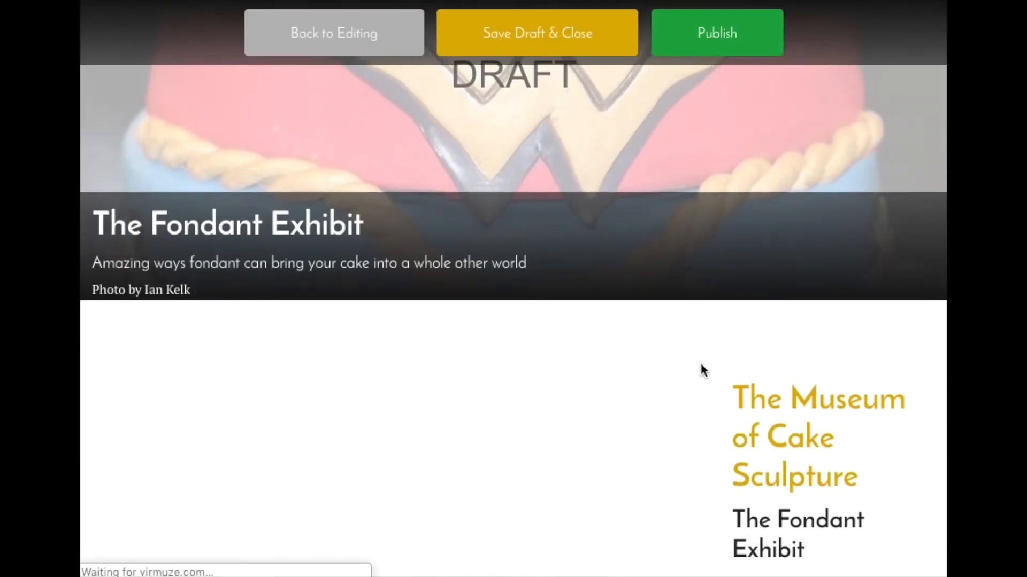
pyautogui.scroll(5, 702, 369)
pyautogui.scroll(-3, 700, 368)
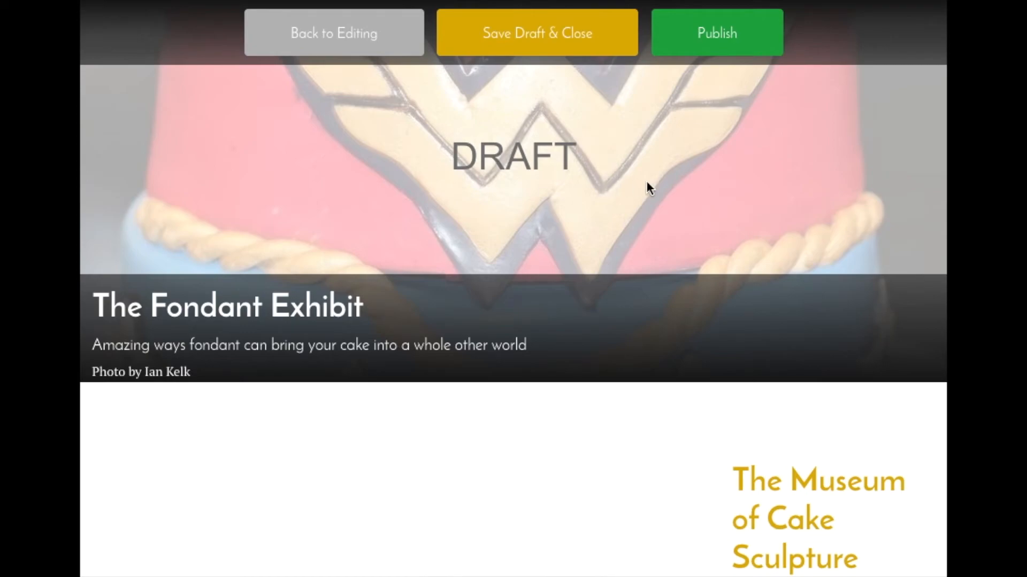
pyautogui.scroll(-5, 652, 238)
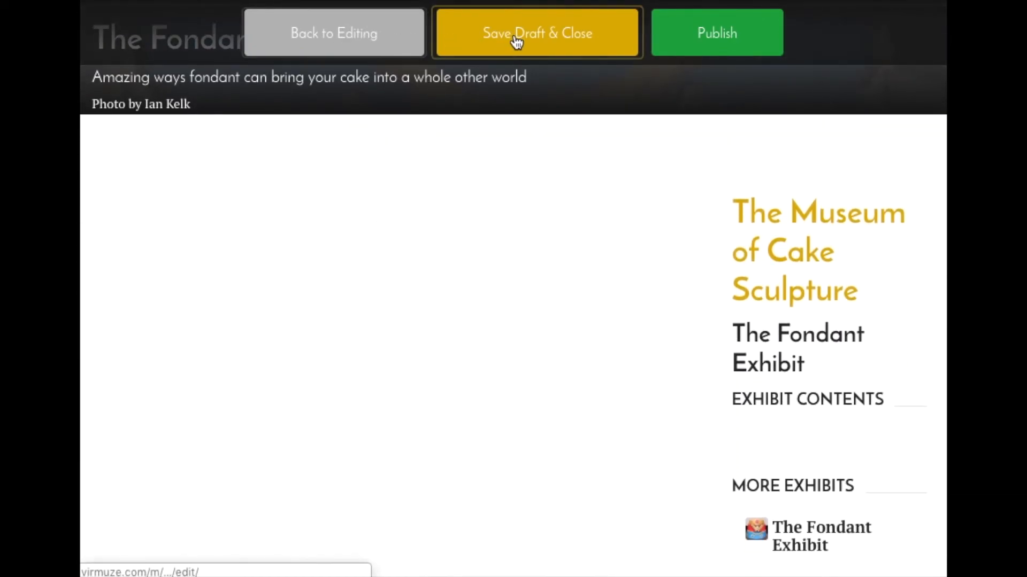
pyautogui.click(315, 31)
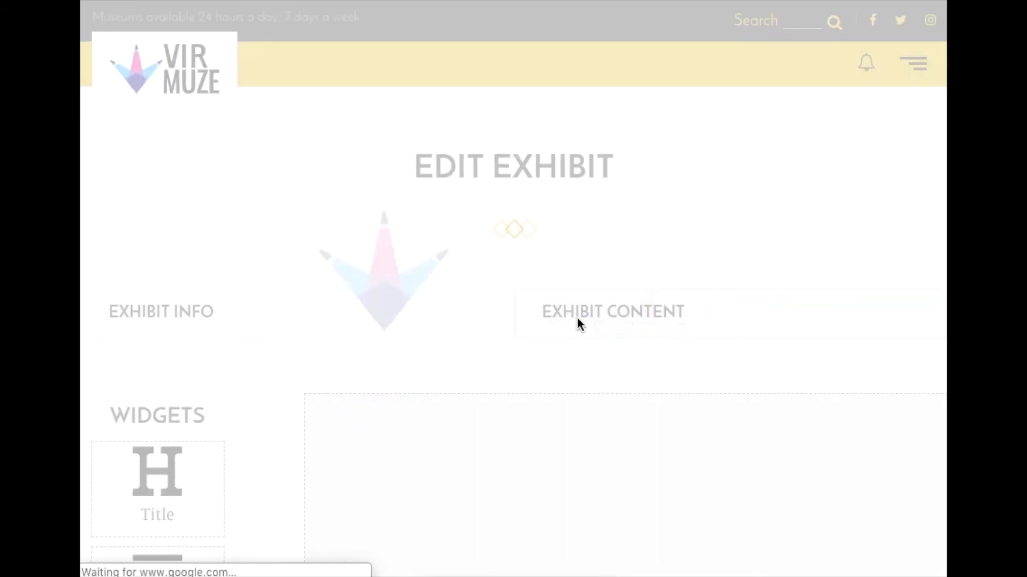
# - Save The Fondant Exhibit as a draft and close its editor
pyautogui.scroll(-10, 576, 317)
pyautogui.scroll(-2, 576, 316)
pyautogui.scroll(2, 577, 317)
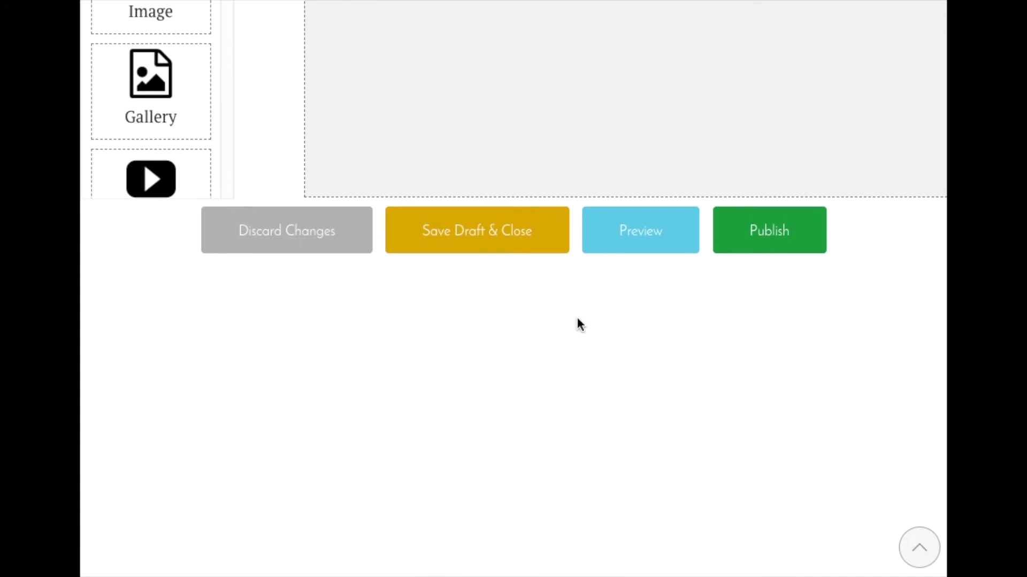
pyautogui.click(500, 230)
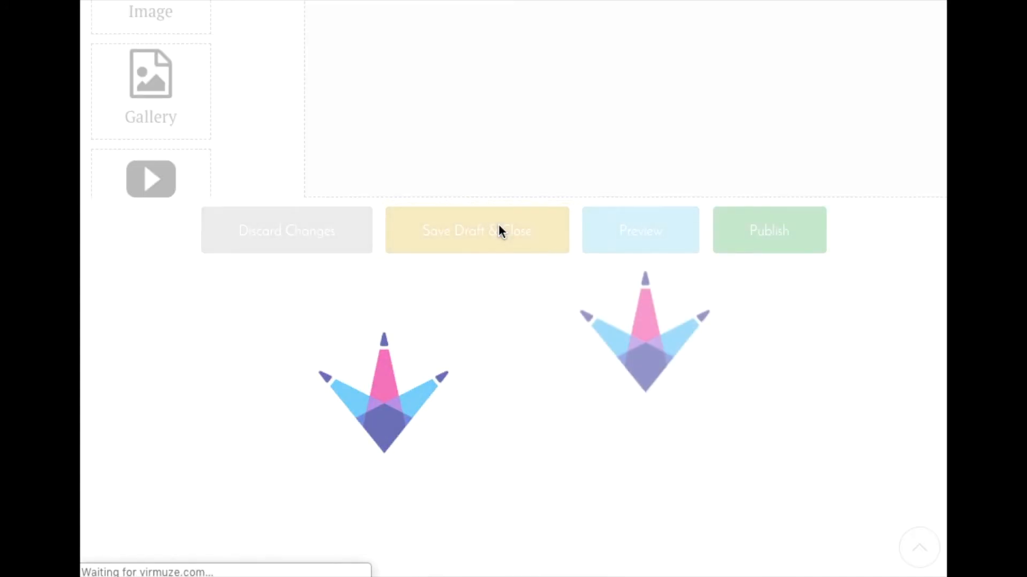
pyautogui.scroll(-13, 586, 252)
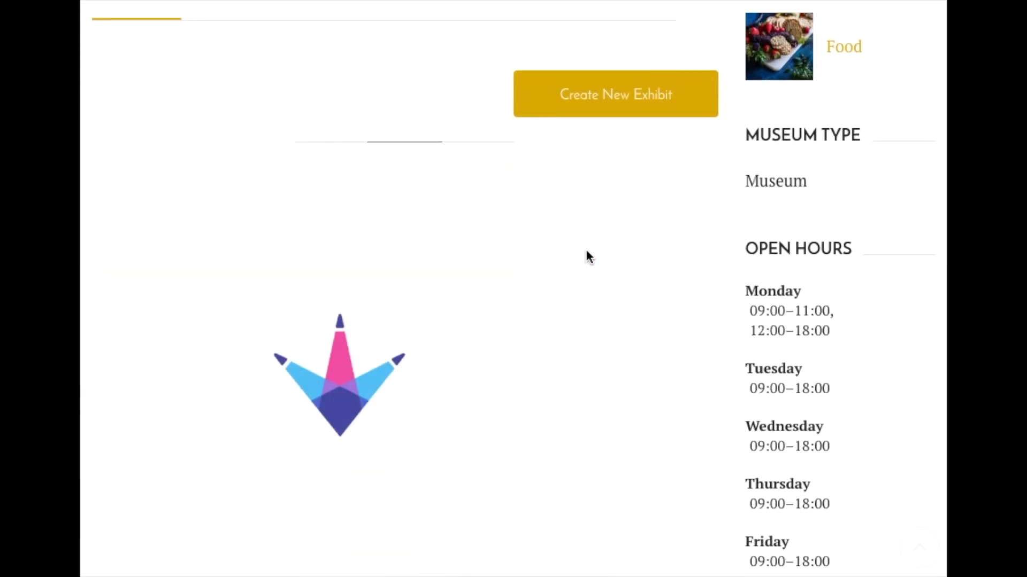
pyautogui.scroll(-6, 586, 248)
pyautogui.scroll(-10, 585, 249)
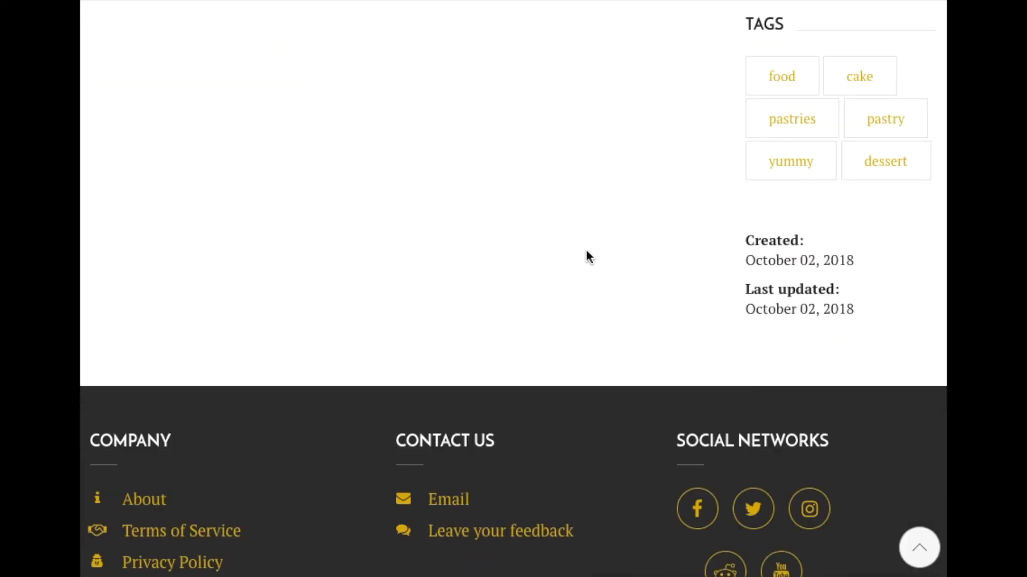
pyautogui.scroll(9, 586, 249)
pyautogui.scroll(20, 585, 249)
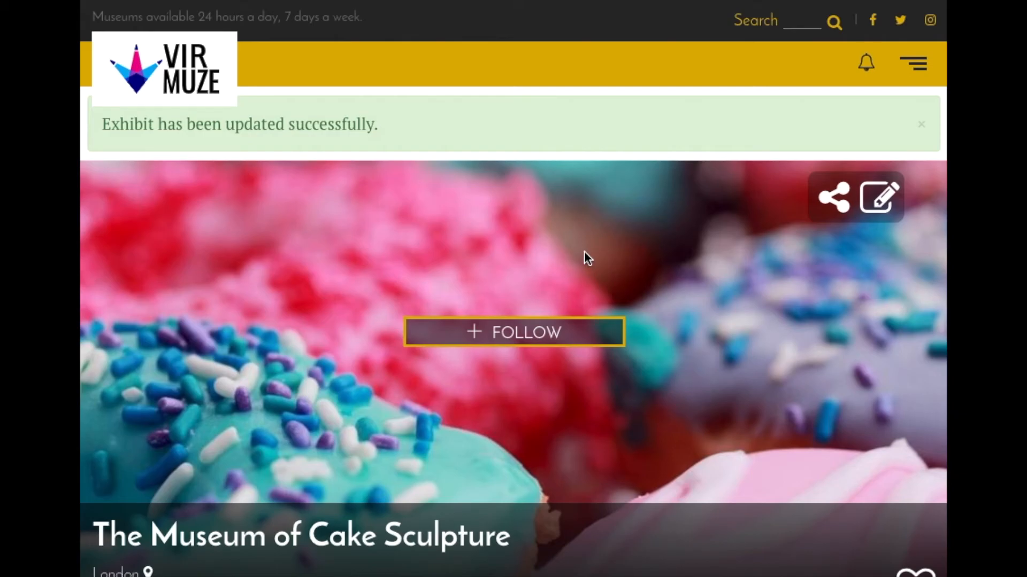
# - Start a second exhibit for the museum with the name asdfasdf and the description asdfdasf
pyautogui.scroll(-3, 710, 288)
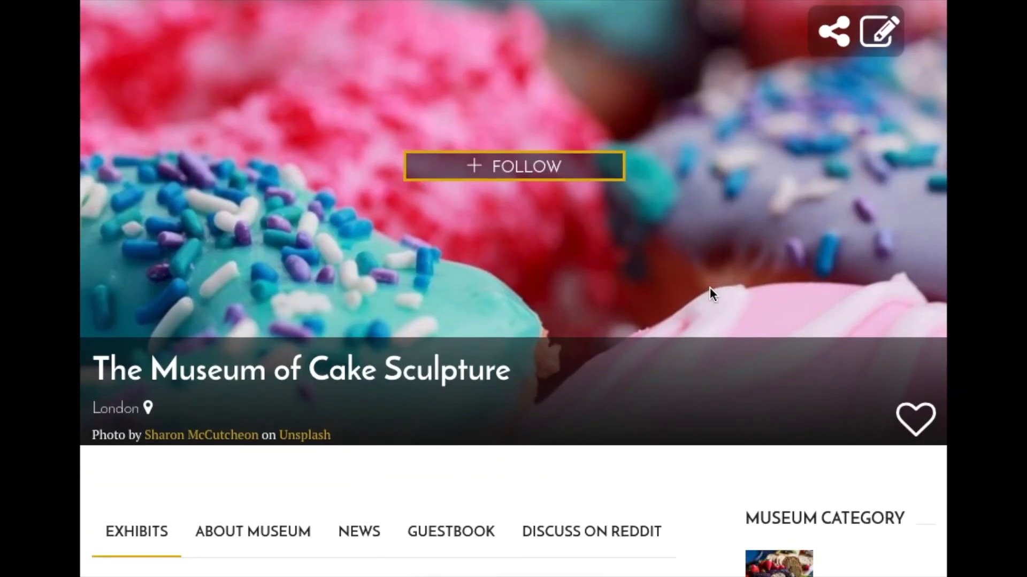
pyautogui.scroll(-7, 710, 289)
pyautogui.scroll(-1, 711, 289)
pyautogui.click(561, 217)
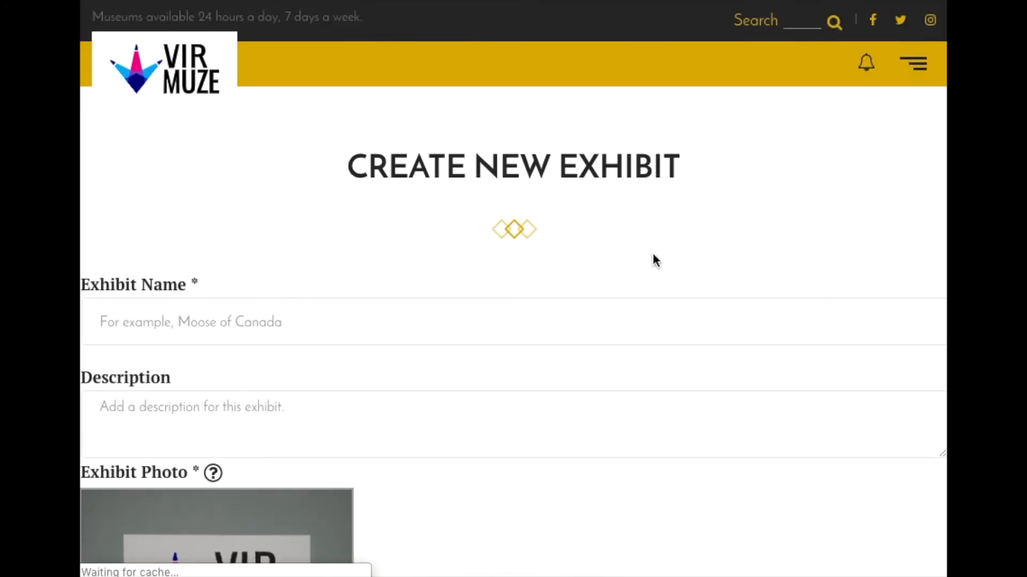
pyautogui.scroll(-2, 657, 261)
pyautogui.click(454, 229)
pyautogui.write('asdfasdf')
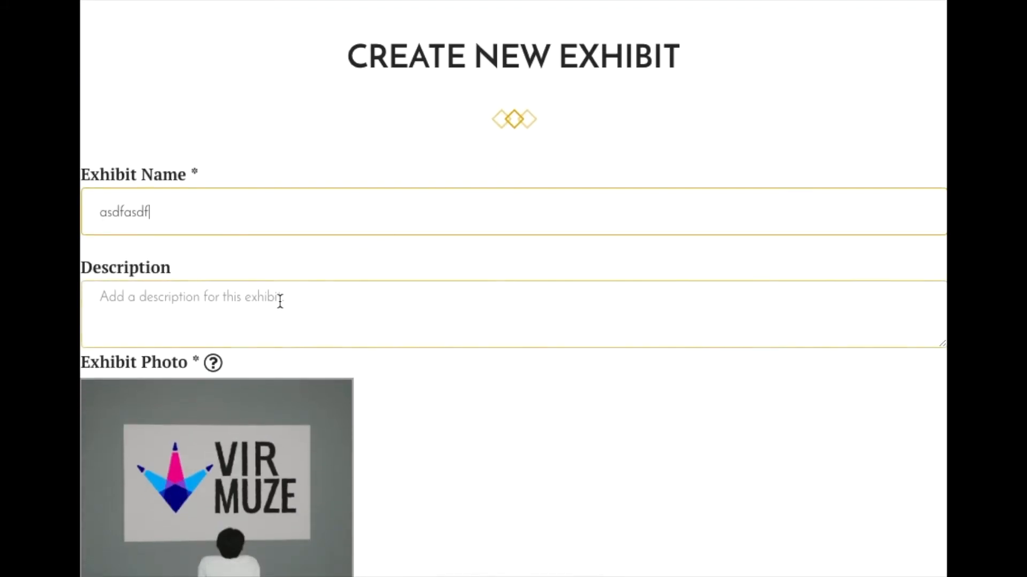
pyautogui.click(280, 298)
pyautogui.write('asdfasdf')
# - Set the exhibit photo to the Unsplash image of a dark red flower arrangement, accepting the default crop
pyautogui.scroll(-6, 496, 304)
pyautogui.click(430, 288)
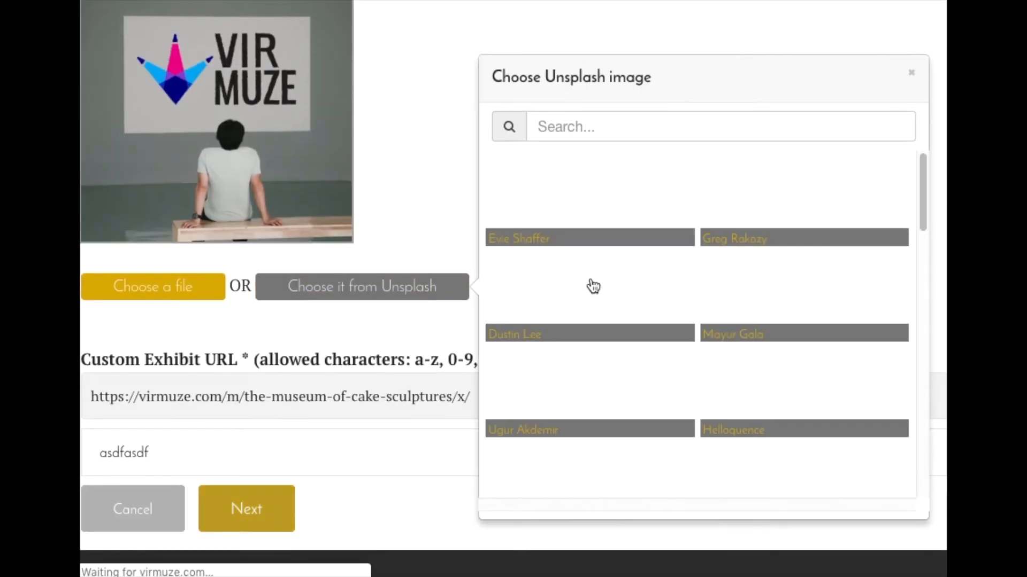
pyautogui.scroll(-1, 591, 286)
pyautogui.click(613, 155)
pyautogui.scroll(-4, 619, 284)
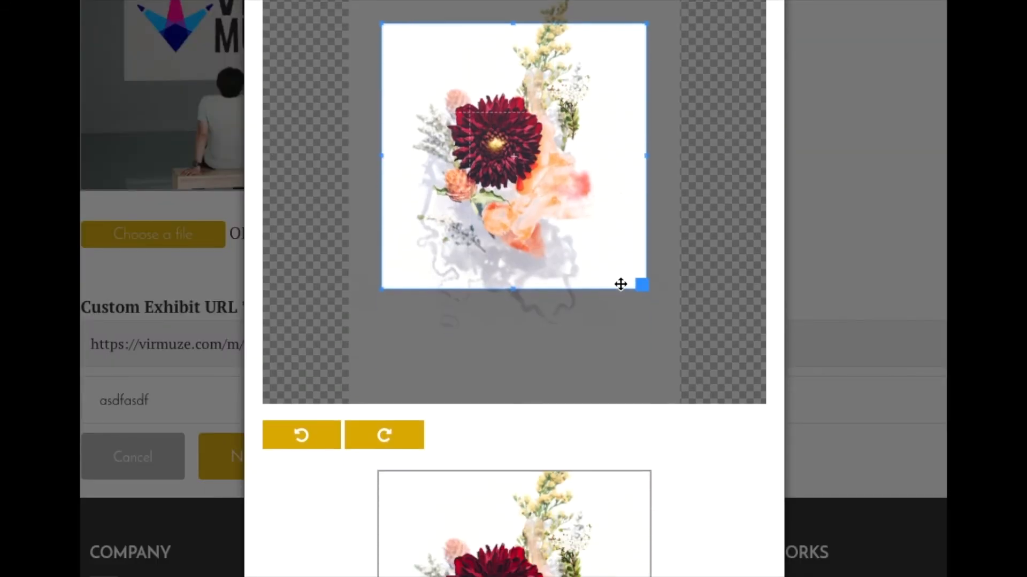
pyautogui.scroll(-5, 717, 409)
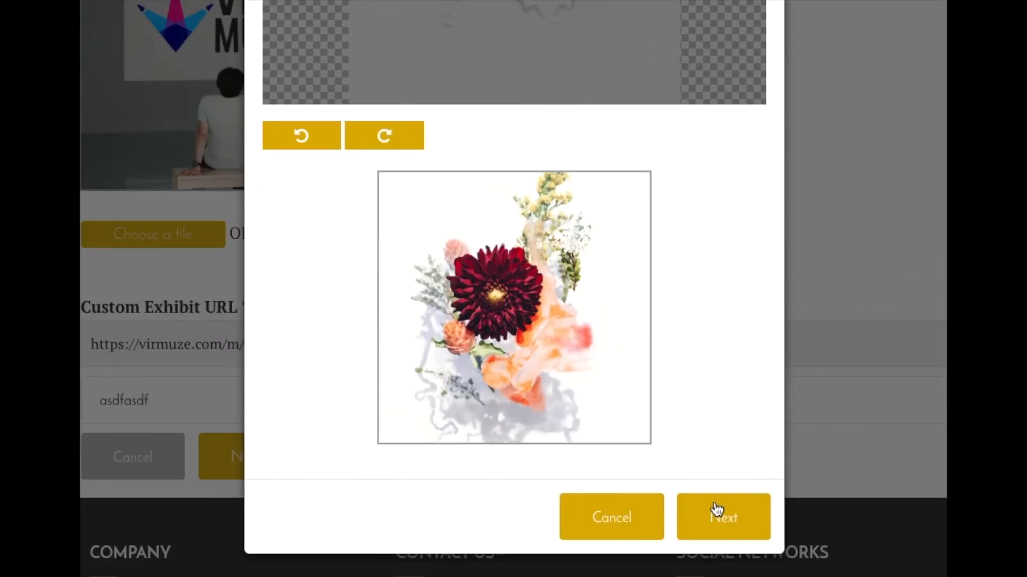
pyautogui.click(722, 530)
# - Keep the custom exhibit URL asdfasdf, continue to the content editor, and save the empty exhibit as a draft
pyautogui.click(248, 441)
pyautogui.click(472, 406)
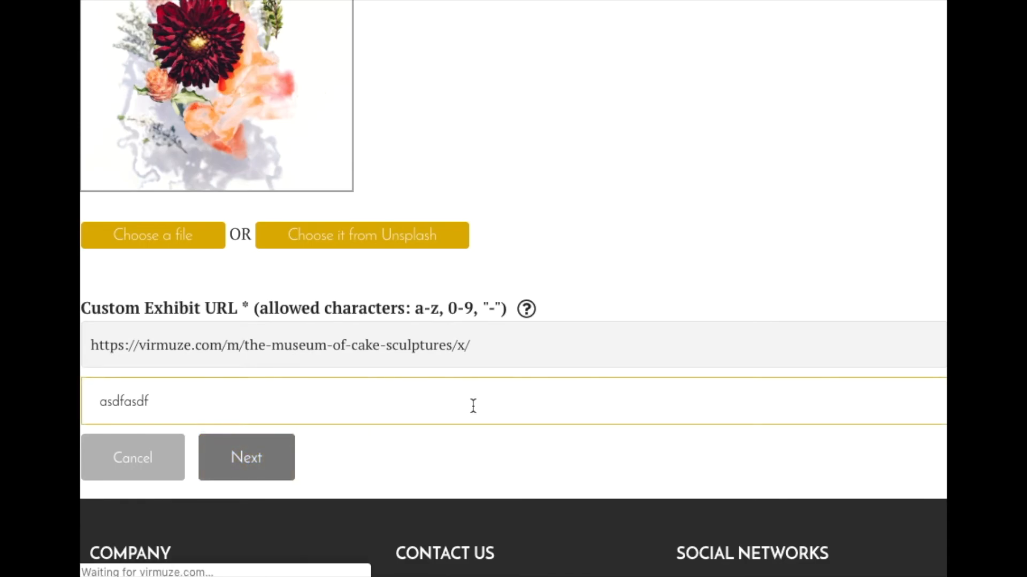
pyautogui.scroll(-12, 472, 406)
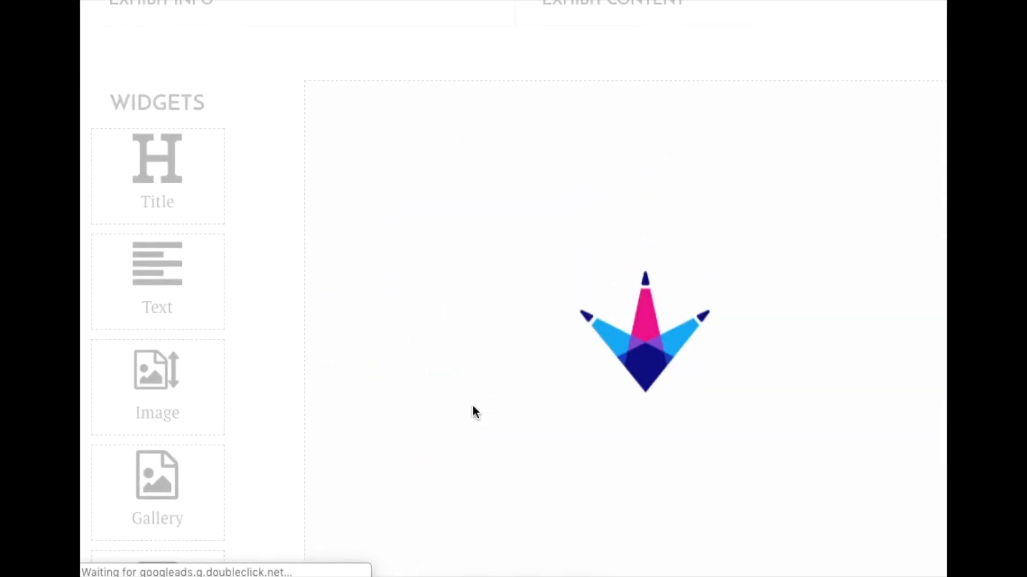
pyautogui.scroll(-10, 475, 411)
pyautogui.click(496, 35)
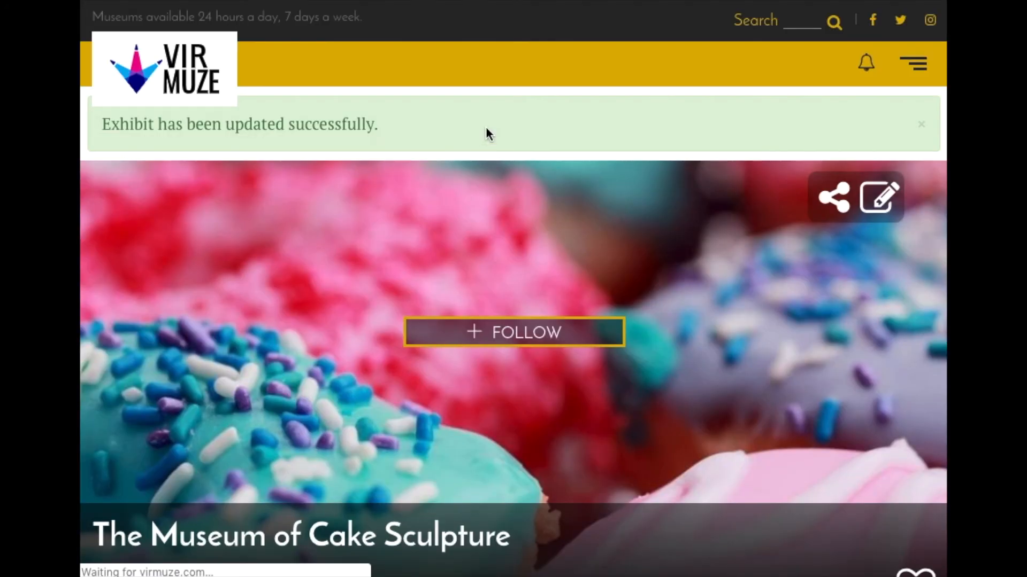
# - Move The Fondant Exhibit above asdfasdf in the museum's exhibit list
pyautogui.scroll(-10, 580, 233)
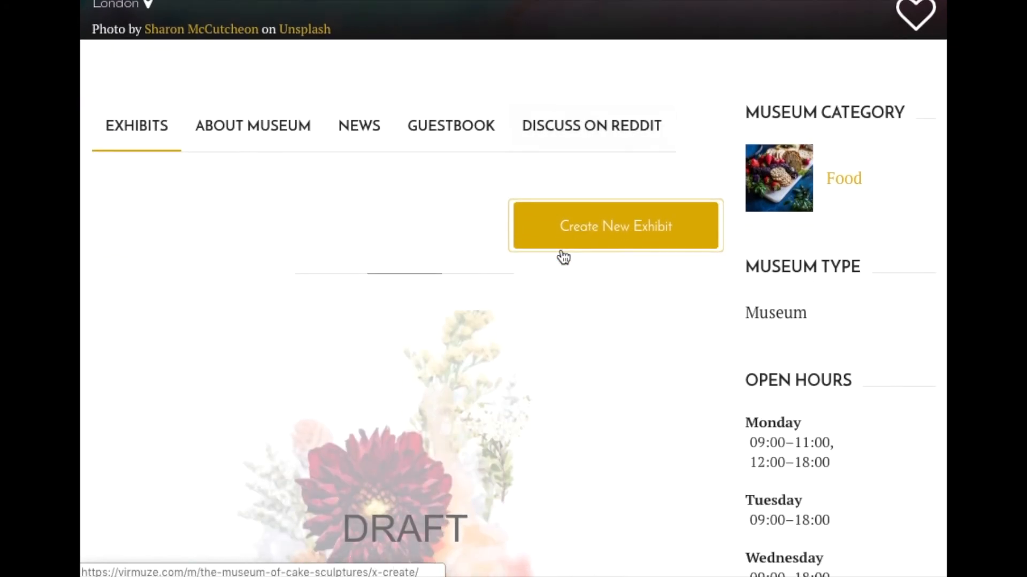
pyautogui.scroll(6, 555, 177)
pyautogui.scroll(-9, 716, 422)
pyautogui.scroll(-3, 714, 417)
pyautogui.scroll(3, 714, 417)
pyautogui.scroll(-6, 714, 418)
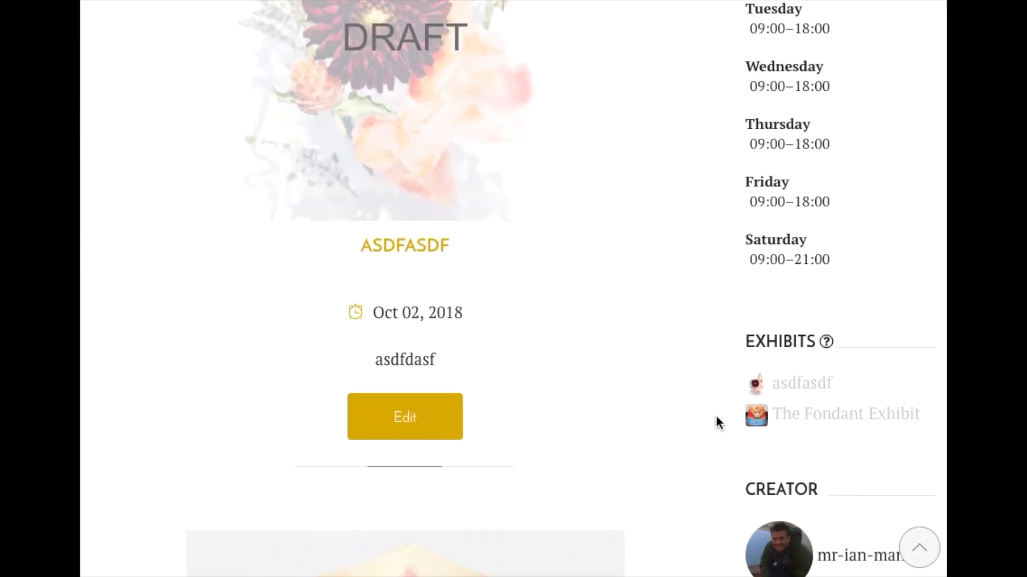
pyautogui.scroll(-2, 716, 417)
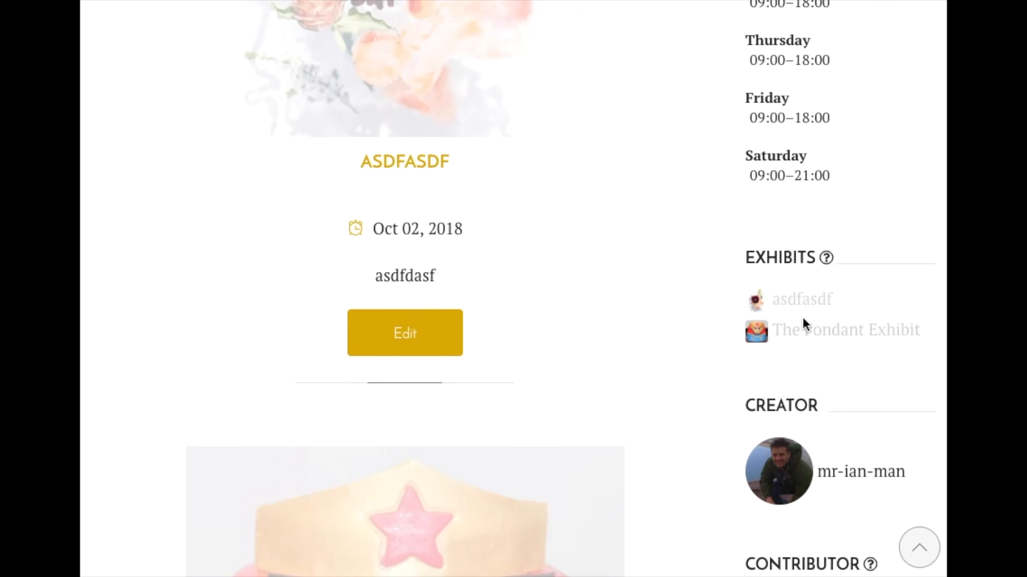
pyautogui.click(756, 335)
pyautogui.moveTo(756, 335); pyautogui.dragTo(756, 300)
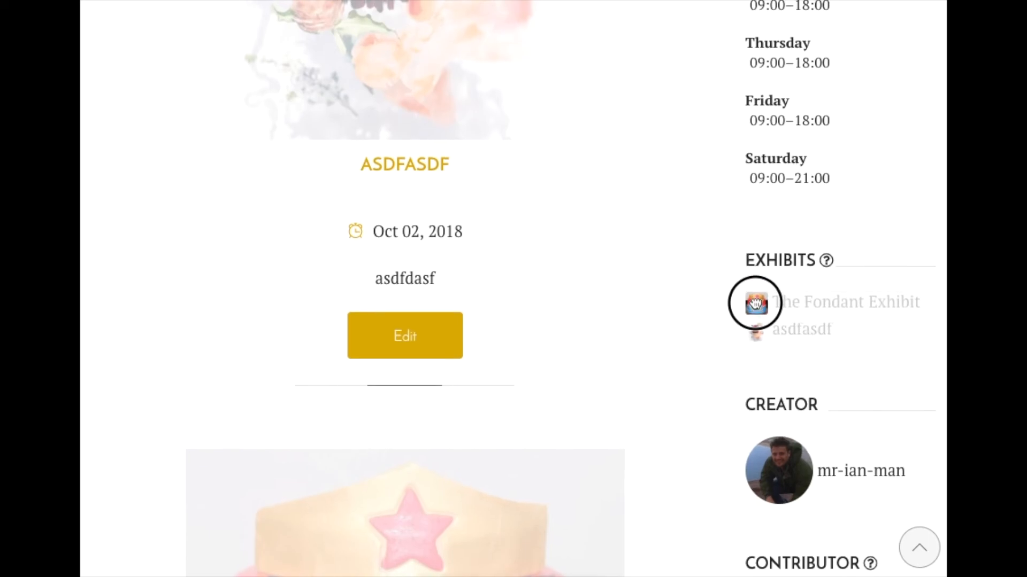
pyautogui.click(778, 375)
pyautogui.click(791, 379)
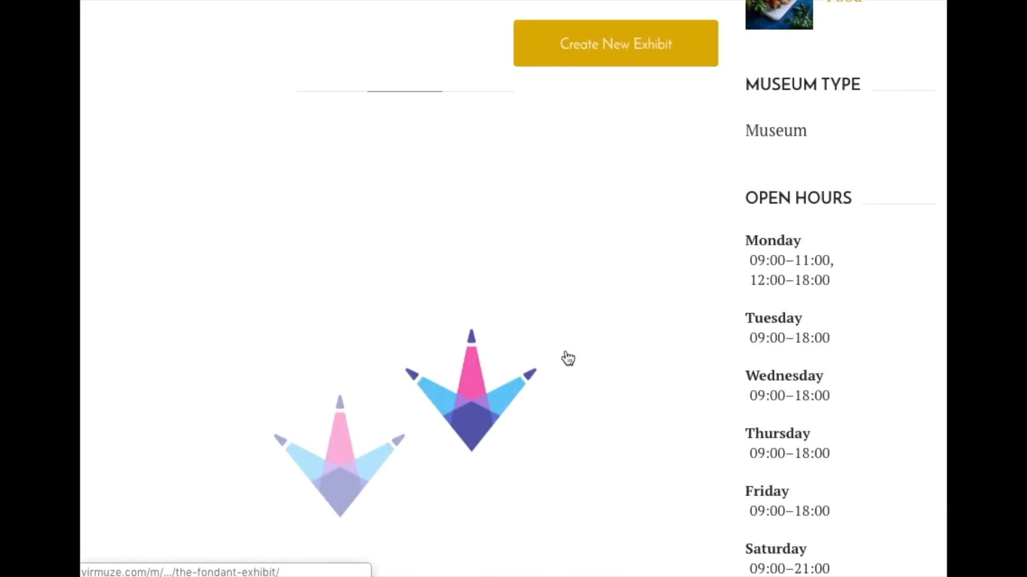
# - Examine the museum page to check the order in which the draft exhibits are displayed
pyautogui.scroll(-10, 545, 232)
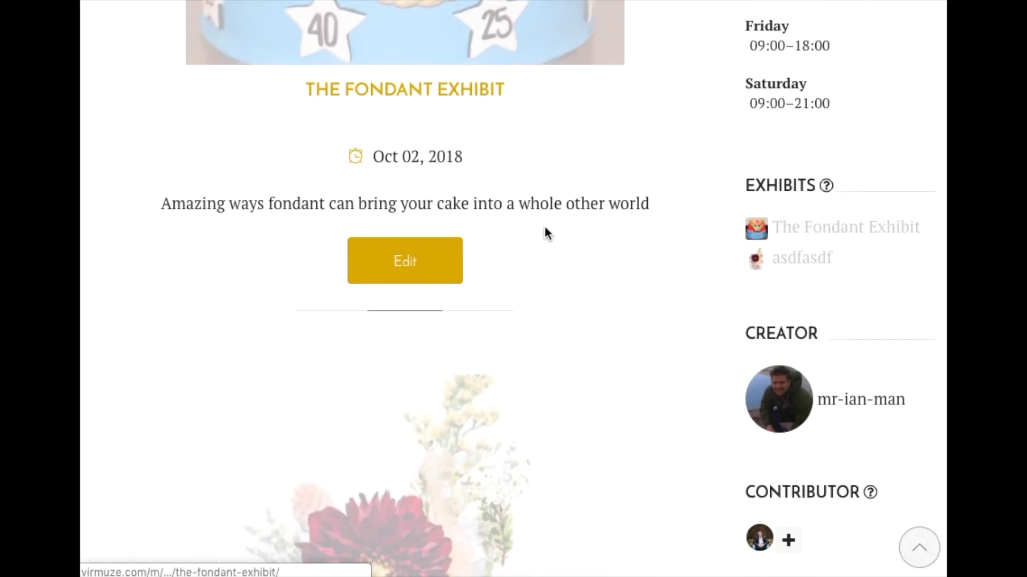
pyautogui.scroll(14, 625, 181)
pyautogui.scroll(12, 619, 183)
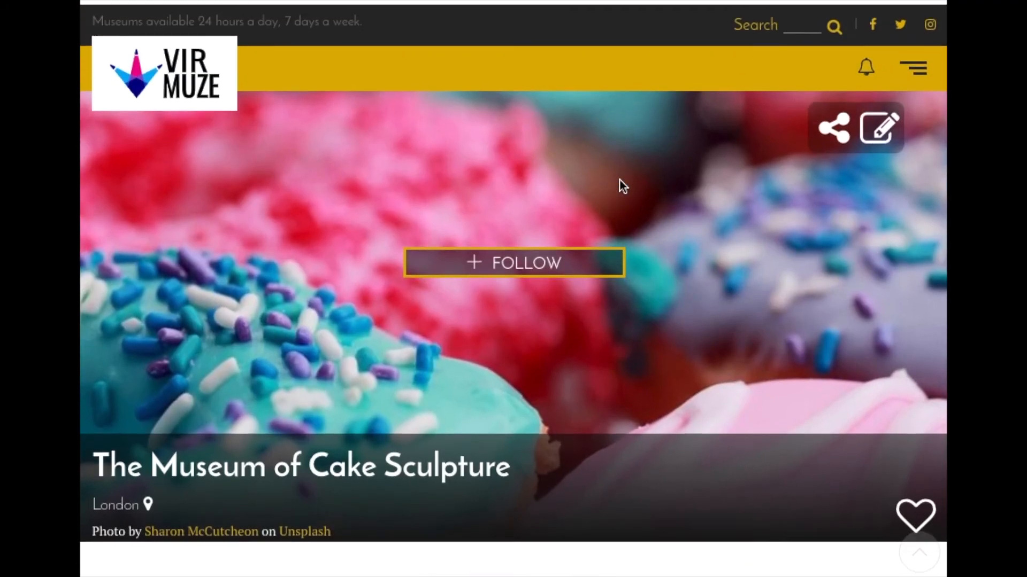
pyautogui.scroll(-6, 617, 183)
pyautogui.scroll(-16, 618, 207)
pyautogui.scroll(8, 619, 213)
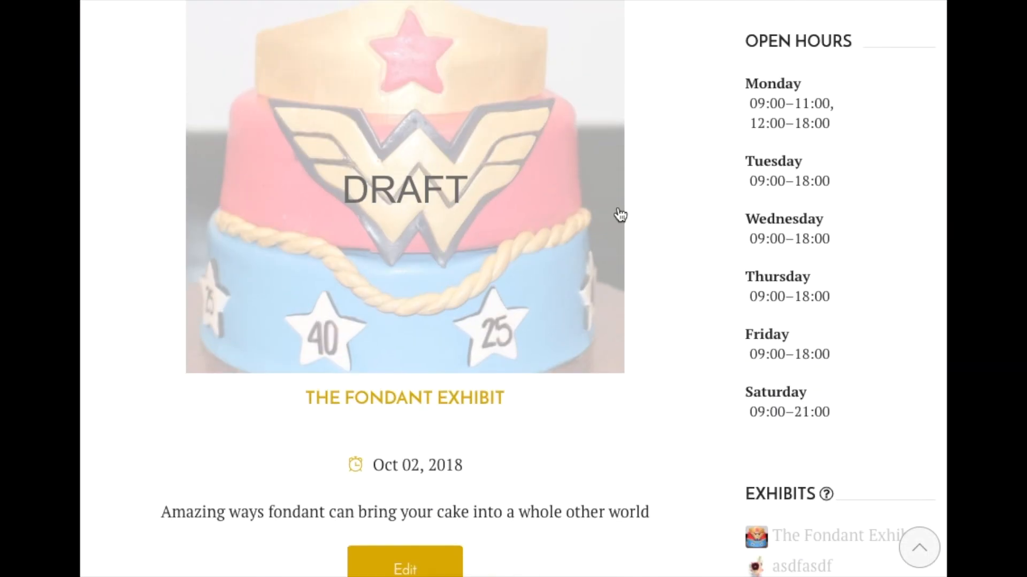
pyautogui.scroll(12, 670, 262)
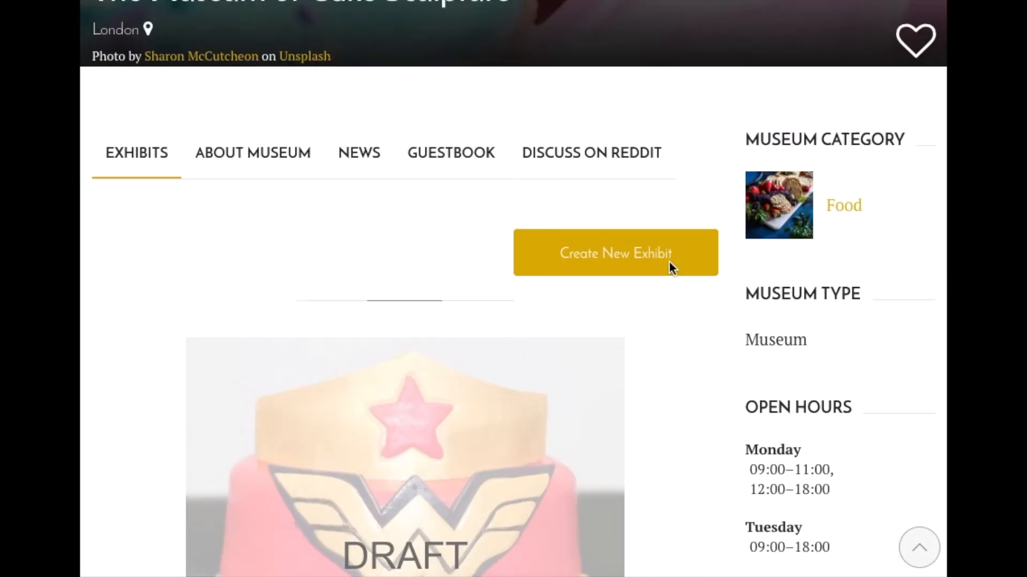
pyautogui.scroll(-10, 670, 262)
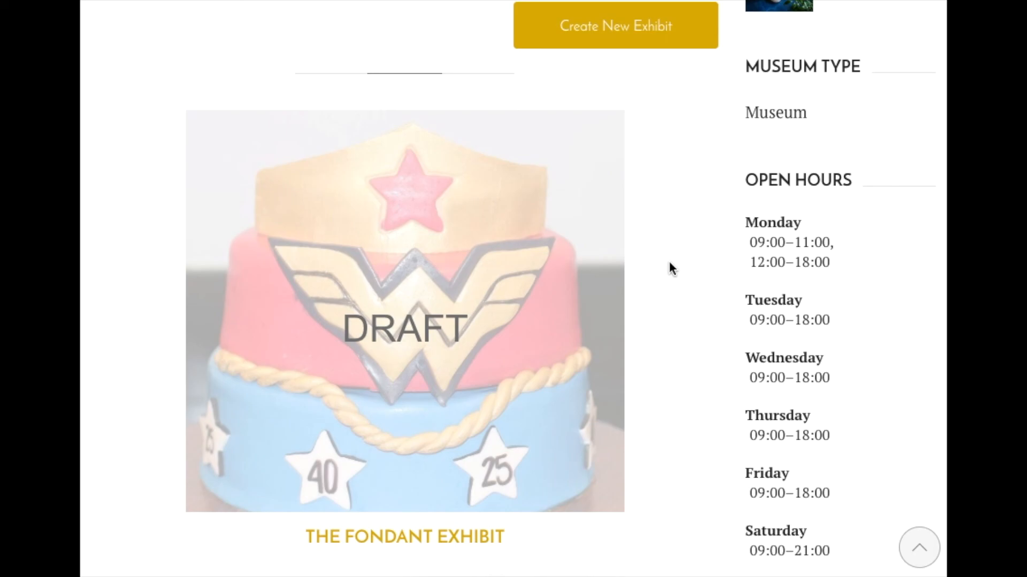
pyautogui.scroll(-20, 669, 261)
pyautogui.scroll(8, 669, 262)
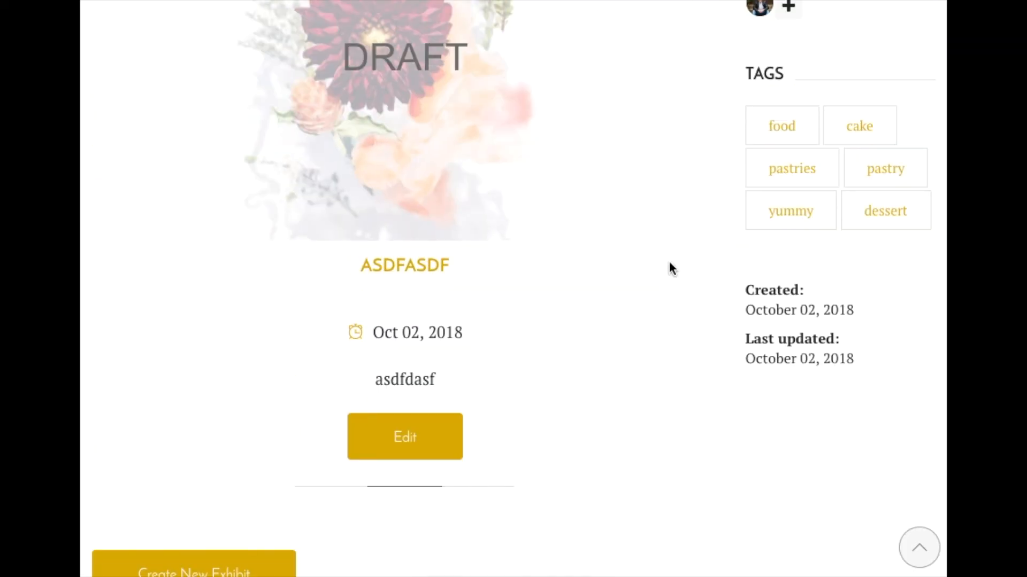